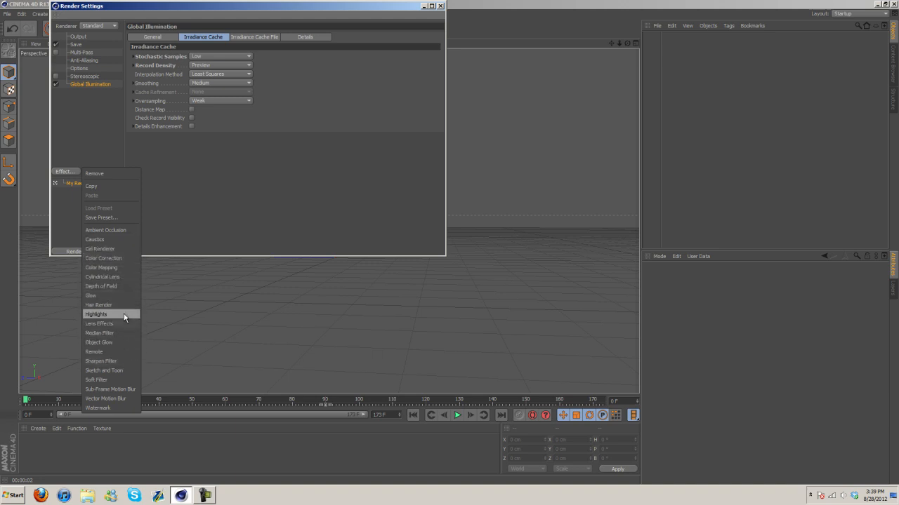
- Remove the existing Global Illumination effect from the render settings and add a fresh Global Illumination effect
click(84, 121)
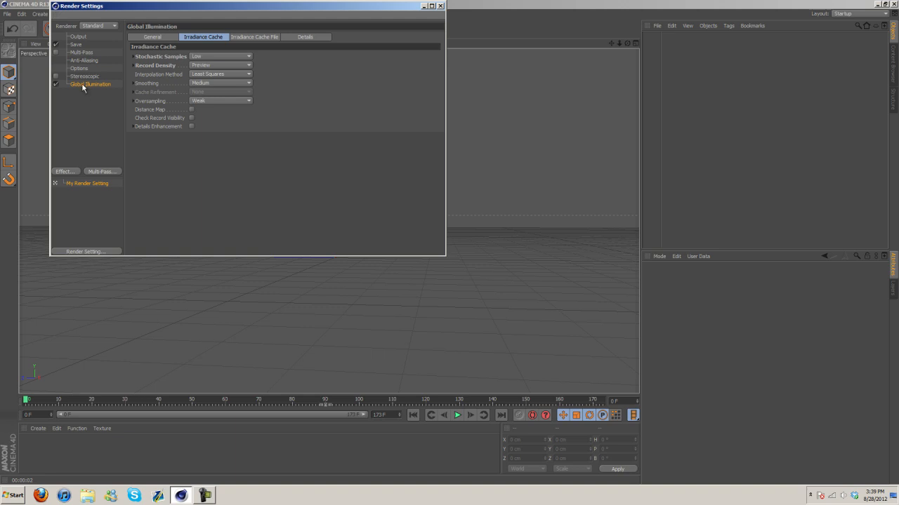
key(Delete)
click(64, 172)
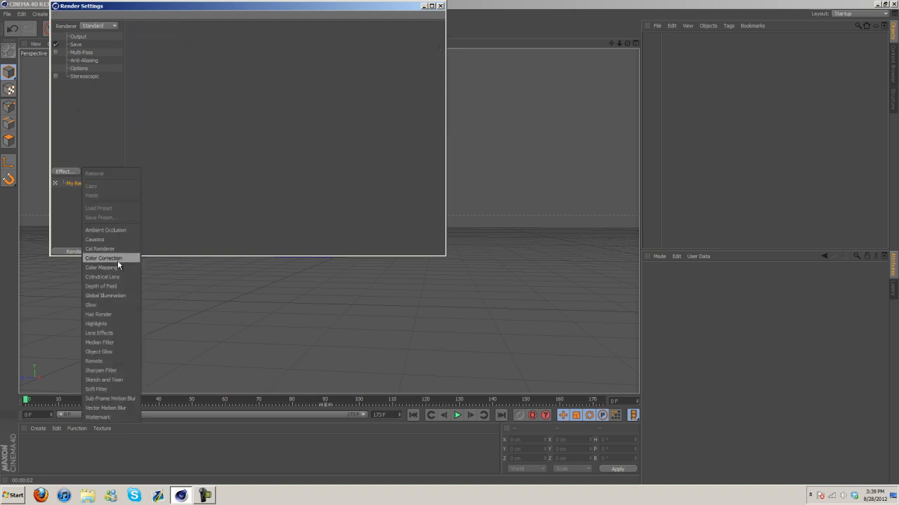
click(107, 285)
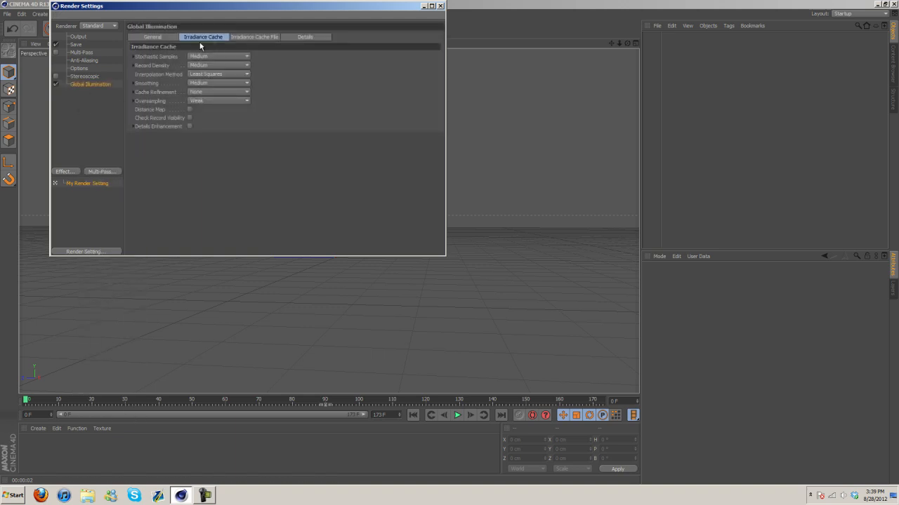
- Set the irradiance cache's Stochastic Samples to Low and Record Density to Preview, and close the render settings
click(215, 57)
click(210, 74)
click(211, 65)
click(201, 84)
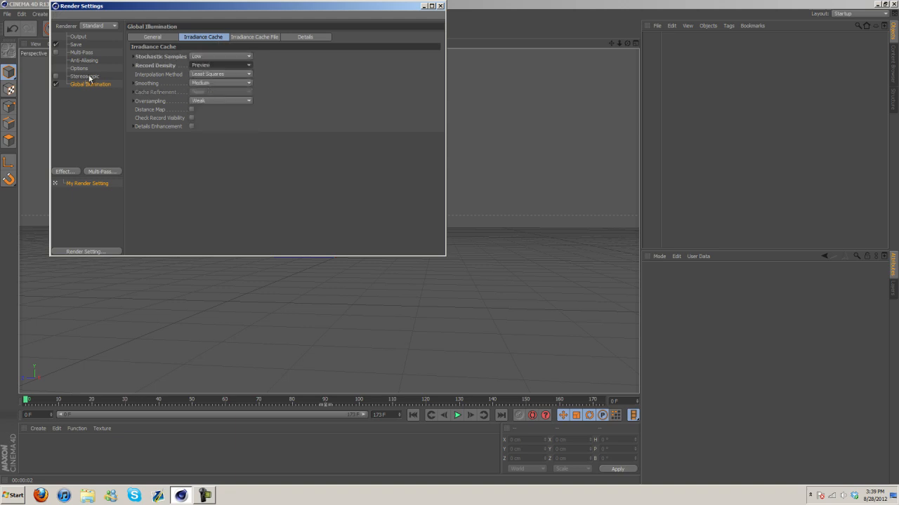
click(77, 45)
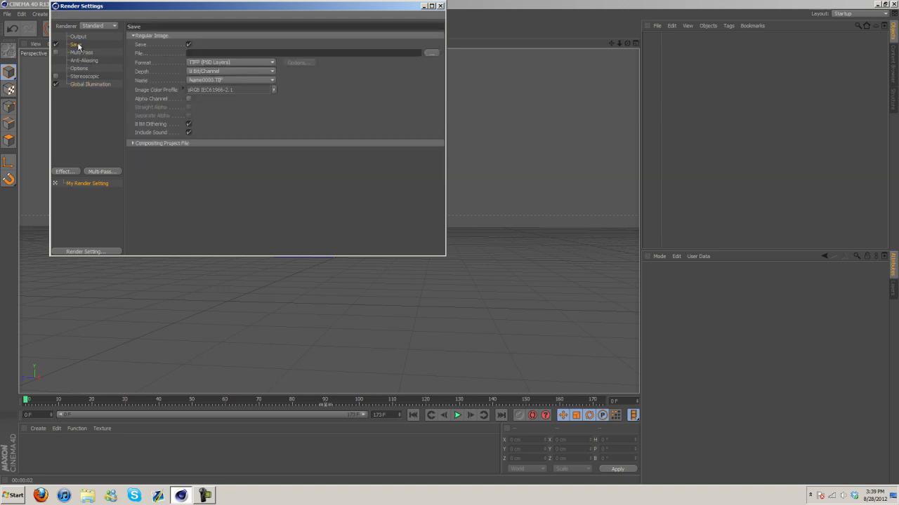
click(79, 37)
key(Tab)
click(441, 6)
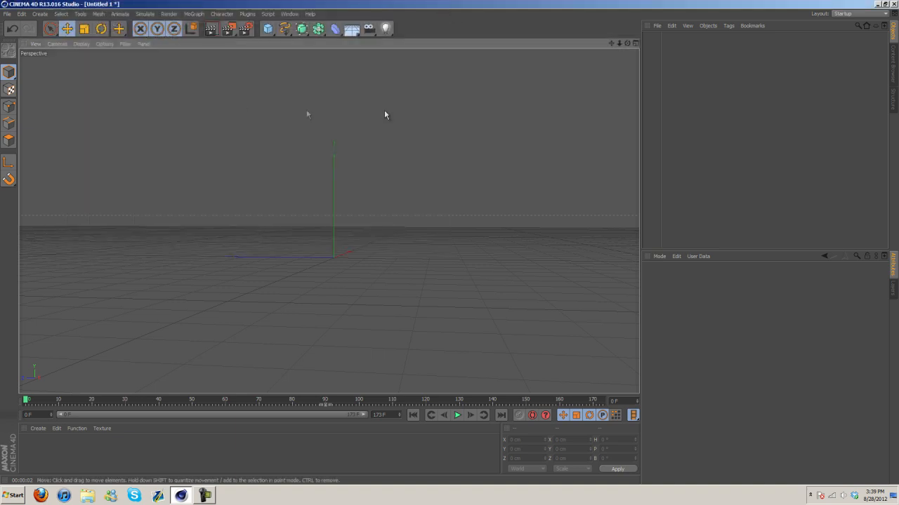
- Add a camera to the scene and look through it in the perspective view
click(367, 29)
click(402, 37)
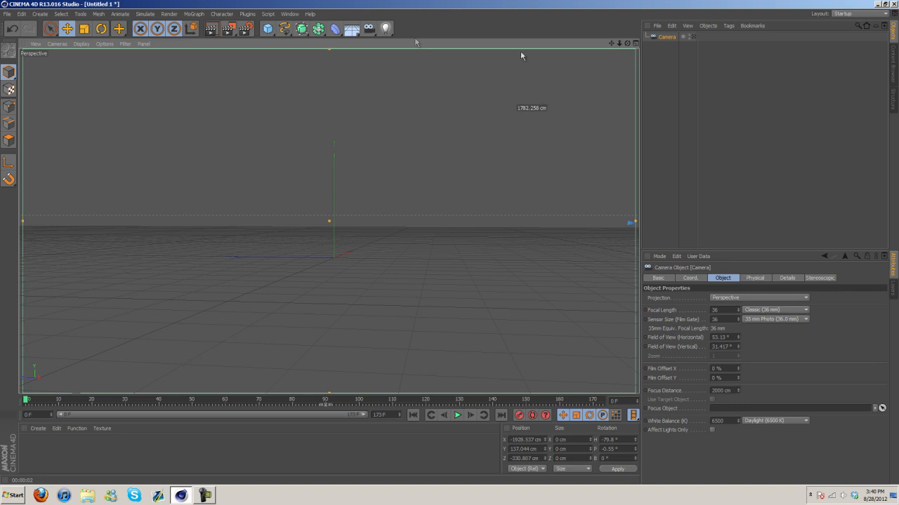
click(692, 37)
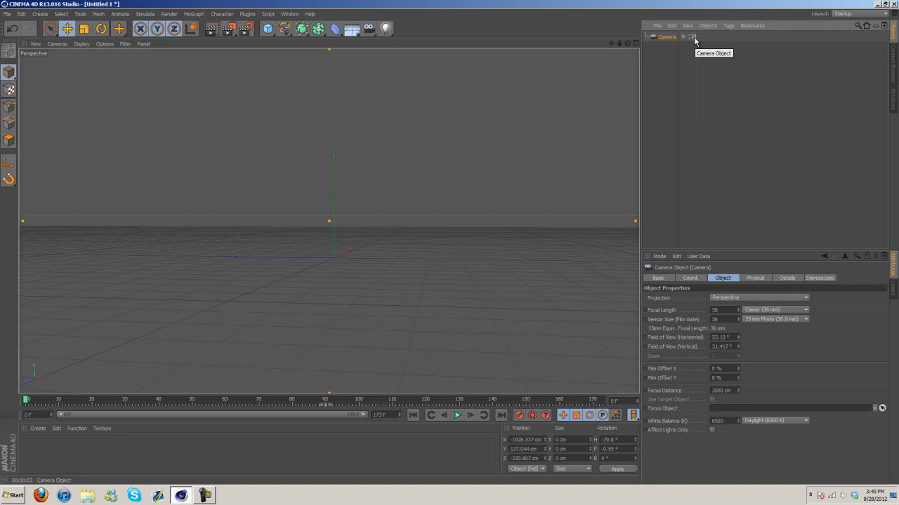
click(693, 37)
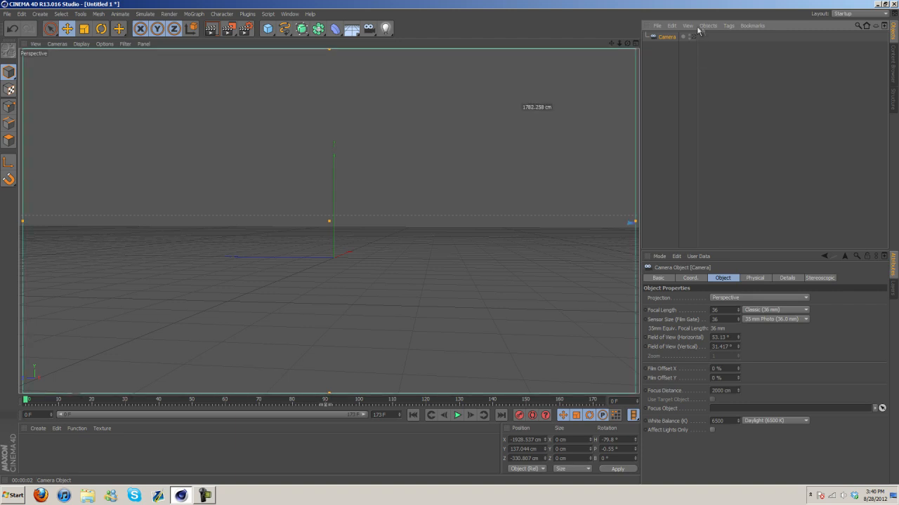
drag(611, 43, 453, 246)
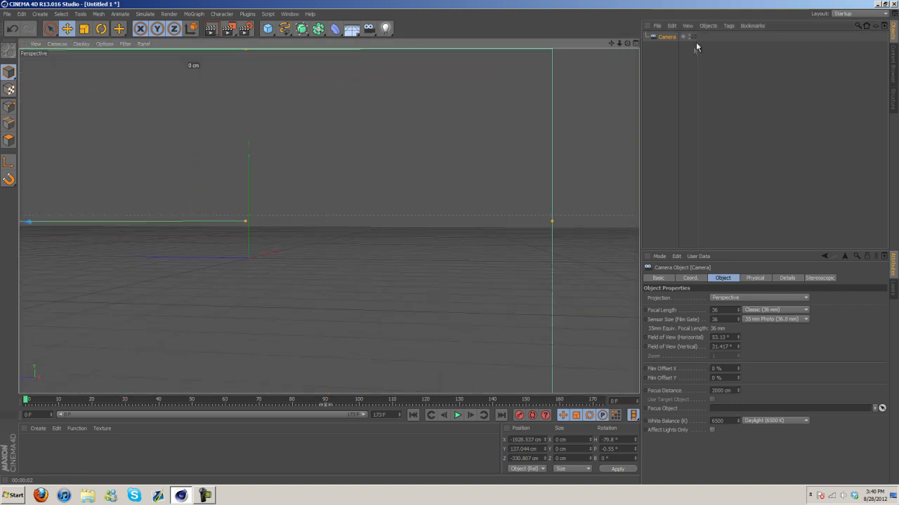
click(694, 37)
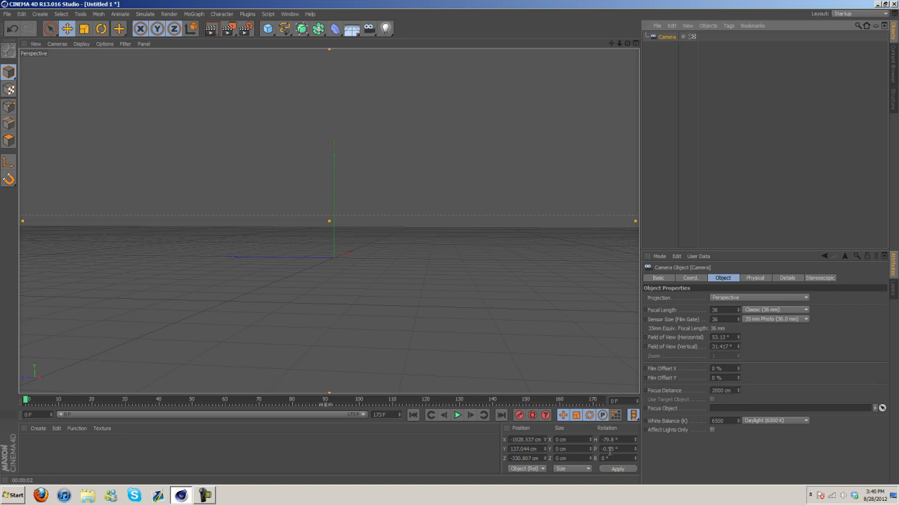
- Set the camera's H and P rotation to 0°
drag(618, 440, 460, 444)
text(0)
key(Tab)
text(0)
click(621, 471)
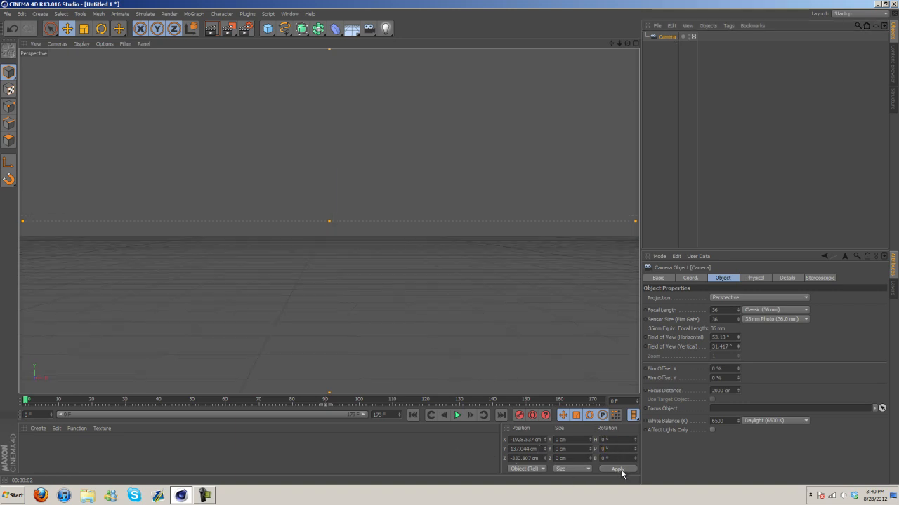
- Position the camera at X 0 cm, Y 70 cm and Z -1200 cm
drag(541, 439, 479, 448)
text(0)
drag(539, 449, 423, 456)
text(0)
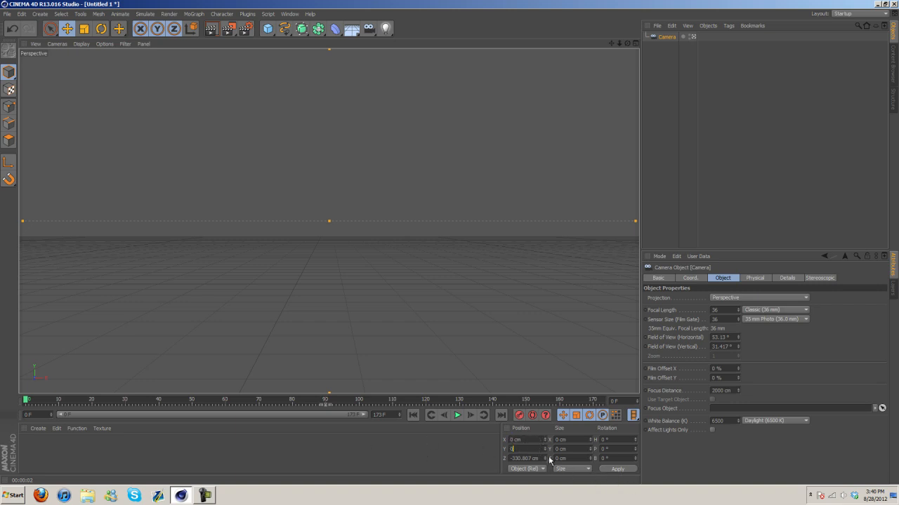
drag(542, 459, 362, 459)
key(BackSpace)
text(-1200)
click(617, 469)
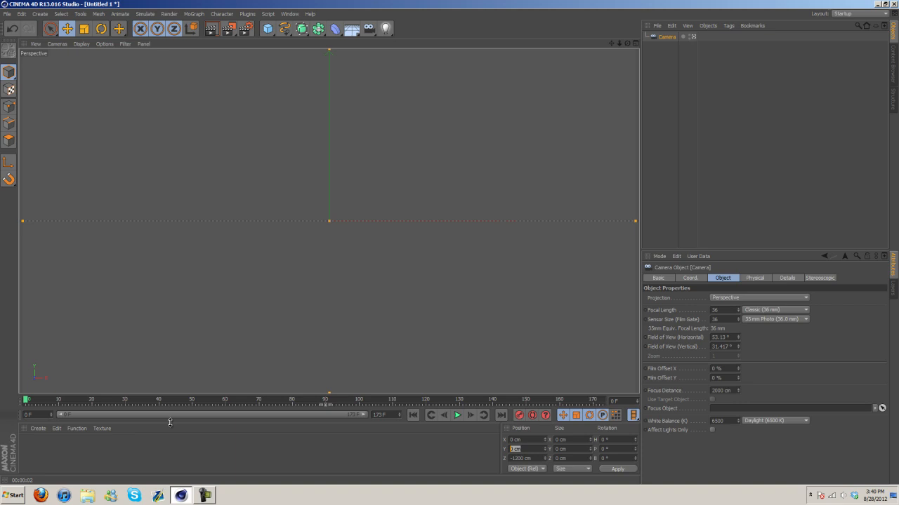
text(70)
click(617, 469)
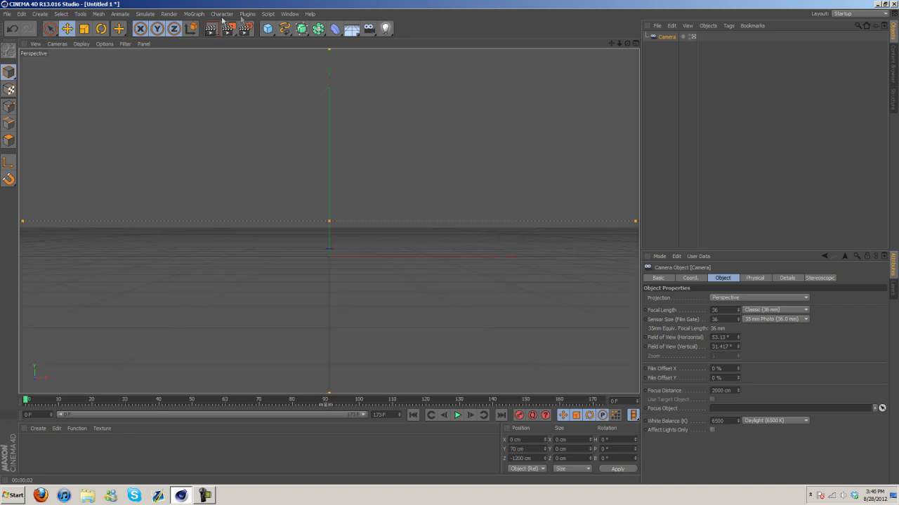
- Add a MoText object to the scene and set its alignment to Middle
click(194, 13)
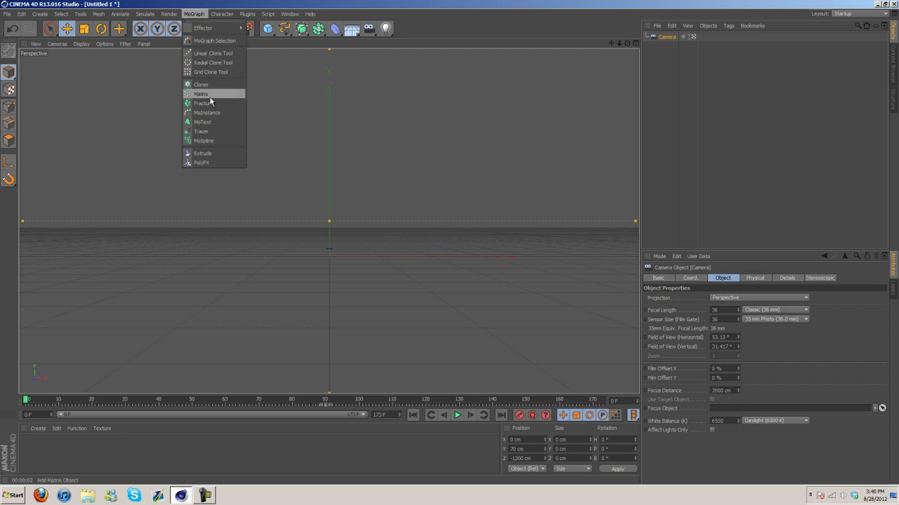
click(210, 122)
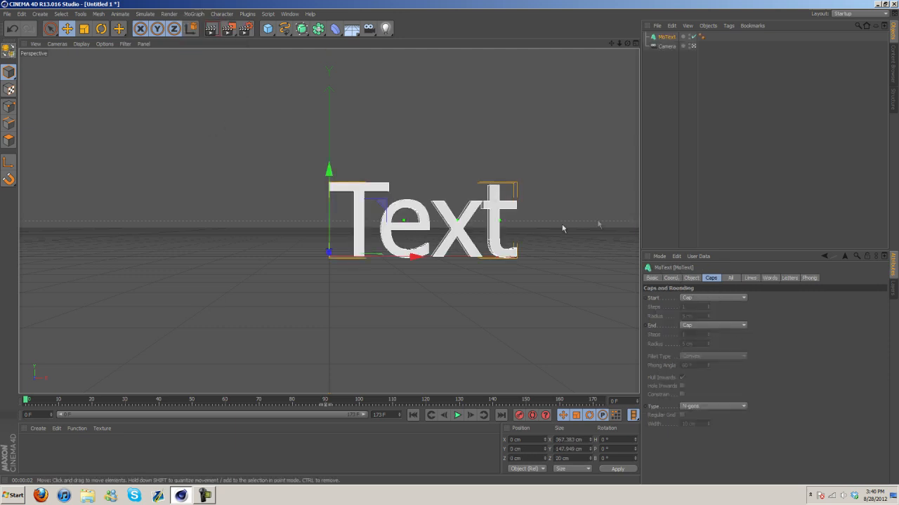
click(691, 279)
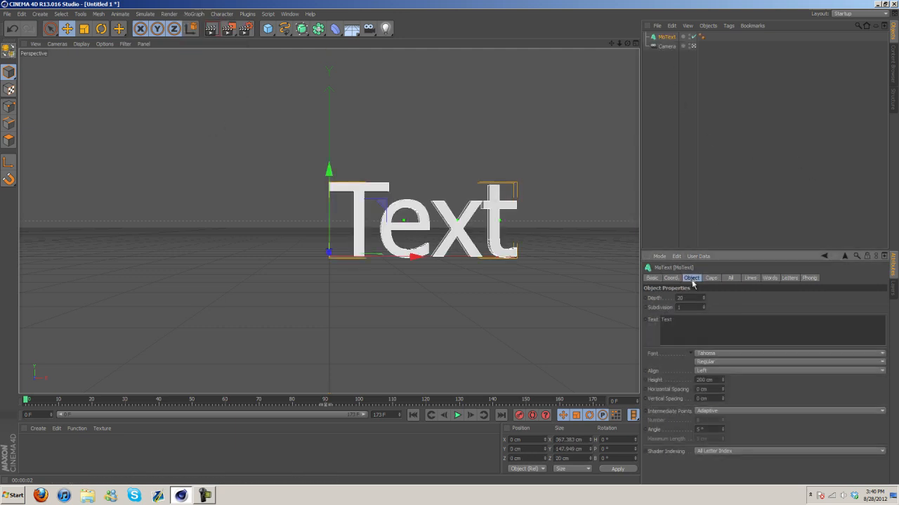
click(707, 371)
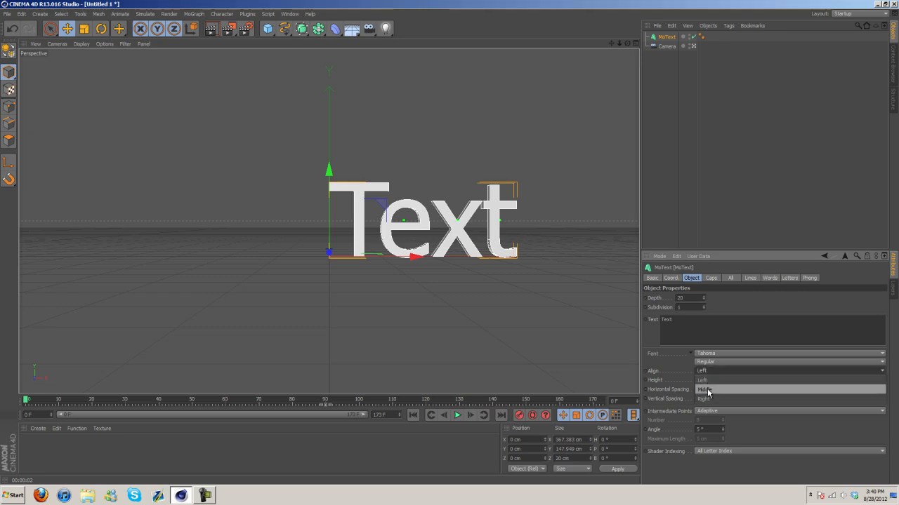
click(705, 389)
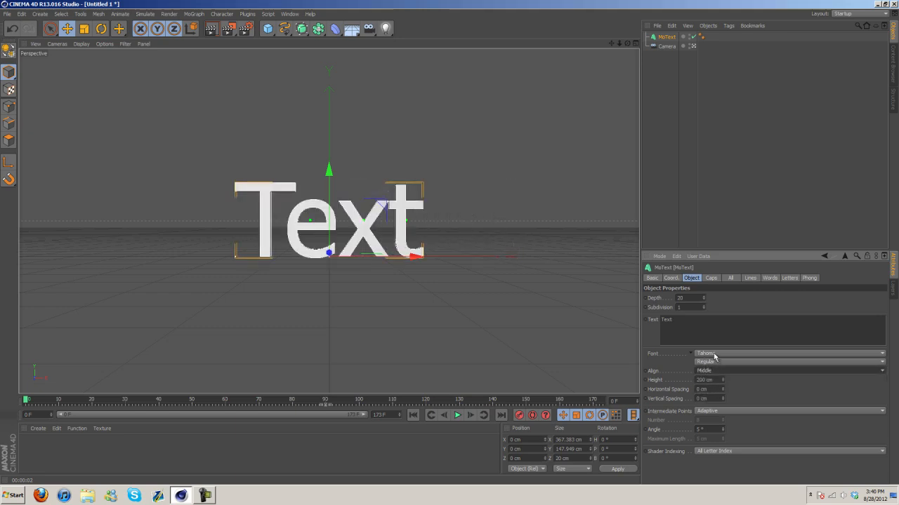
- Set the MoText font to Airstrip Four and change its text to D2AP
click(714, 354)
scroll(770, 108, up, 5)
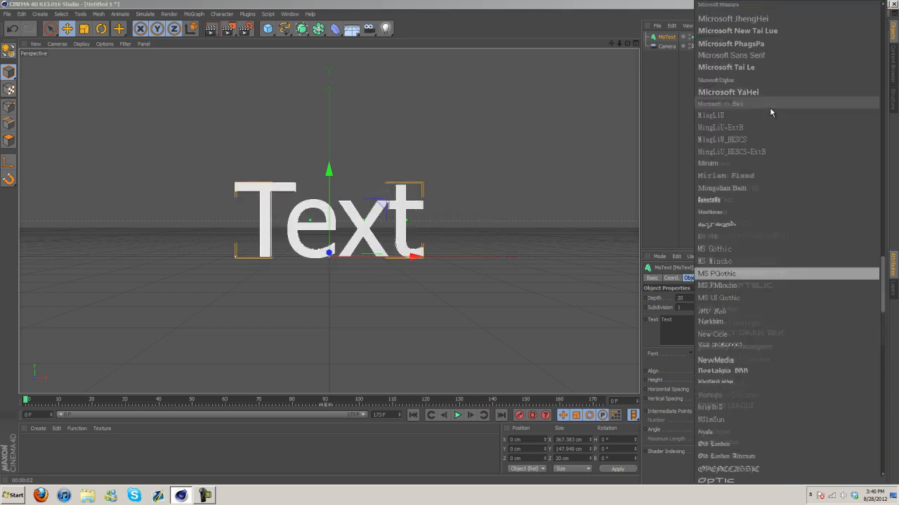
scroll(770, 108, up, 10)
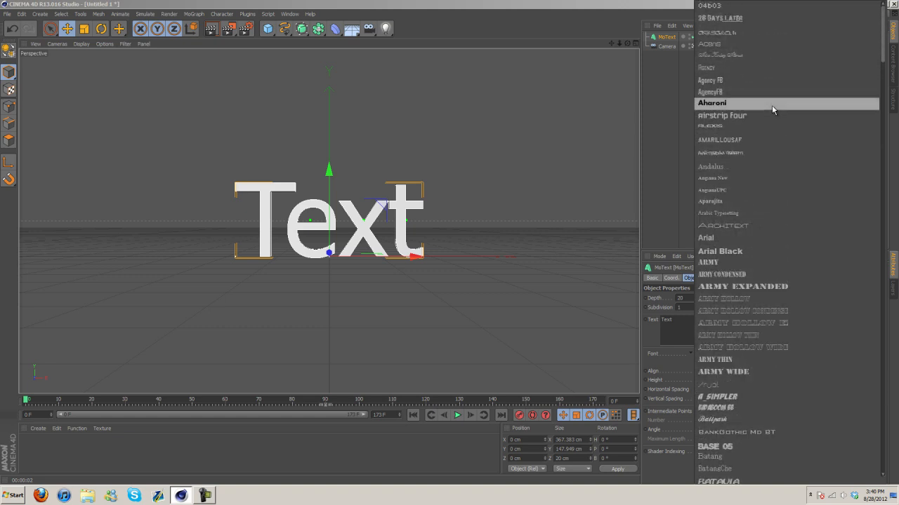
click(753, 116)
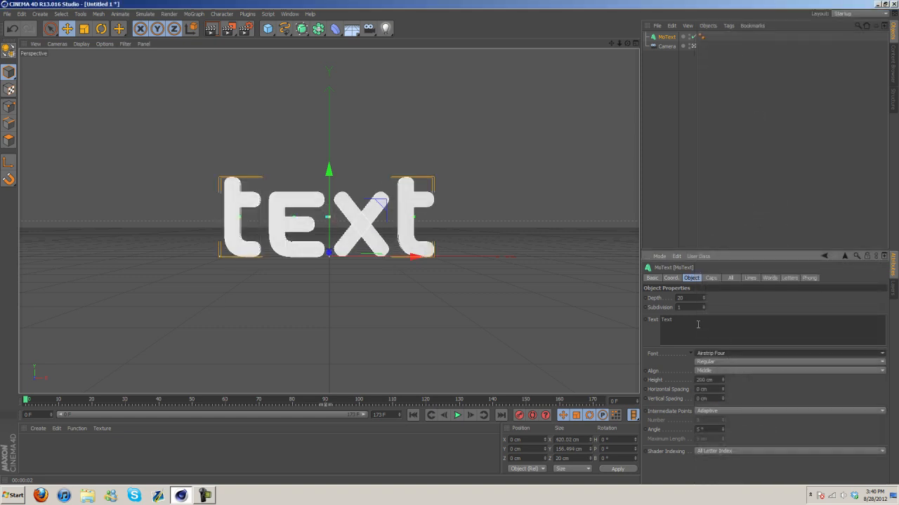
drag(699, 325, 645, 320)
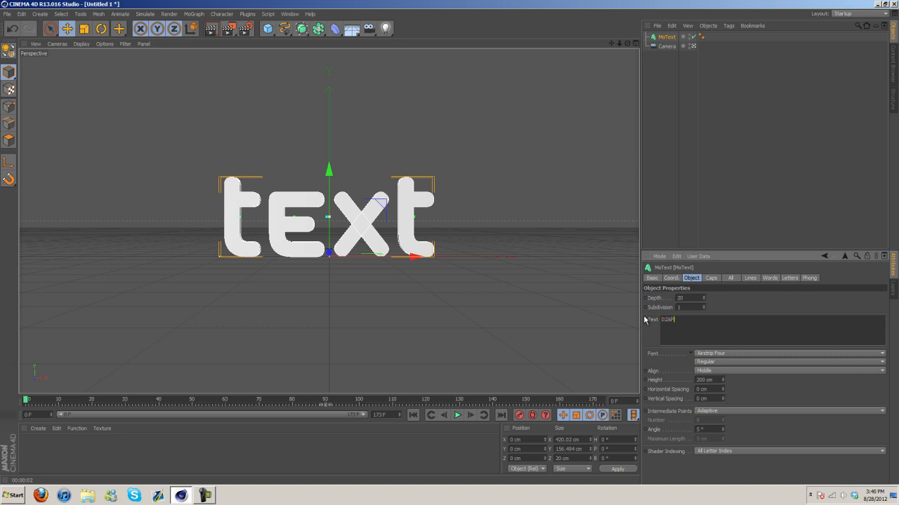
click(690, 299)
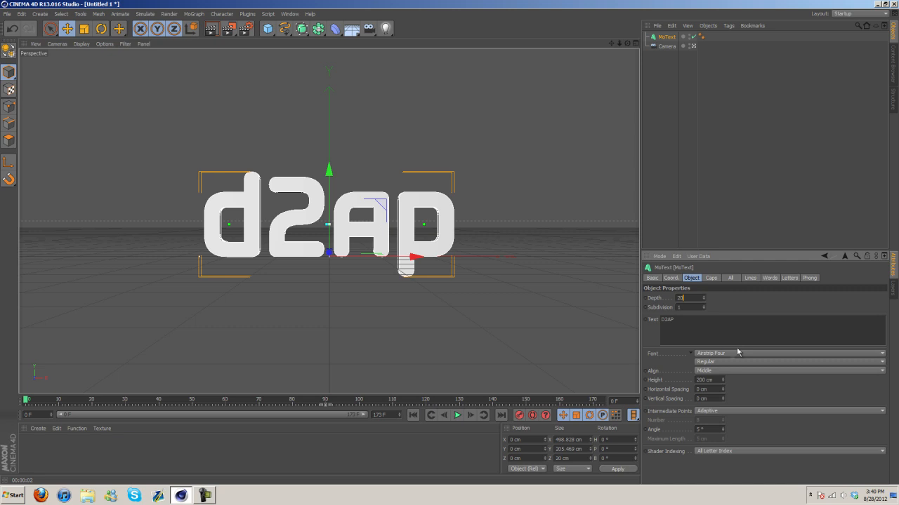
- Try the Architext and Boston Traffic fonts on the D2AP text
click(737, 351)
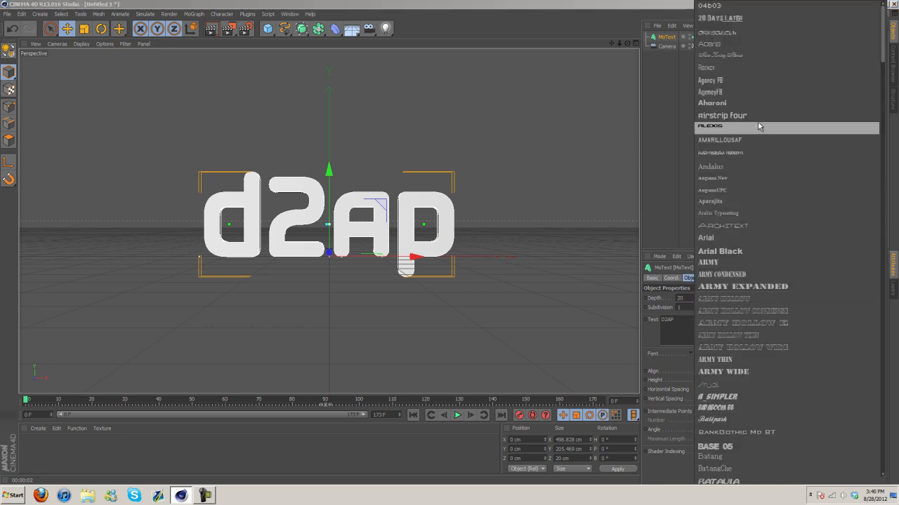
click(769, 222)
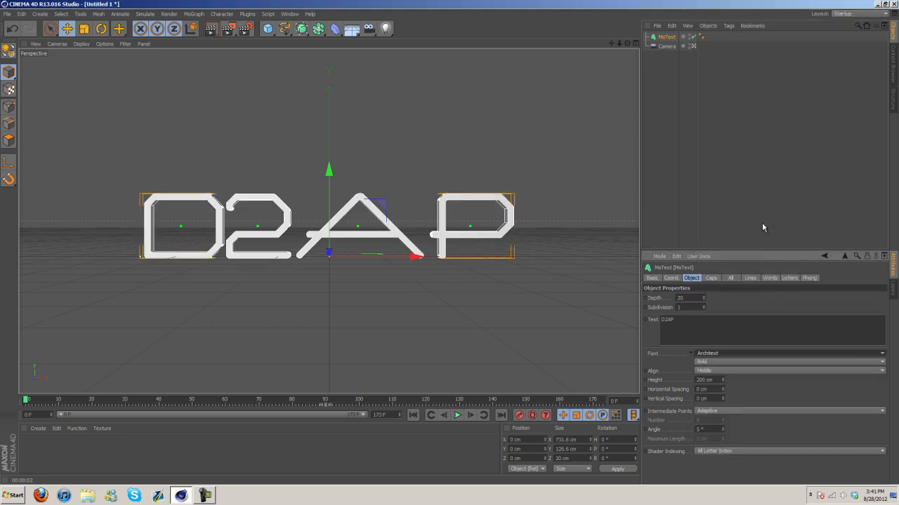
click(722, 354)
scroll(730, 295, down, 5)
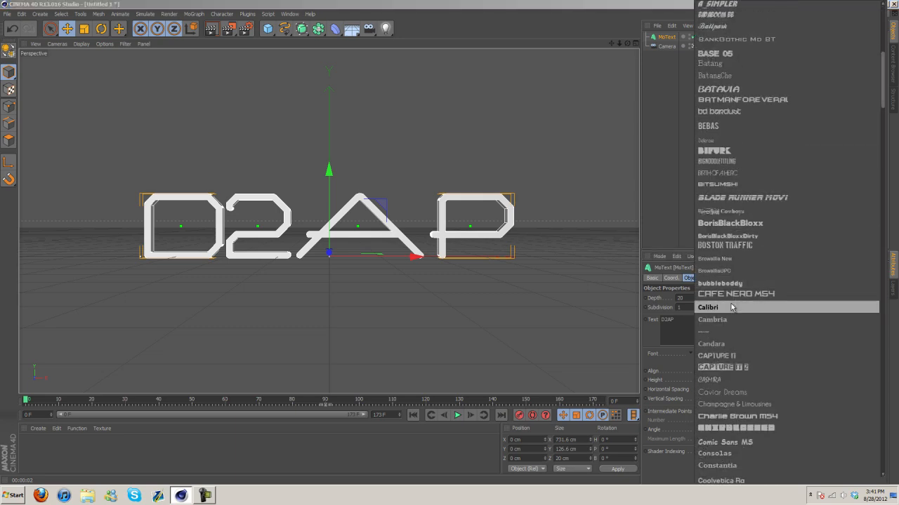
click(737, 245)
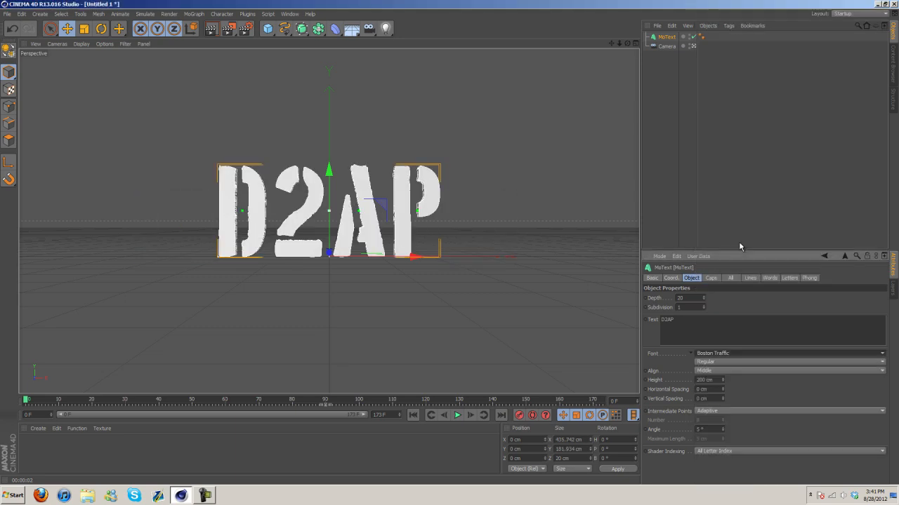
- Set the D2AP text's font to BatmanForeverAlternate and increase its depth to about 180
click(717, 355)
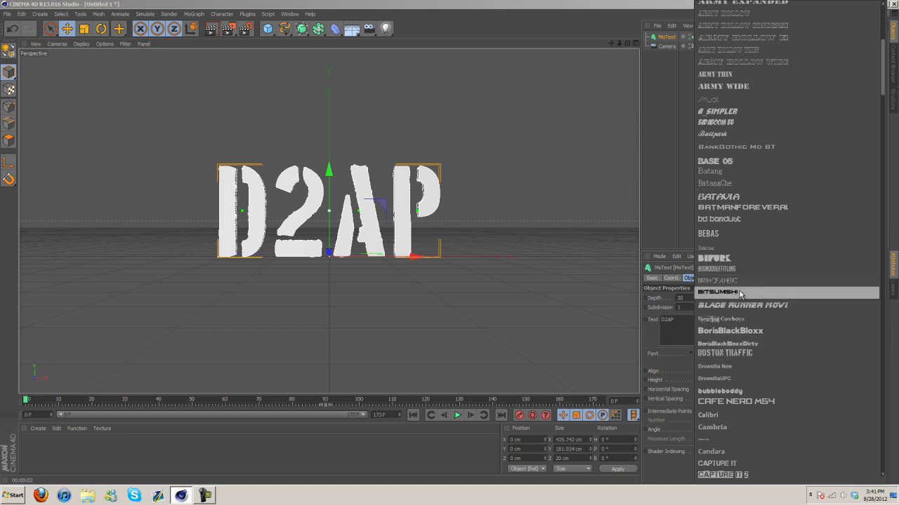
click(742, 208)
drag(706, 298, 705, 298)
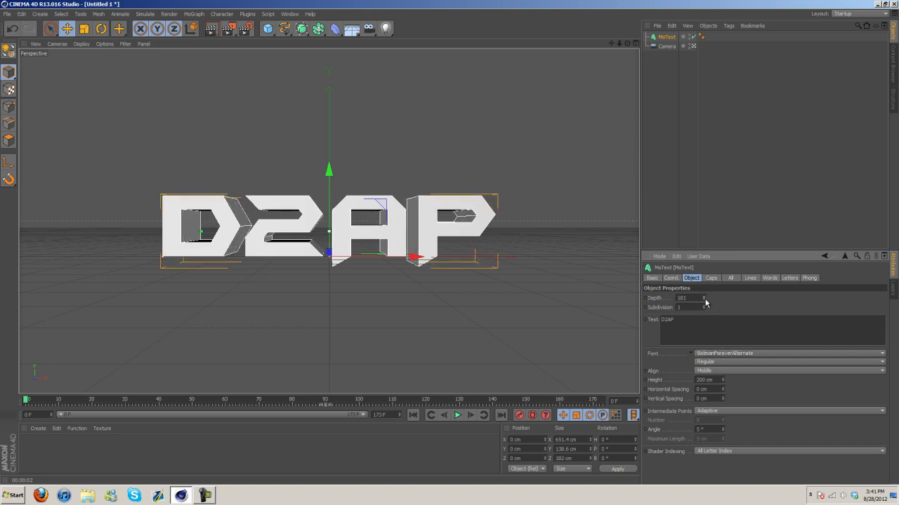
- Set both the start and end caps of the D2AP text to Fillet Cap
click(712, 278)
click(713, 297)
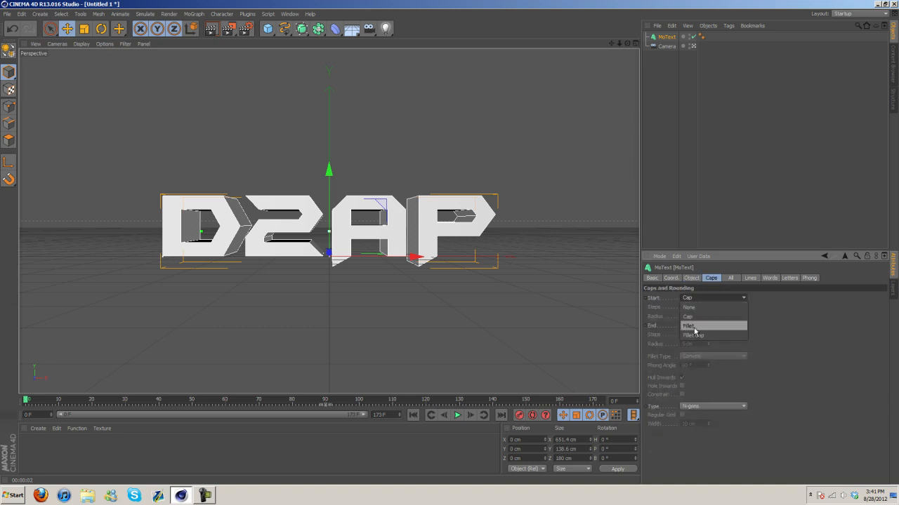
click(695, 336)
click(706, 325)
click(694, 361)
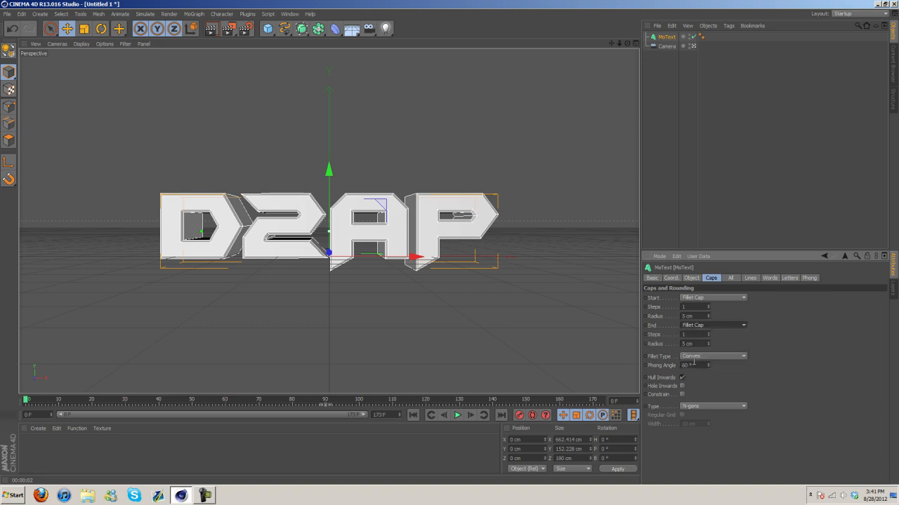
- Return the end and start caps of the D2AP text to plain Cap
click(706, 325)
click(688, 344)
click(699, 297)
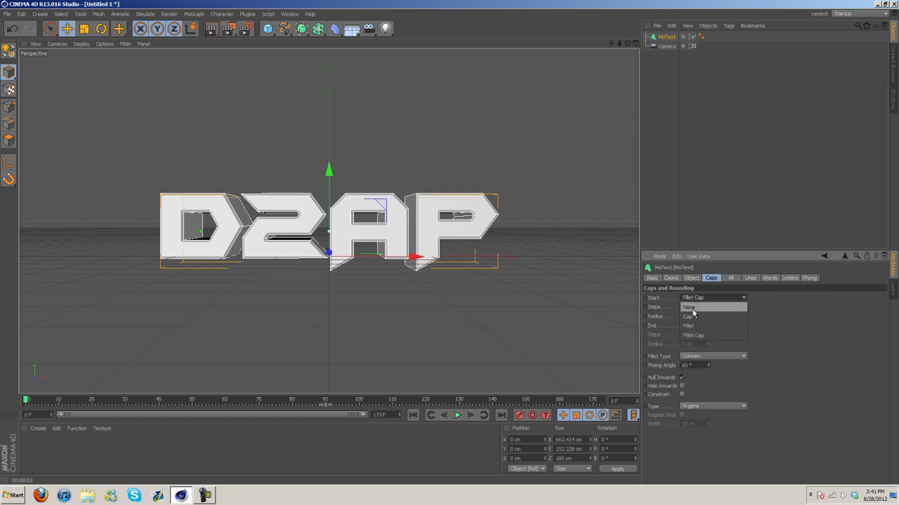
click(688, 316)
- Try the Fillet type on both the start and end caps of the D2AP text
click(702, 297)
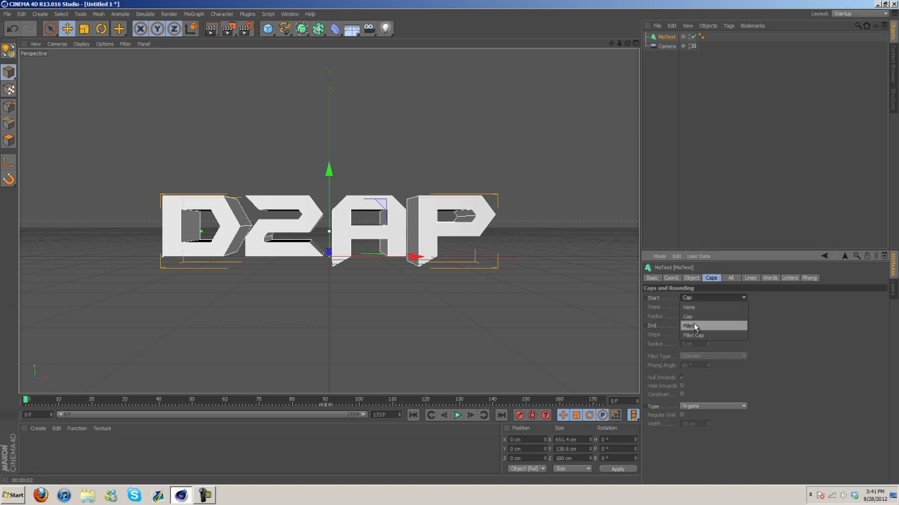
click(695, 326)
click(703, 327)
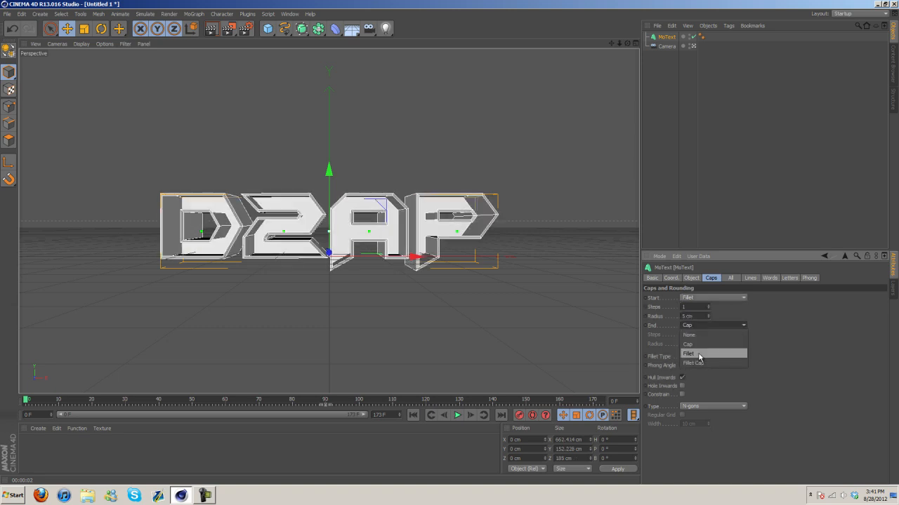
click(695, 354)
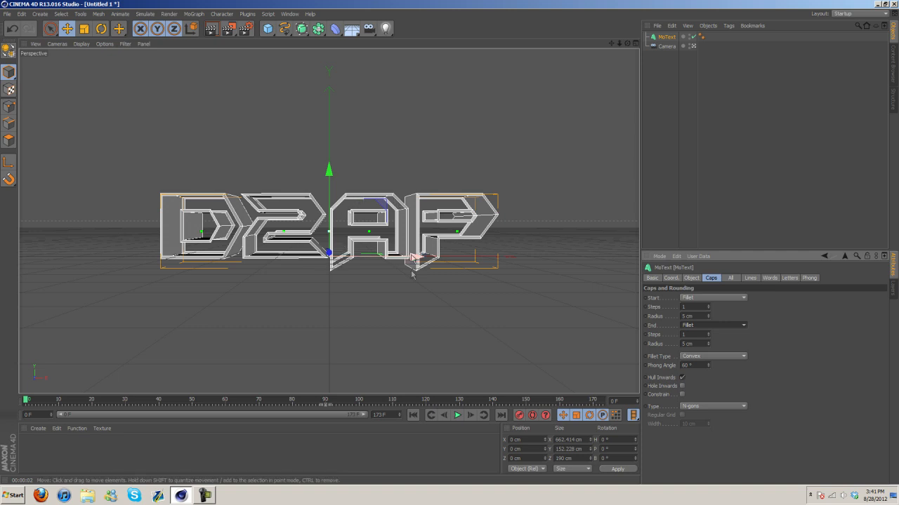
- Set the end and start caps of the D2AP text to Fillet Cap
click(702, 325)
click(692, 363)
click(694, 299)
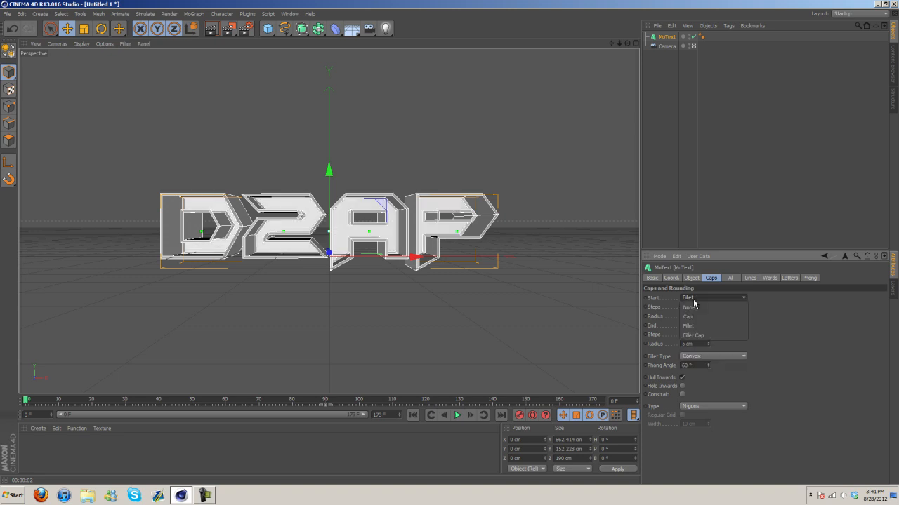
click(693, 335)
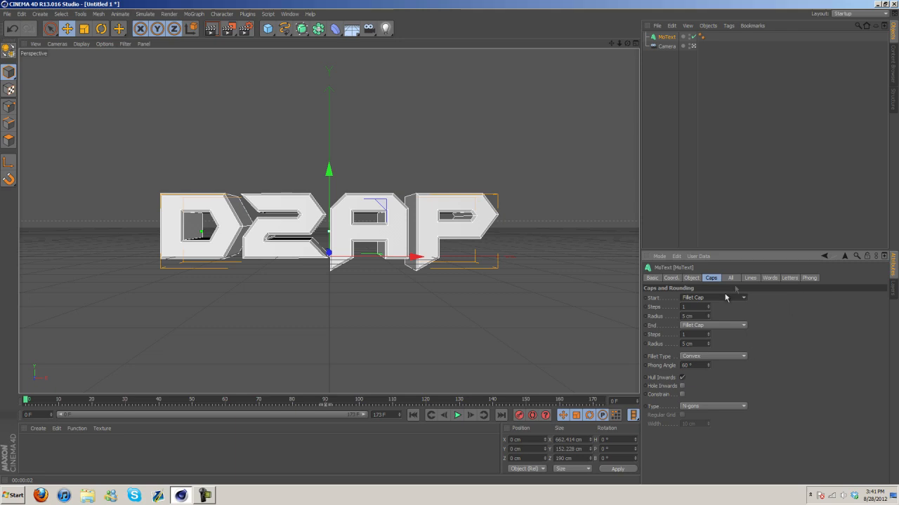
- Outside the camera view, try 14 steps on the start cap's fillet, return it to 1, and restore the camera view
click(693, 46)
alt+drag(440, 175, 424, 177)
alt+drag(223, 167, 272, 174)
scroll(272, 174, up, 2)
drag(611, 43, 467, 233)
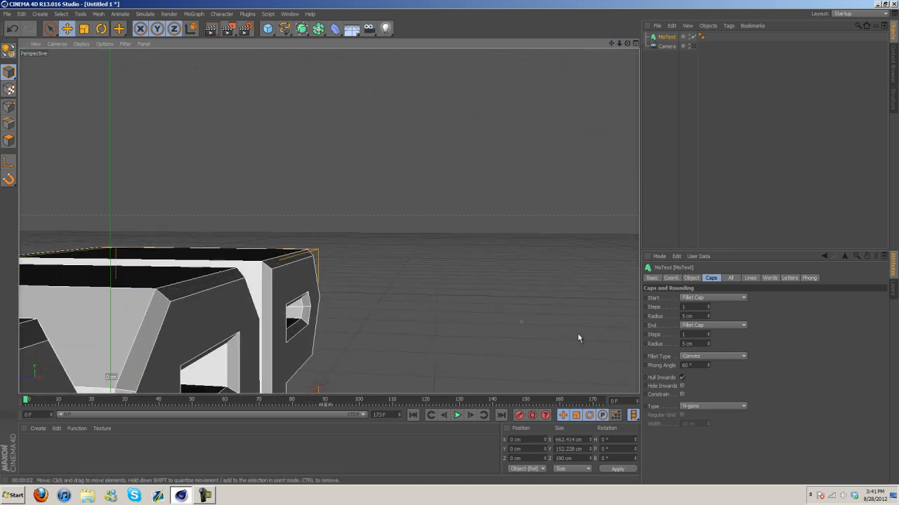
drag(708, 307, 709, 306)
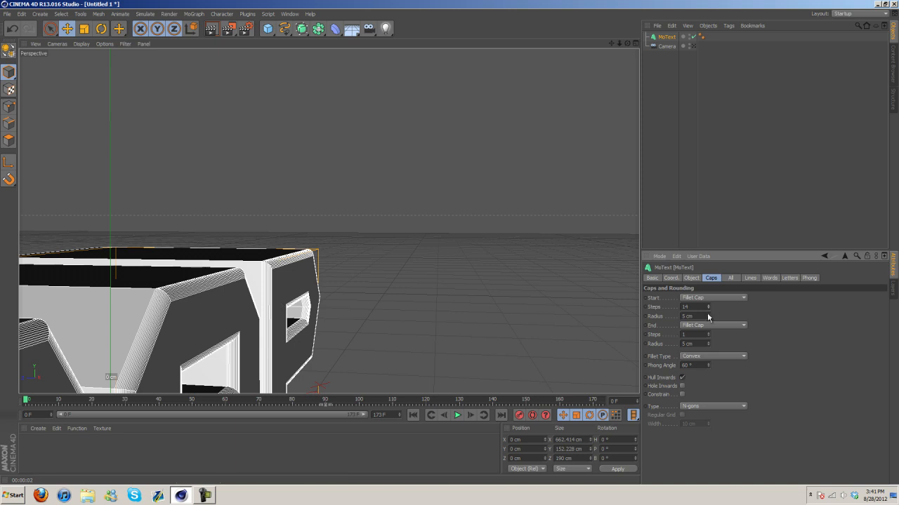
drag(708, 308, 708, 311)
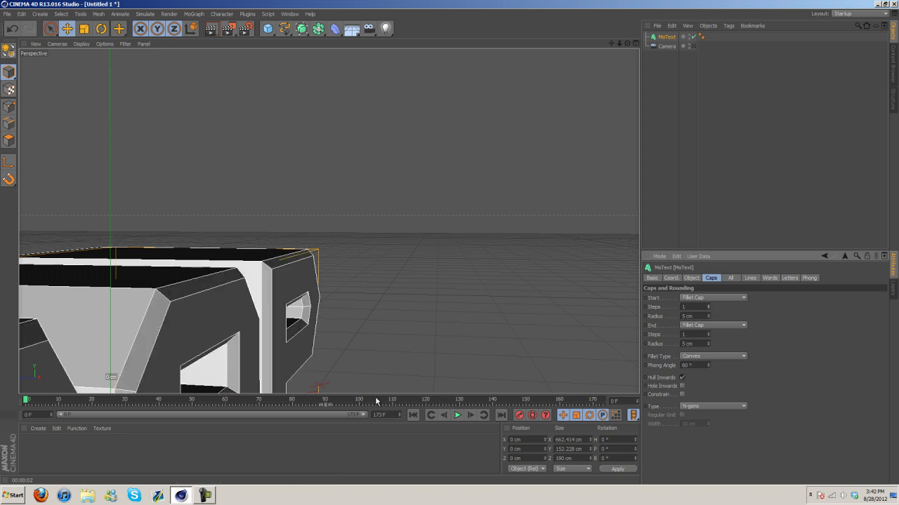
click(692, 46)
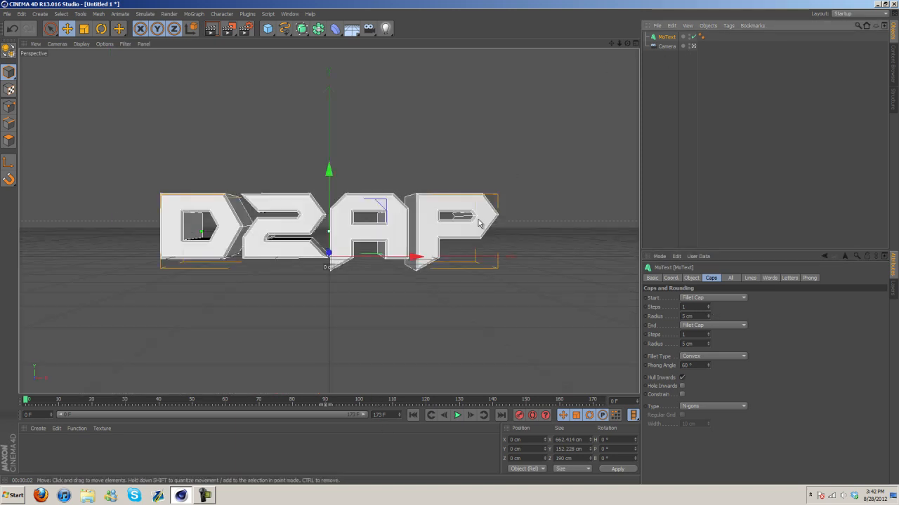
- Preview the rendered text and check the Global Illumination entry in the render settings
click(210, 28)
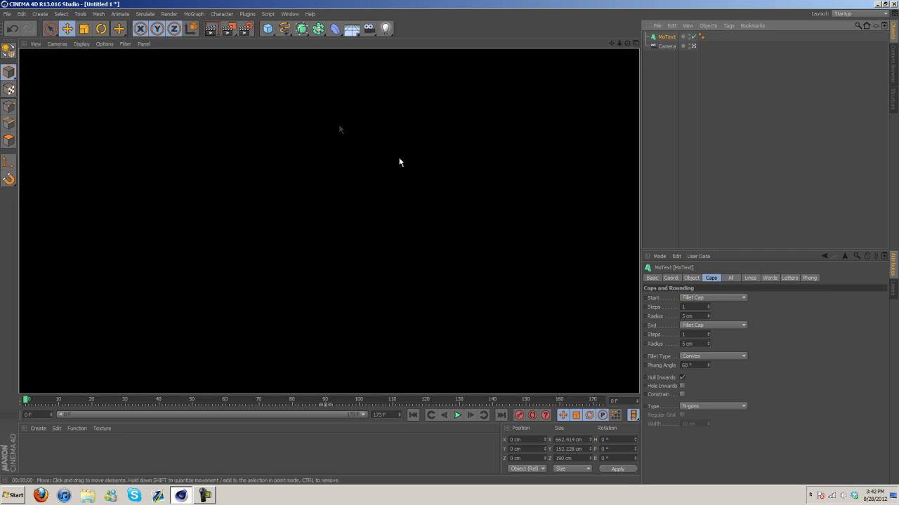
click(261, 142)
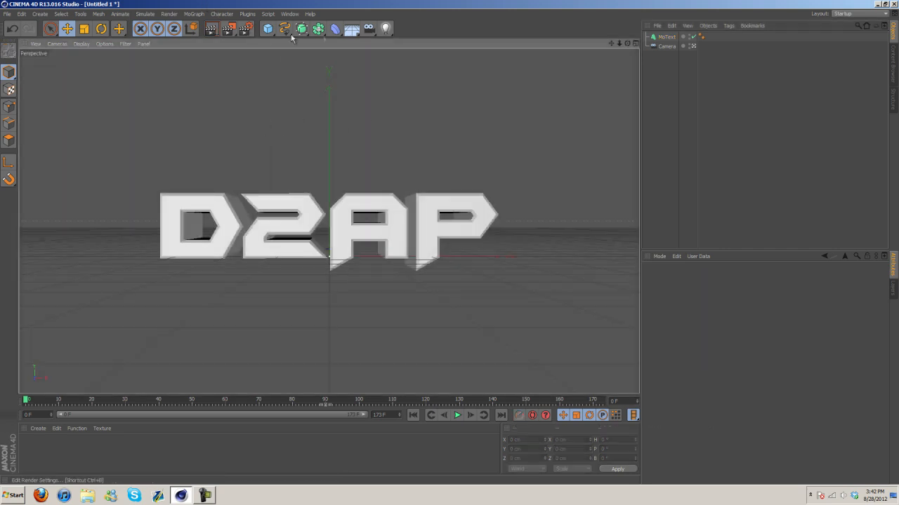
key(ctrl+b)
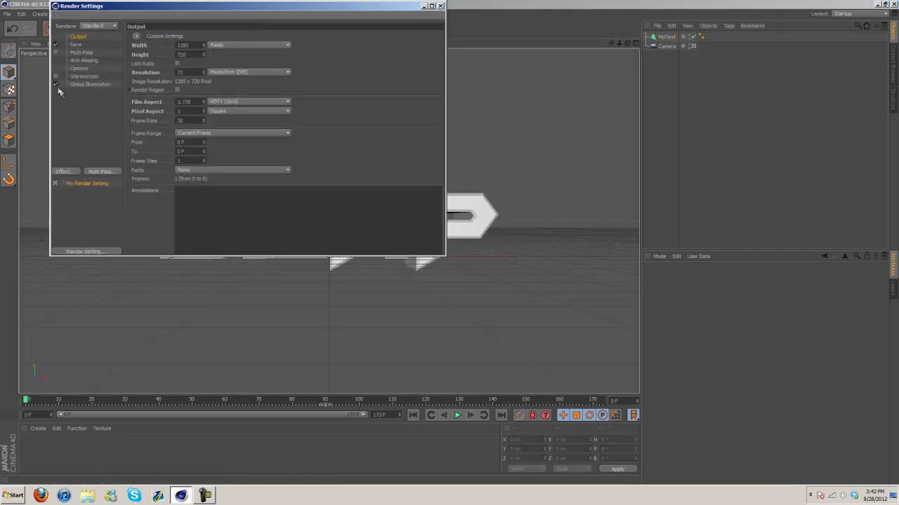
click(423, 5)
key(ctrl+r)
click(395, 148)
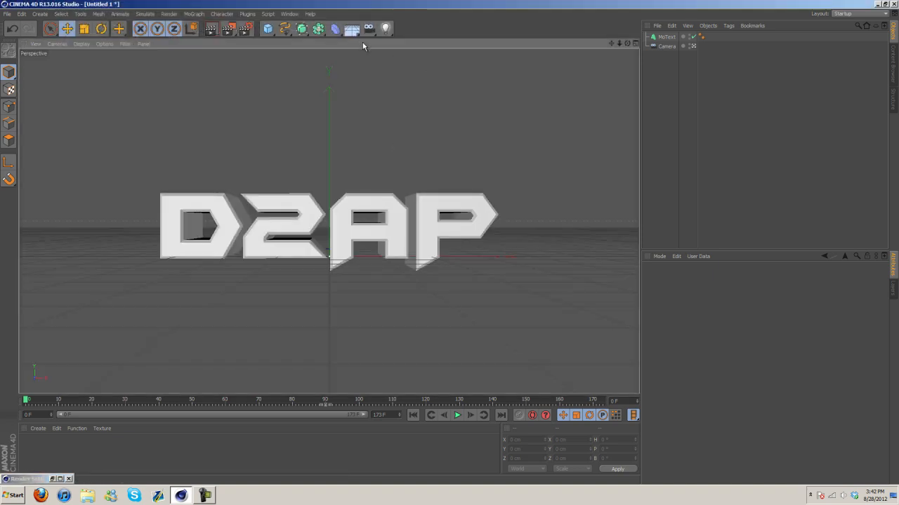
- Apply a Plain effector to the D2AP MoText object
click(189, 14)
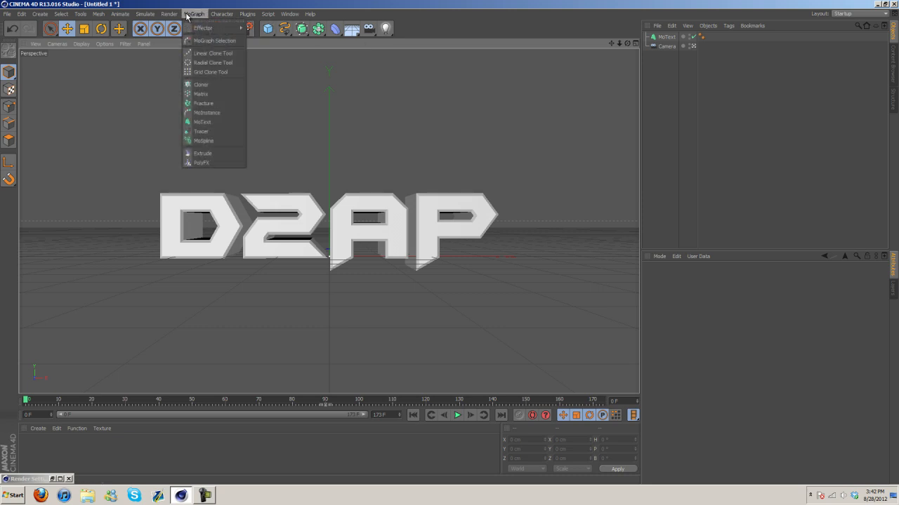
mouse_move(210, 27)
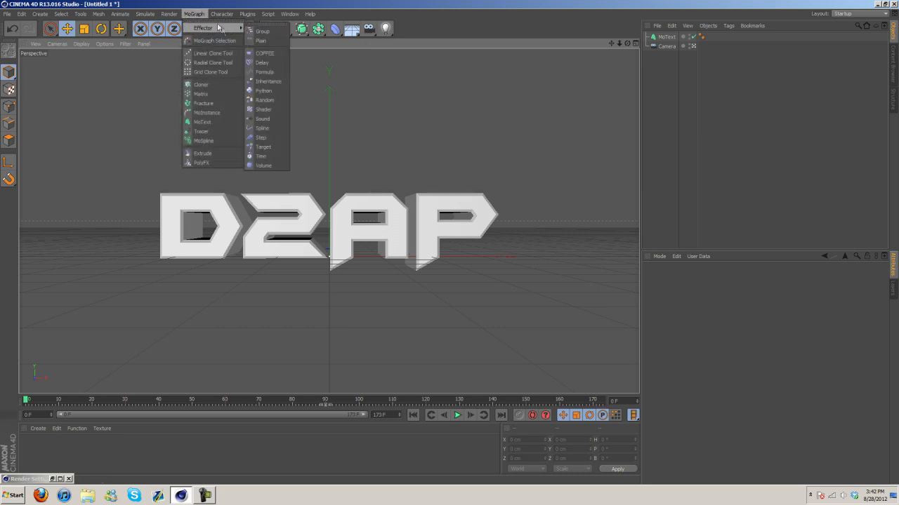
click(323, 42)
click(662, 37)
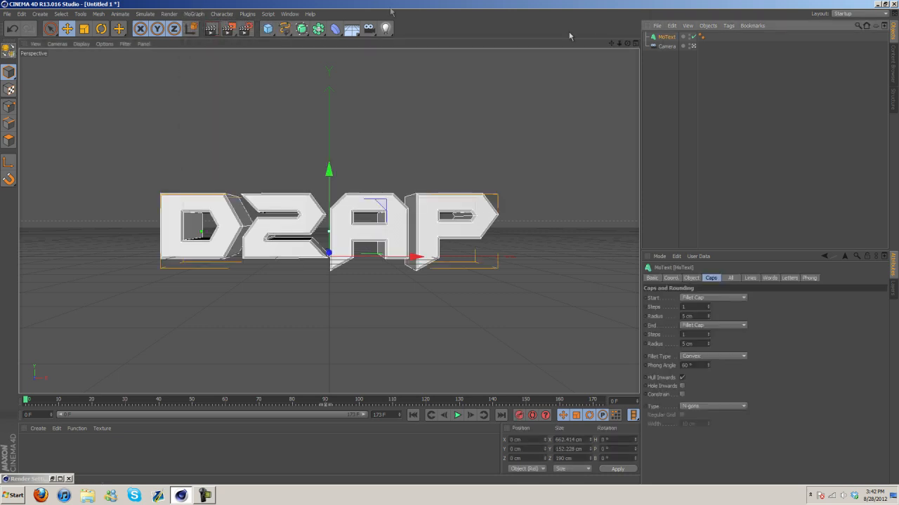
click(194, 14)
mouse_move(207, 28)
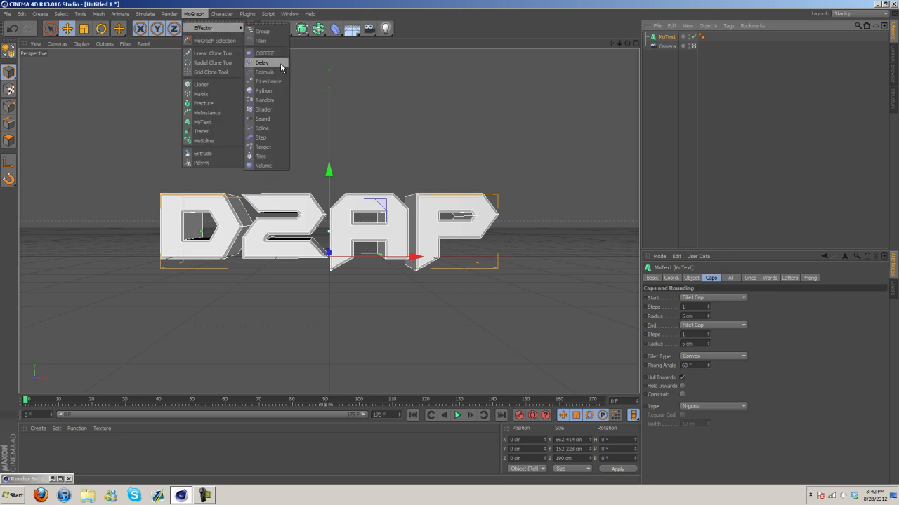
click(261, 41)
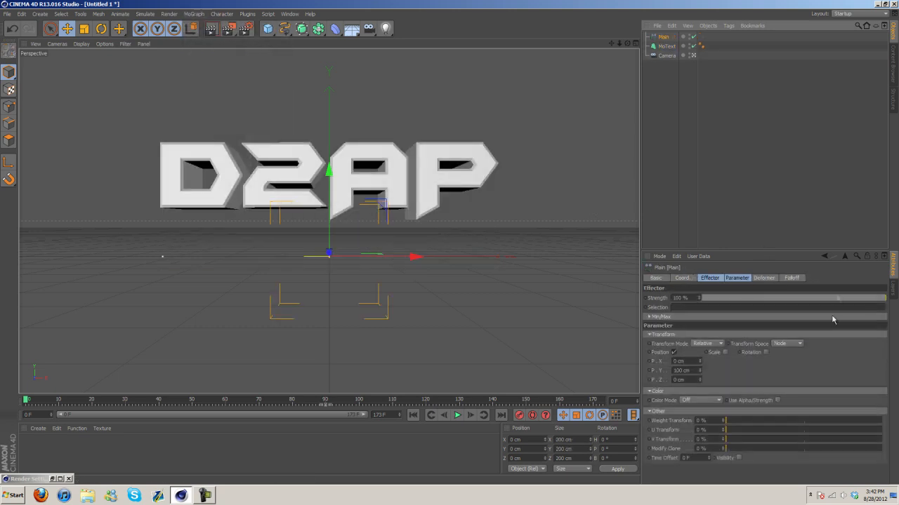
- Set the Plain effector's P.Y position offset to 0 cm
double_click(695, 370)
text(0)
key(Return)
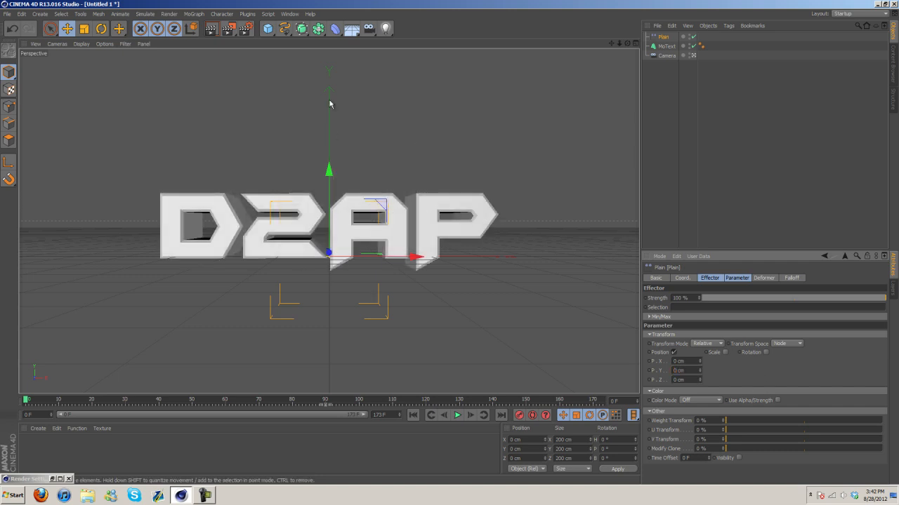
- Give the Plain effector a Box falloff and enlarge it around the text to about 389 cm wide and 125 cm high, raised to about Y 55 cm
click(791, 278)
click(681, 298)
click(675, 316)
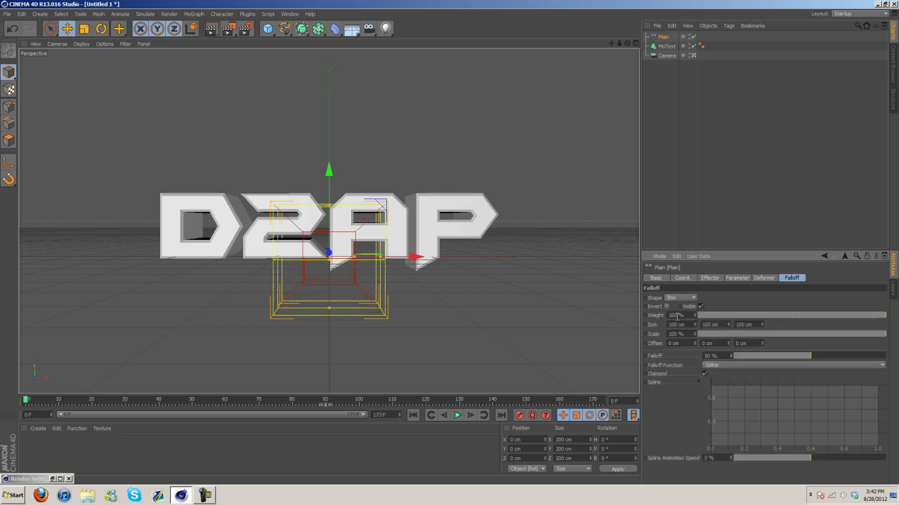
drag(387, 258, 548, 259)
drag(330, 205, 330, 185)
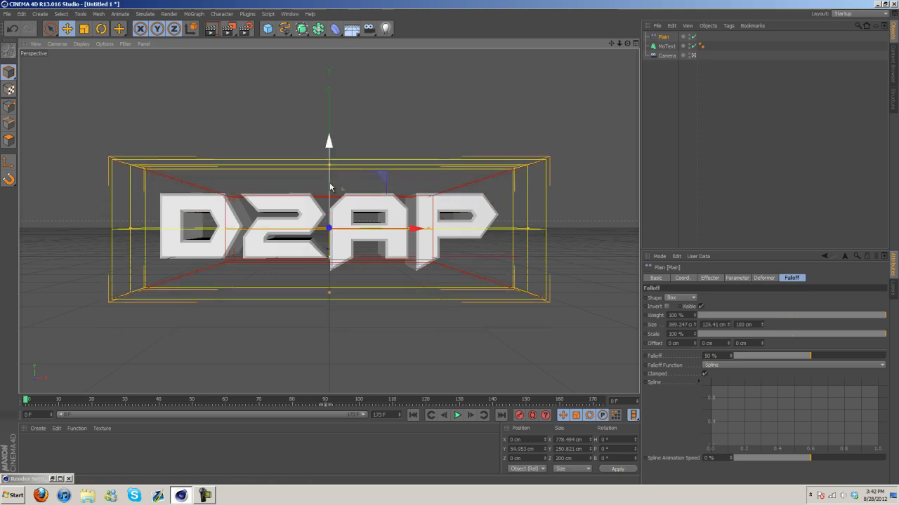
- From outside the camera, deepen the falloff box to about 128 cm and move it to about Z 73 cm so it encloses the letters
click(693, 56)
drag(627, 43, 528, 180)
scroll(528, 180, down, 7)
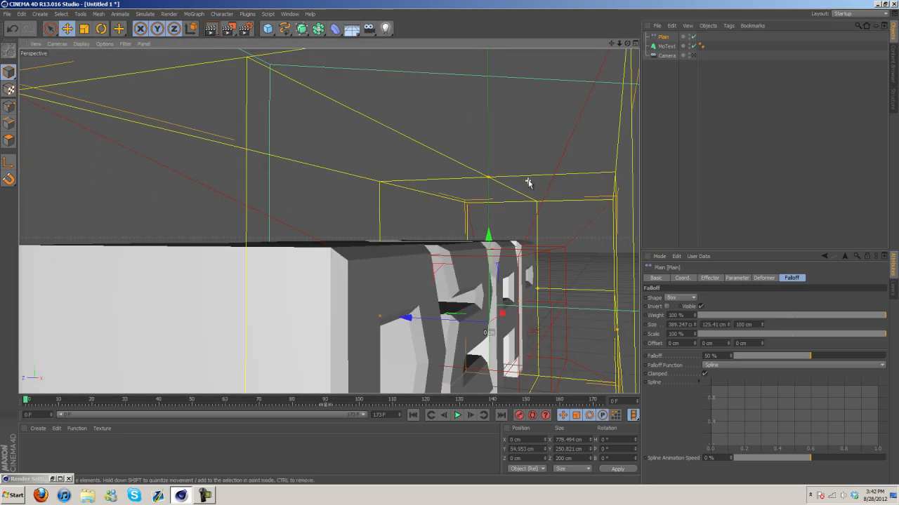
scroll(460, 318, down, 3)
drag(627, 44, 450, 246)
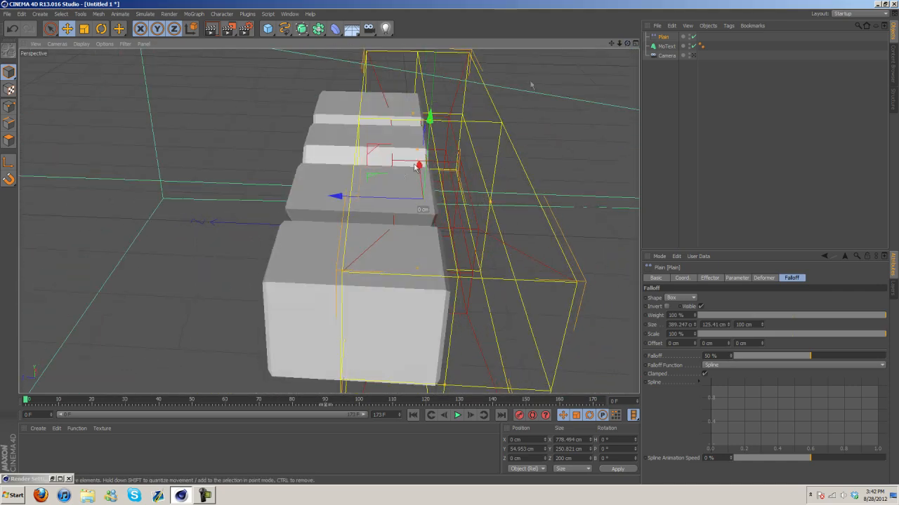
drag(377, 199, 291, 196)
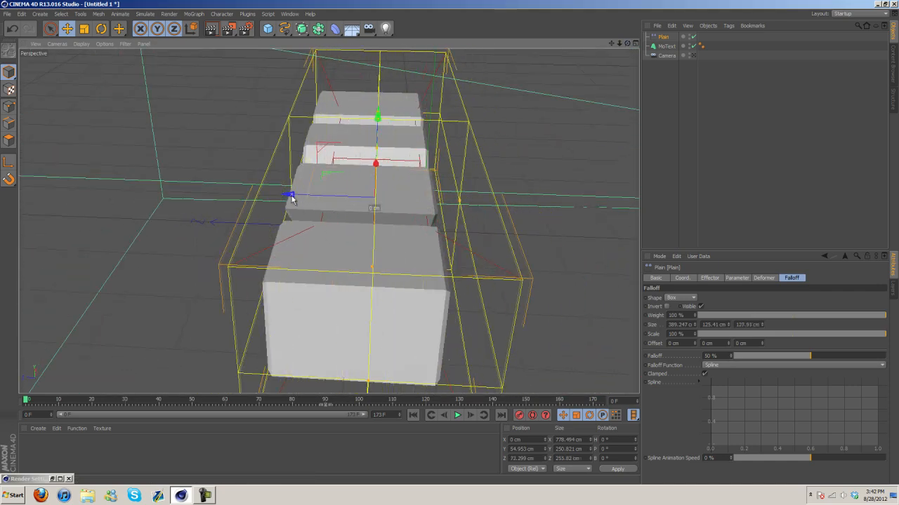
mouse_move(372, 268)
mouse_down()
mouse_move(366, 295)
mouse_move(366, 268)
mouse_up()
click(694, 54)
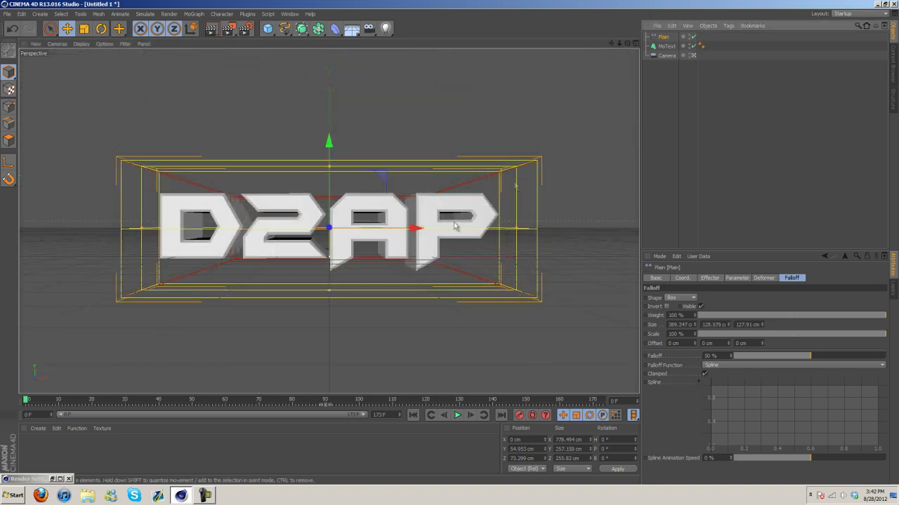
- Reduce the Plain effector's falloff to about 29 % and set its P.Z offset to -1392 cm
drag(421, 230, 469, 228)
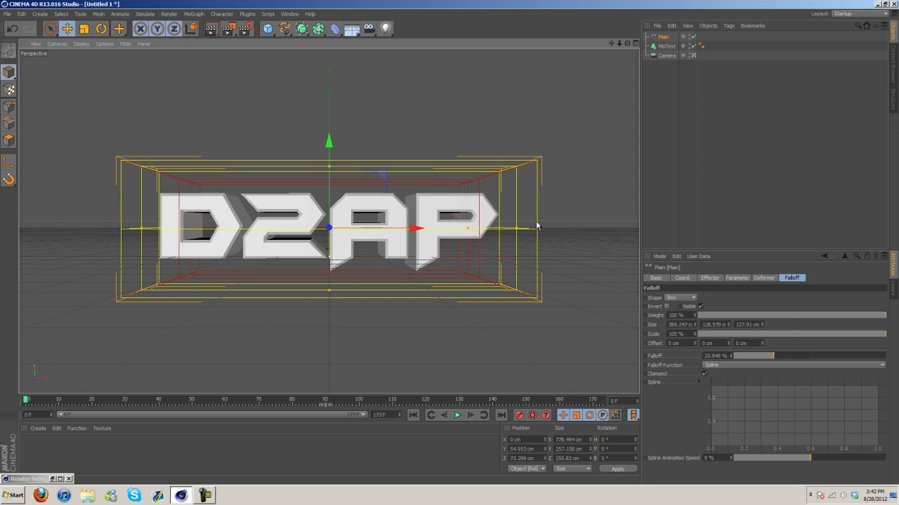
click(727, 279)
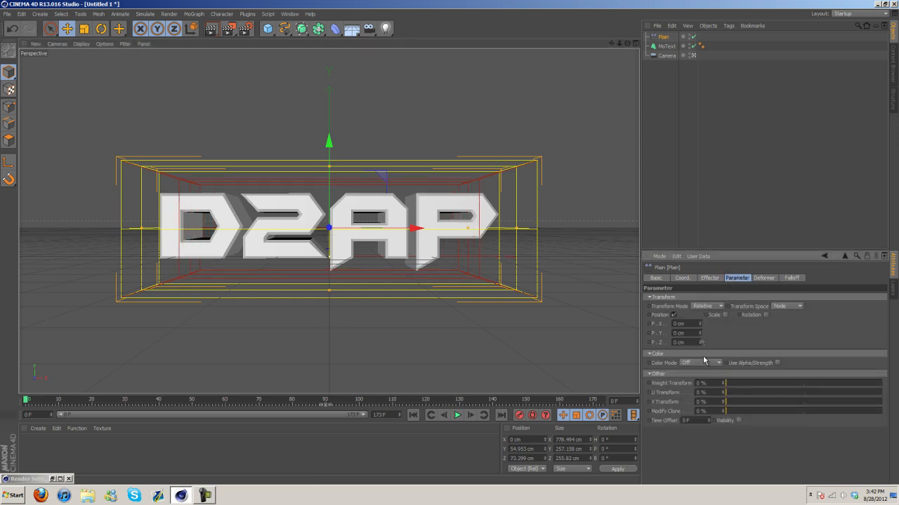
drag(700, 343, 700, 345)
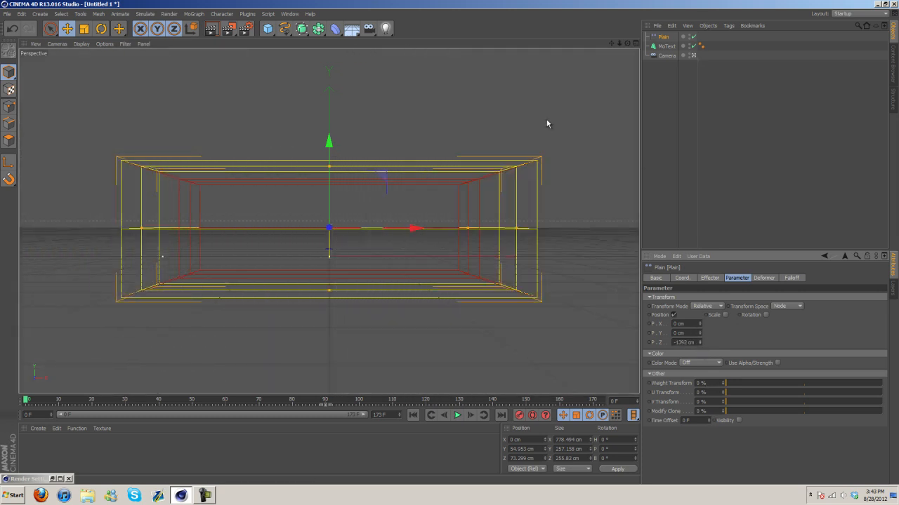
- Move the Plain effector back and forth along X outside the camera view to test how the letters travel
drag(406, 231, 431, 211)
click(694, 55)
scroll(423, 177, down, 8)
drag(612, 45, 464, 243)
drag(172, 165, 166, 171)
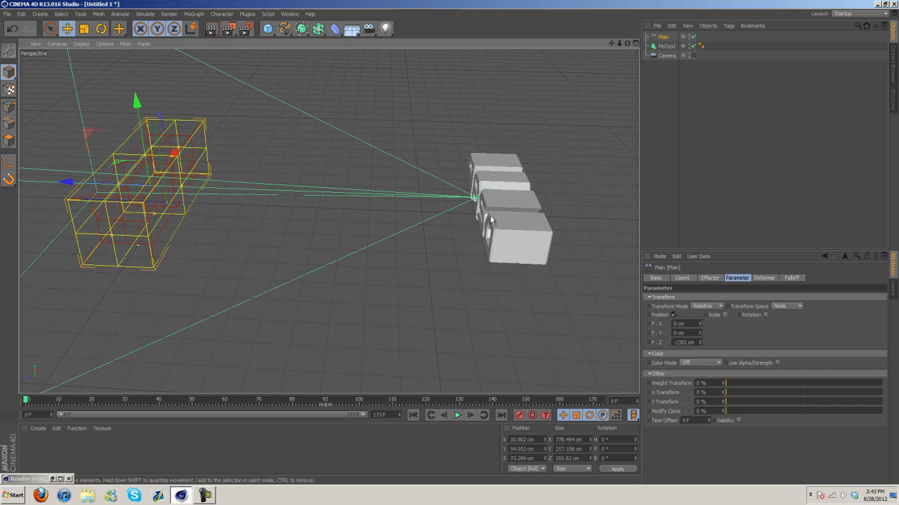
drag(627, 43, 452, 226)
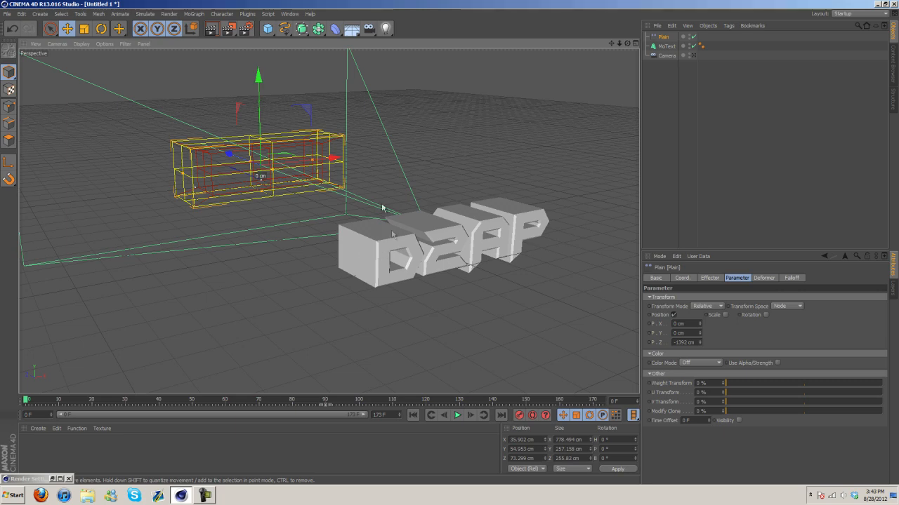
drag(292, 165, 323, 163)
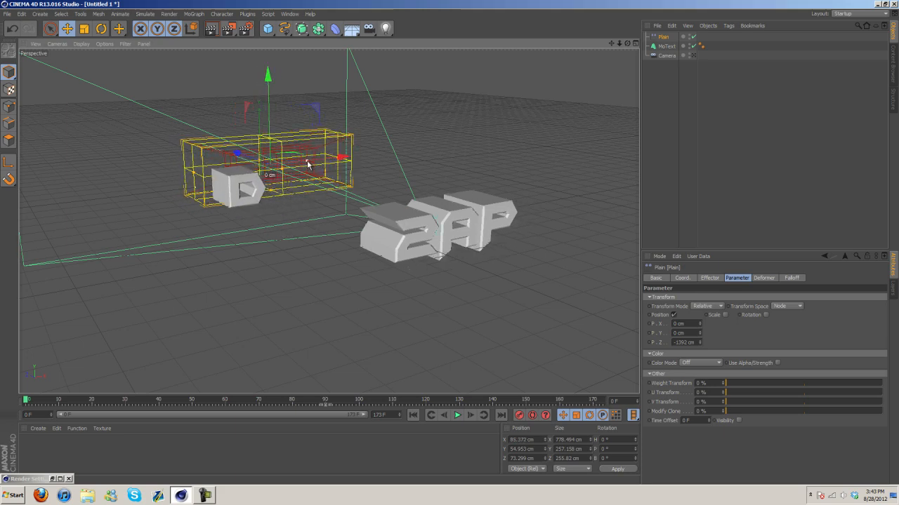
drag(334, 163, 307, 171)
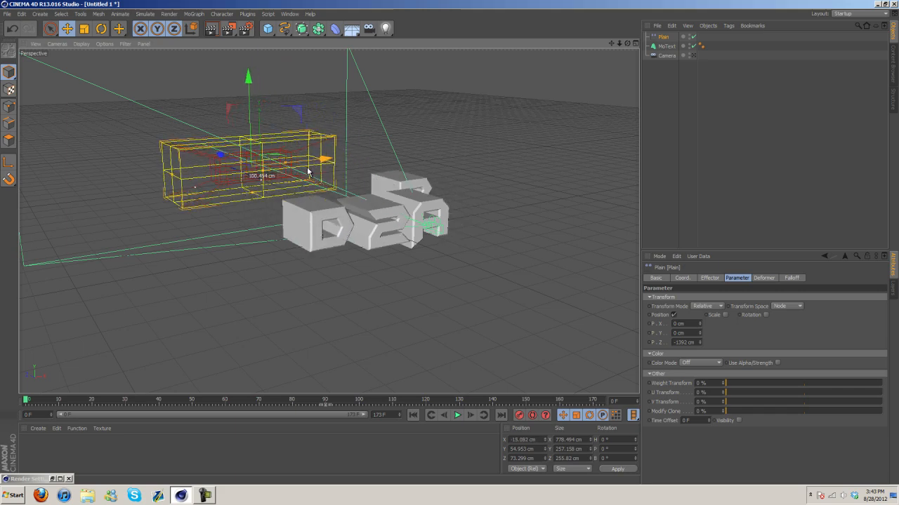
drag(294, 165, 322, 164)
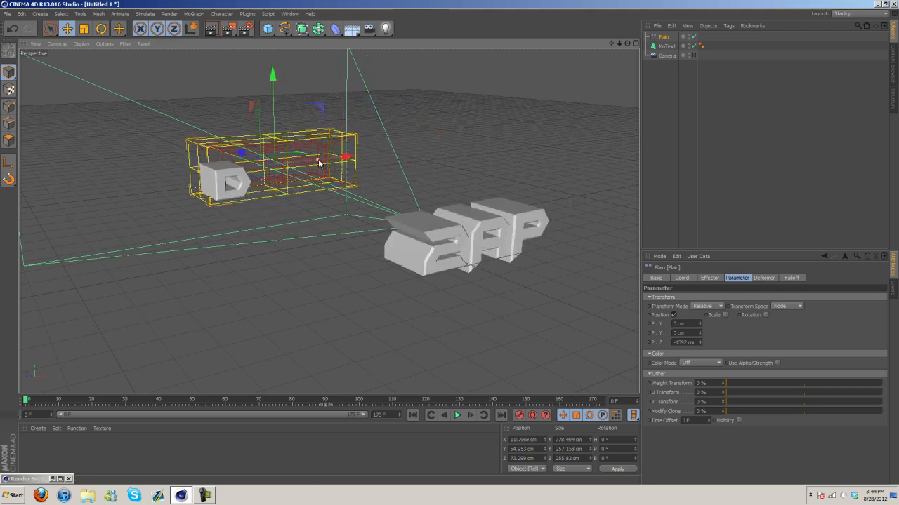
drag(302, 166, 311, 146)
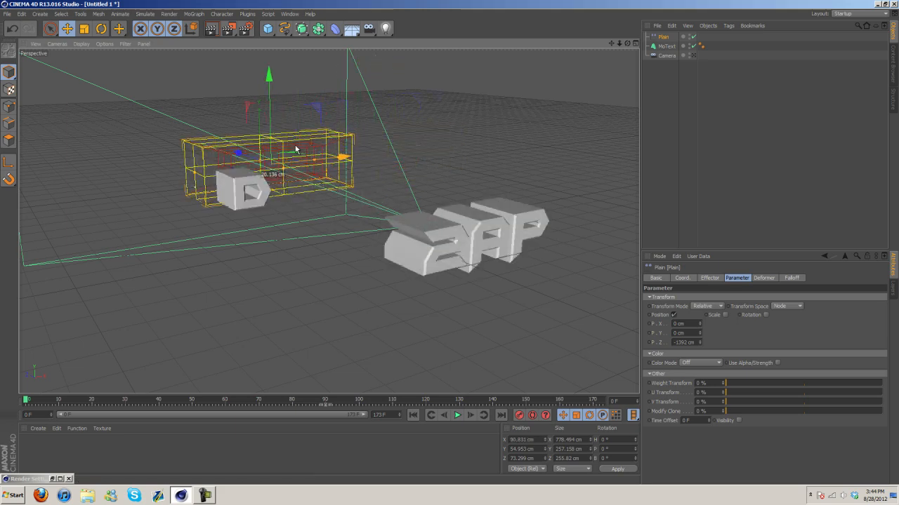
- Enable rotation on the Plain effector with R.H 40°, R.P 70° and R.B 45°, and move it to about X -4 cm
click(693, 55)
drag(440, 238, 381, 236)
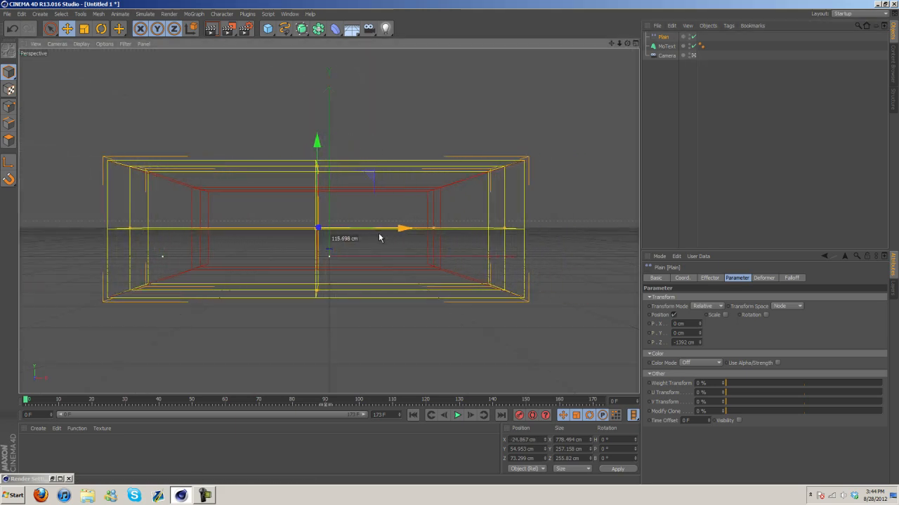
click(766, 315)
click(693, 55)
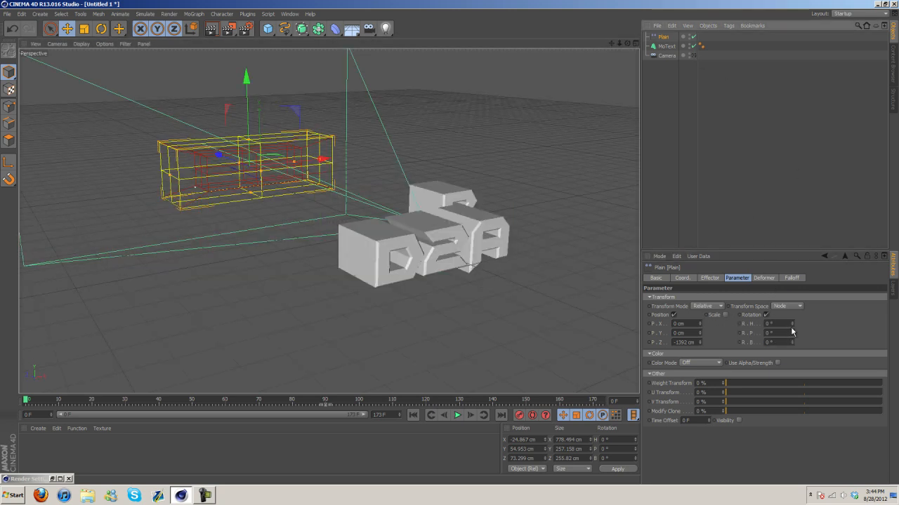
drag(307, 161, 312, 161)
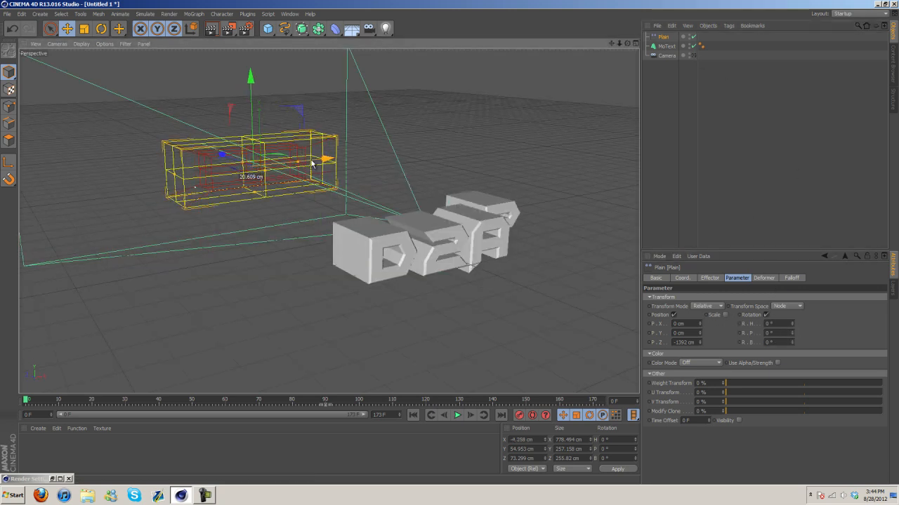
drag(794, 327, 794, 344)
click(693, 55)
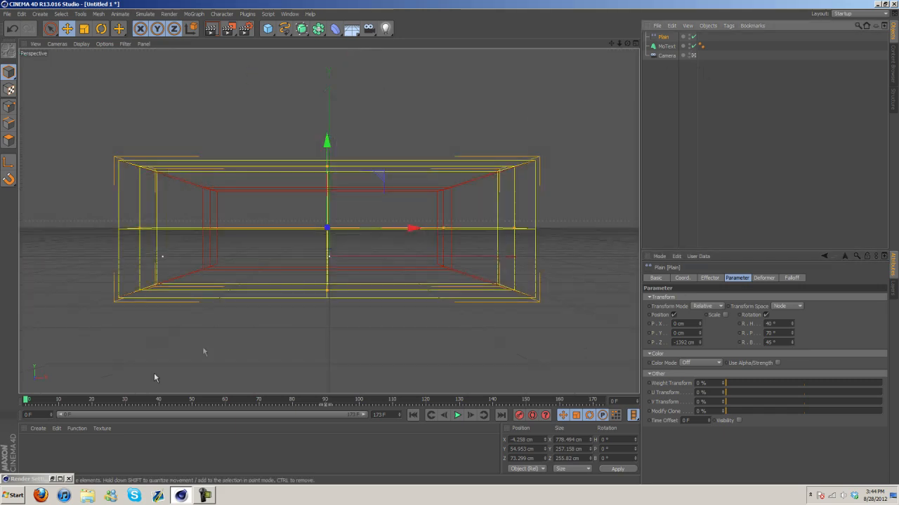
- Move the Plain effector to about X 1.5 cm and keyframe its X position at frame 0
mouse_move(26, 399)
mouse_down()
mouse_move(52, 400)
mouse_move(26, 399)
mouse_up()
drag(411, 228, 383, 262)
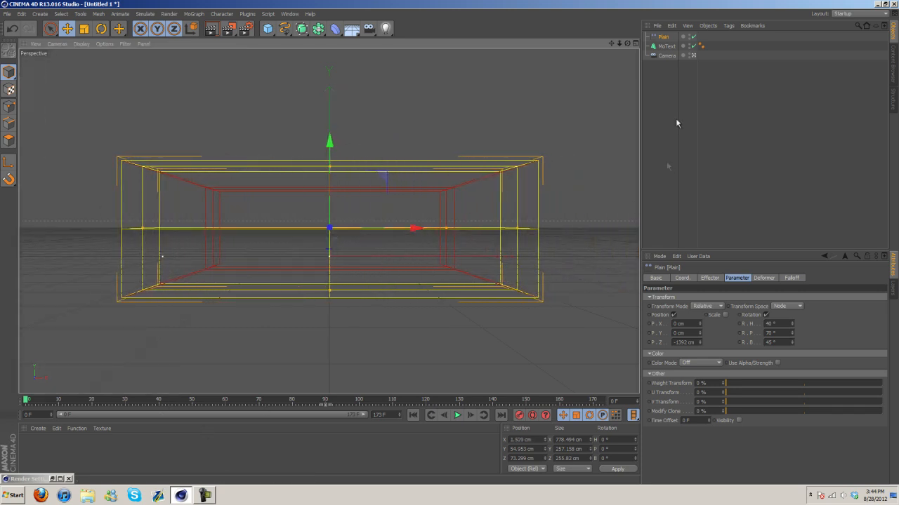
click(685, 278)
click(647, 299)
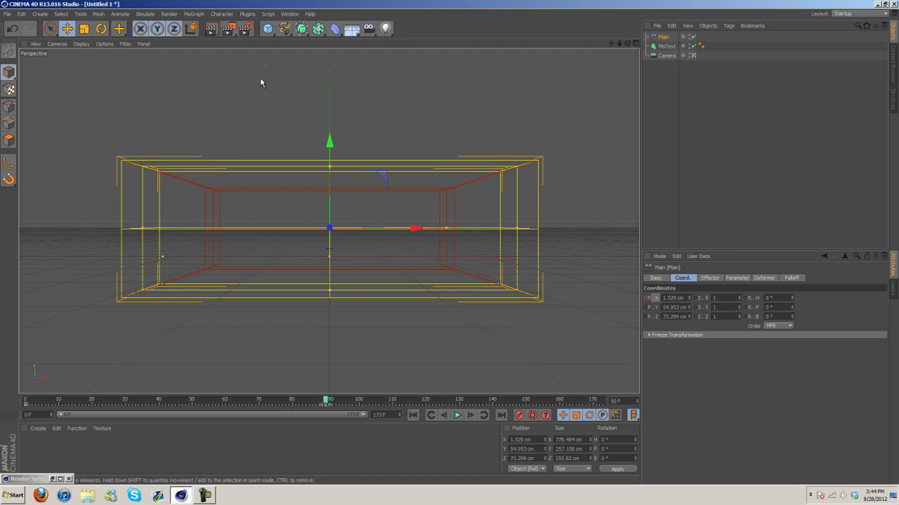
- Check the render frame rate, and keyframe the Plain effector at about X 719 cm at frame 90
click(246, 29)
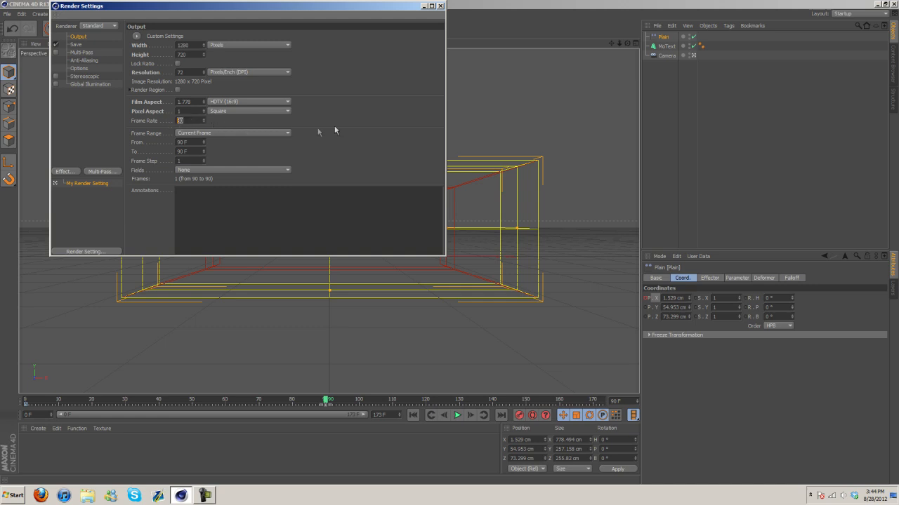
click(440, 7)
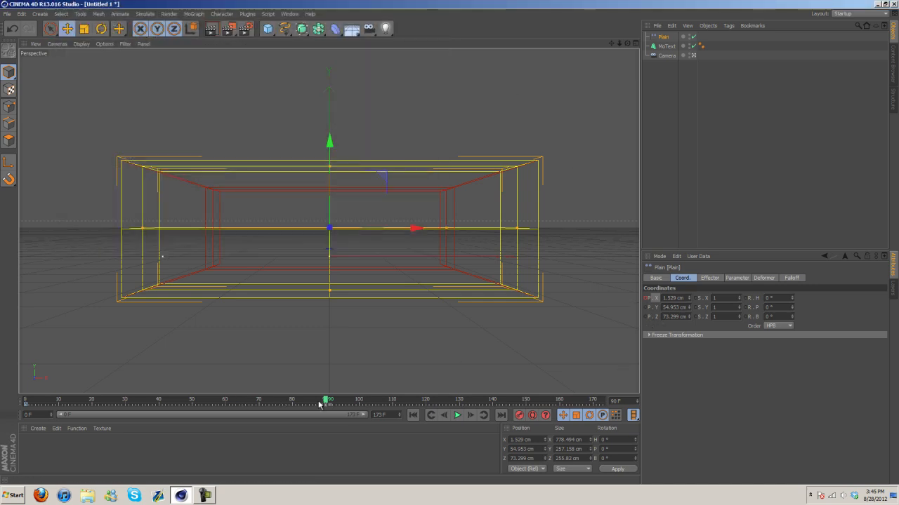
drag(388, 229, 447, 247)
ctrl+click(646, 299)
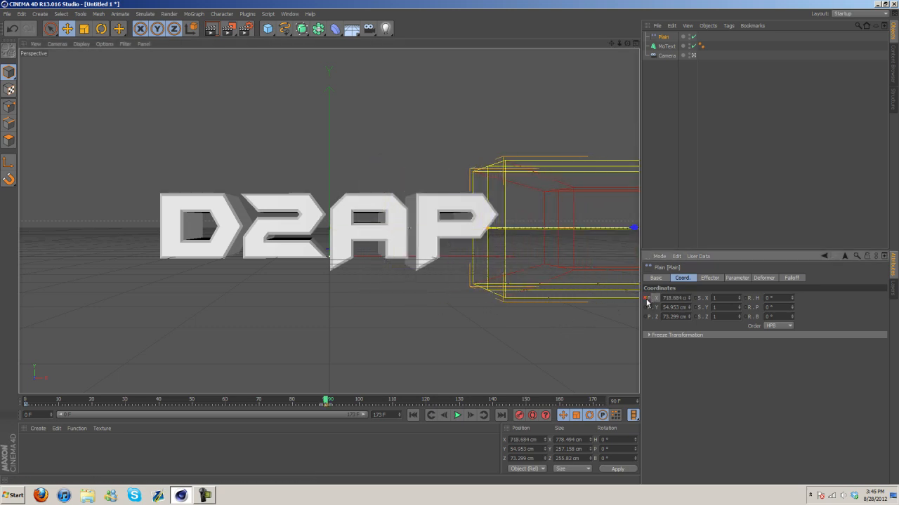
- Play the effector animation from the first frame and scrub through the timeline to review the letter movement
key(shift+f)
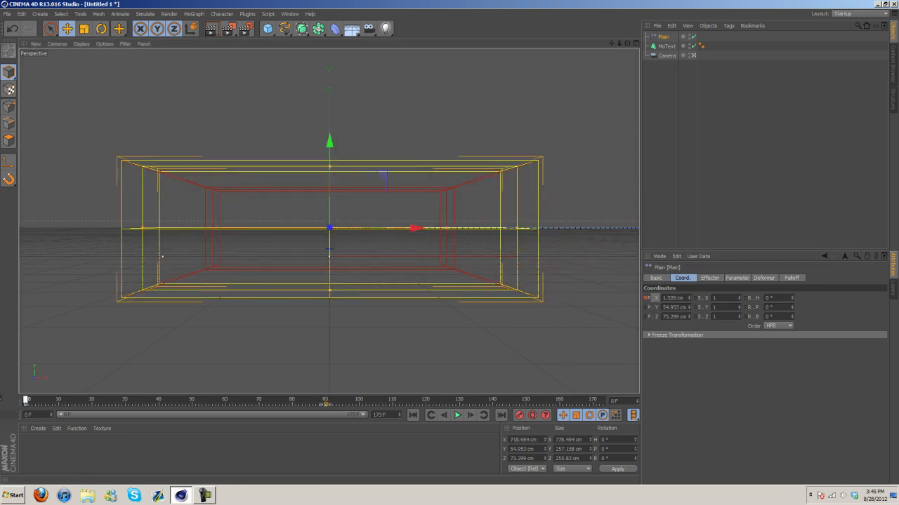
click(457, 415)
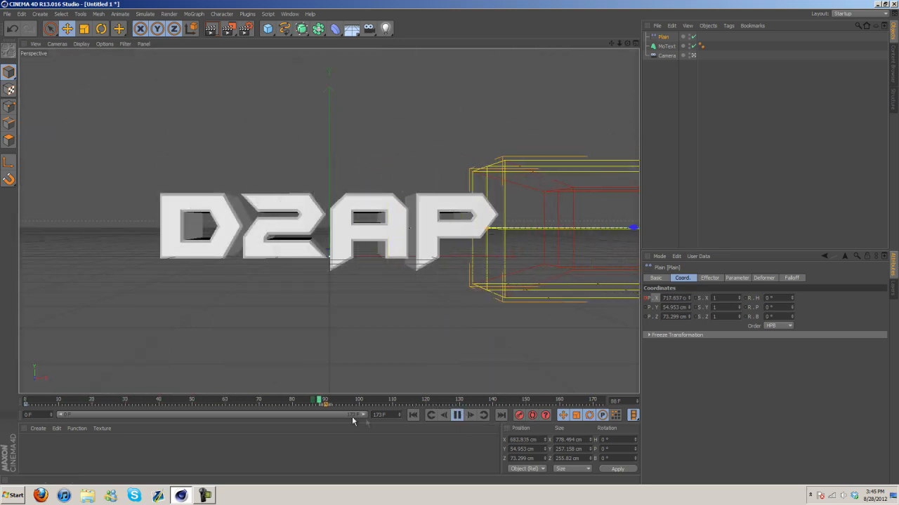
click(455, 416)
drag(378, 402, 328, 406)
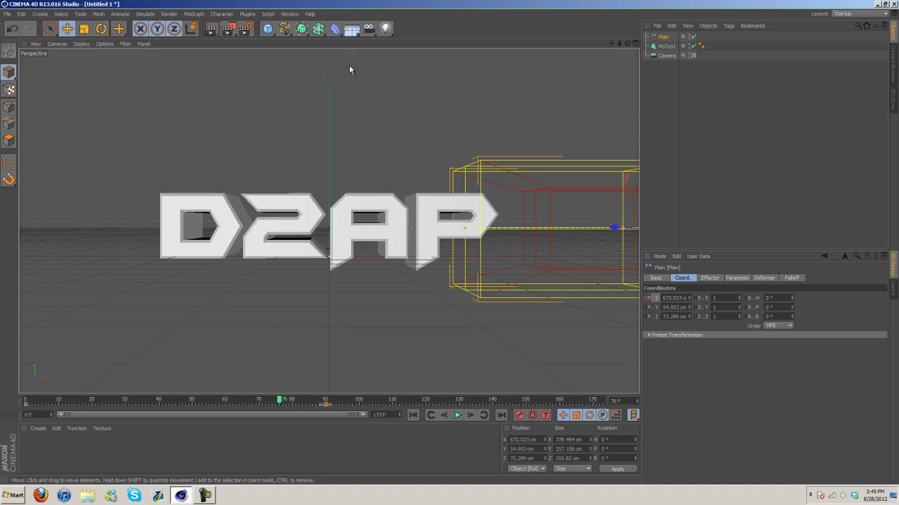
- Add a Sky object to the scene and create a new material for it
click(349, 28)
click(378, 53)
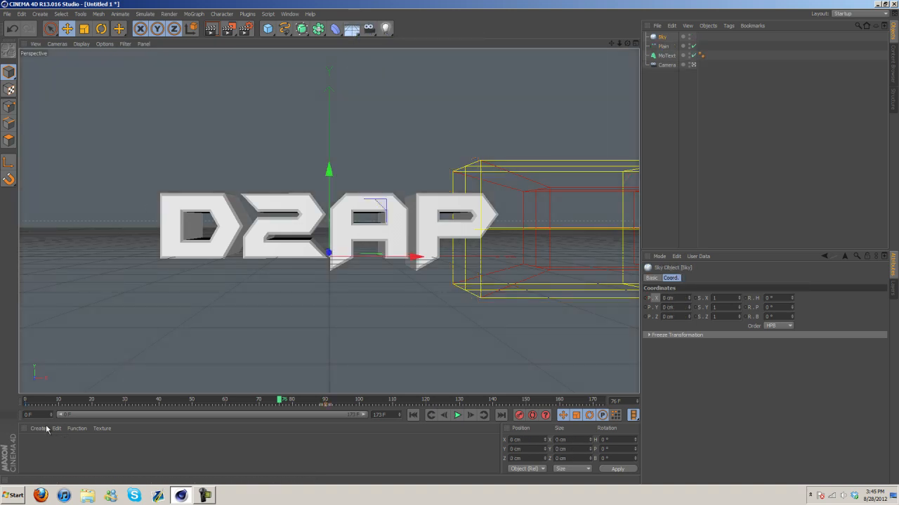
click(38, 428)
click(47, 349)
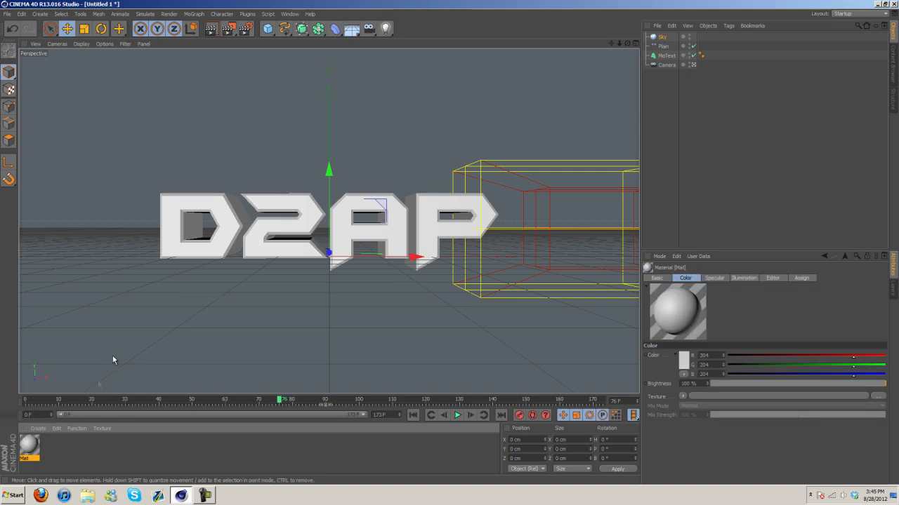
- Turn off the sky material's specular and browse to the HDRI Lights folder for its color texture
double_click(31, 444)
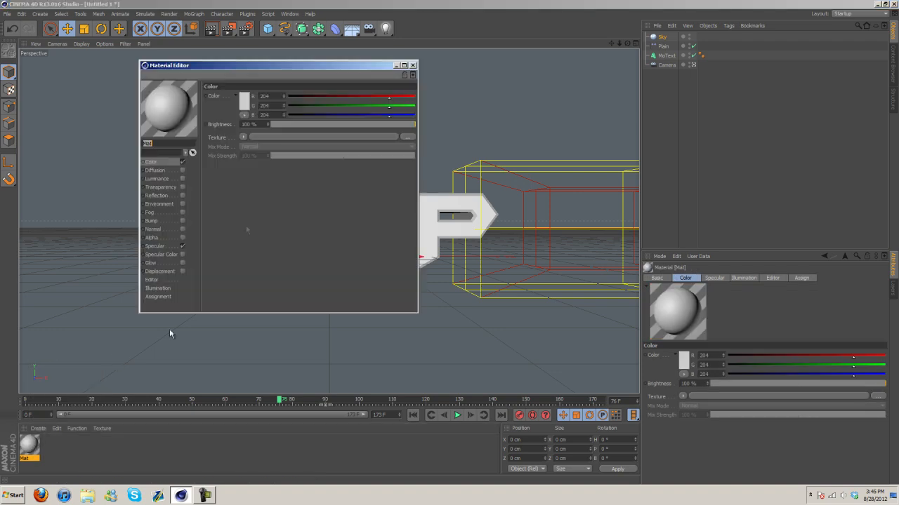
click(243, 137)
click(266, 146)
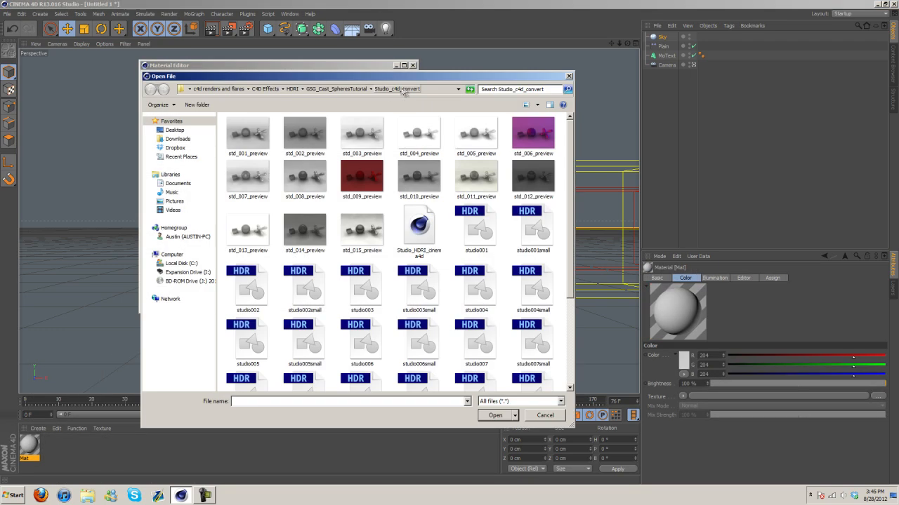
click(292, 90)
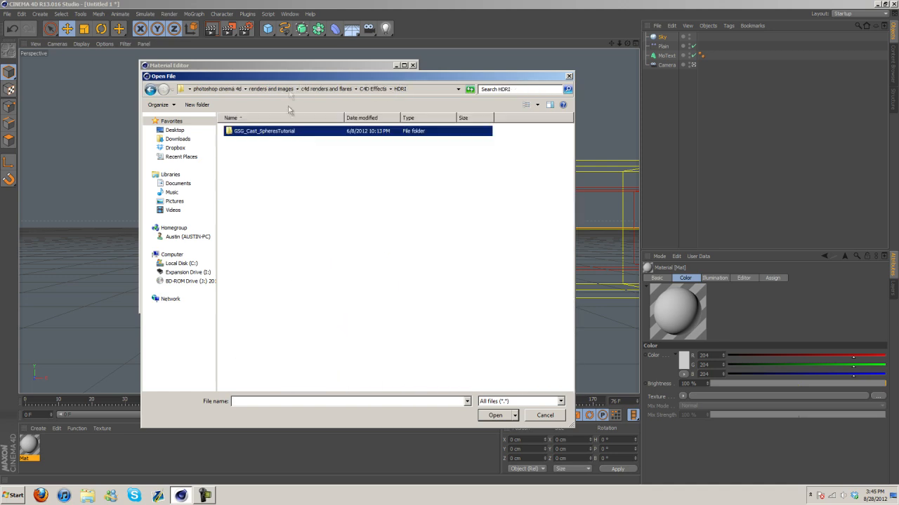
double_click(250, 131)
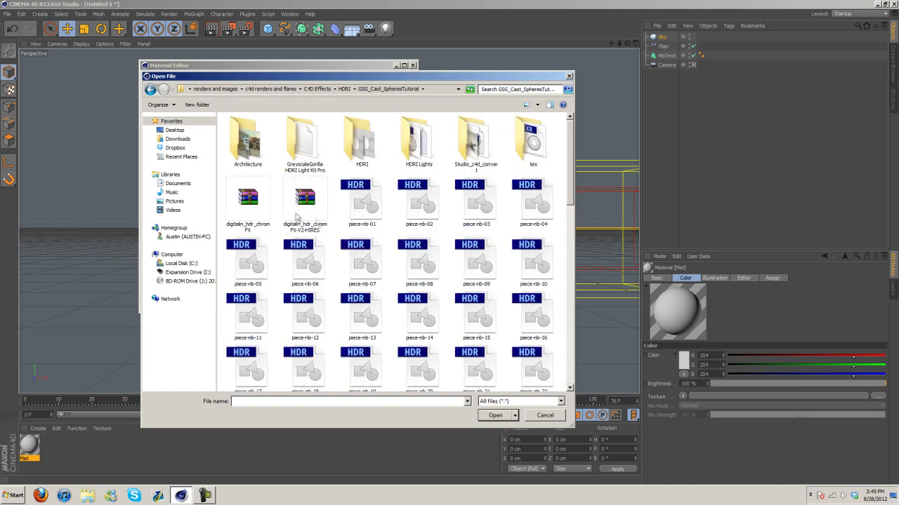
double_click(468, 140)
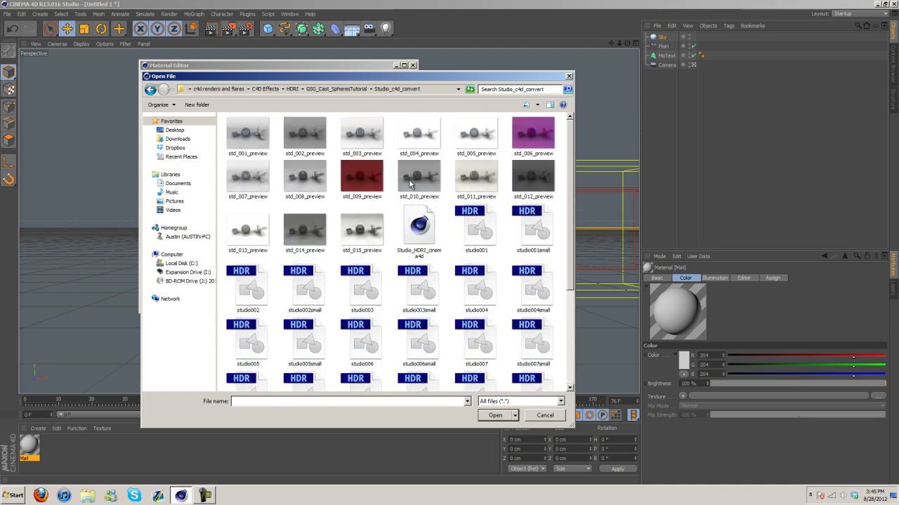
click(150, 89)
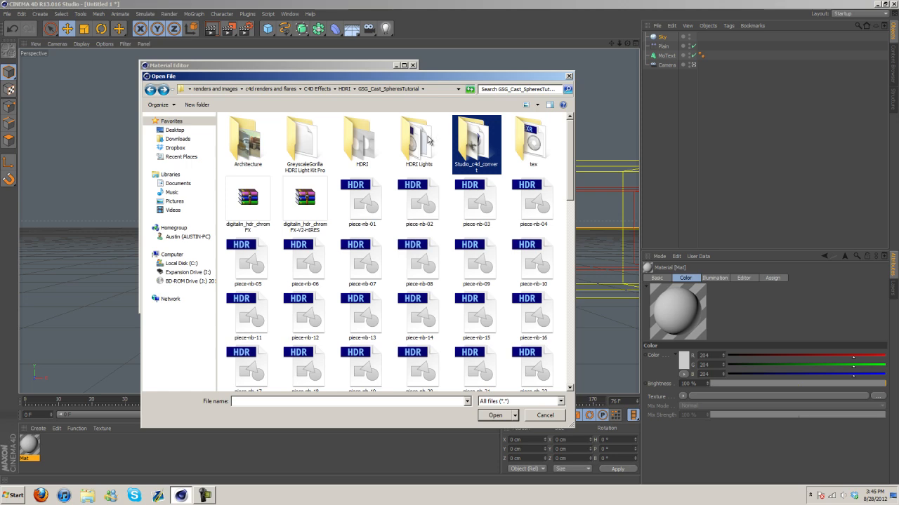
double_click(418, 140)
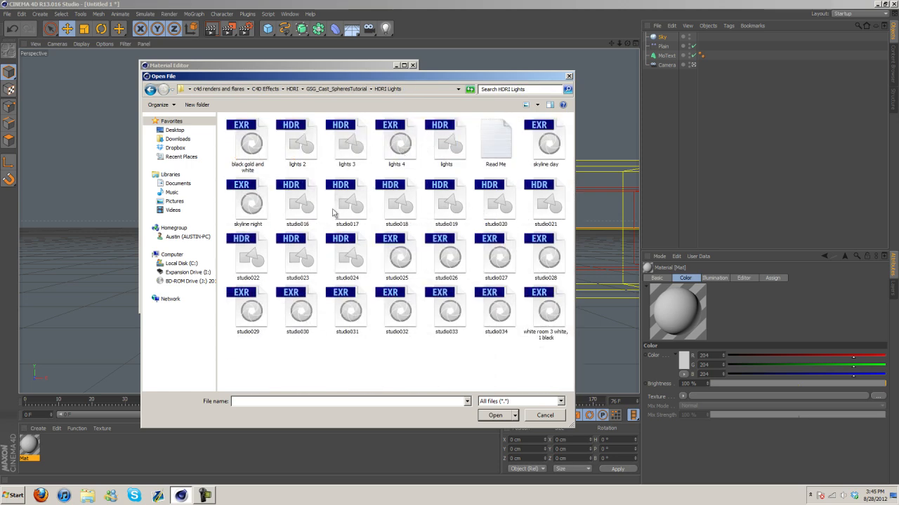
- Load studio029 as the material's color texture and assign the material to the Sky object
click(261, 312)
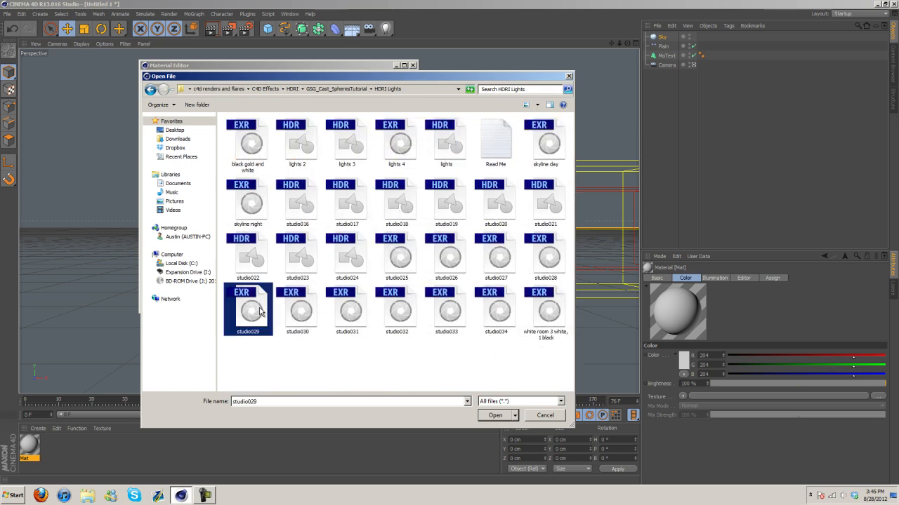
click(495, 416)
click(498, 274)
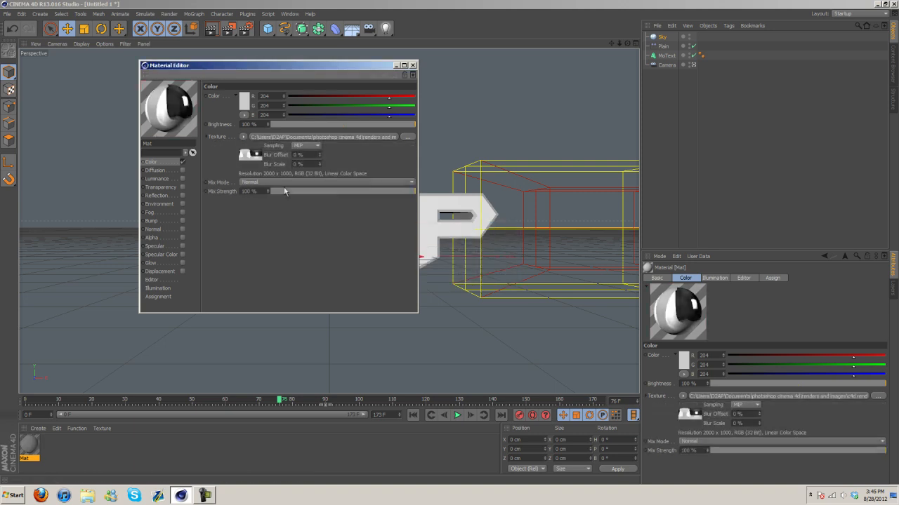
drag(646, 40, 660, 37)
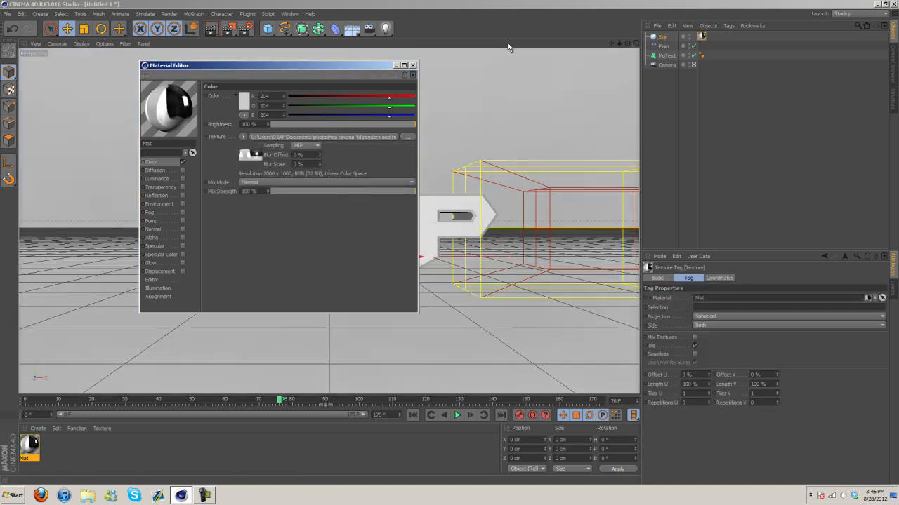
click(413, 65)
- Create a second material with specular off and a dark grey color of RGB 62, 62, 62
click(38, 428)
click(54, 349)
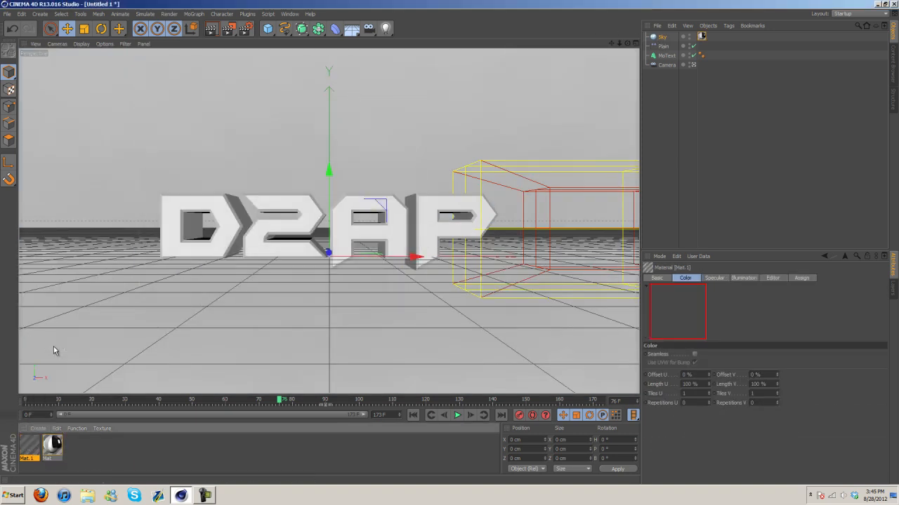
double_click(29, 445)
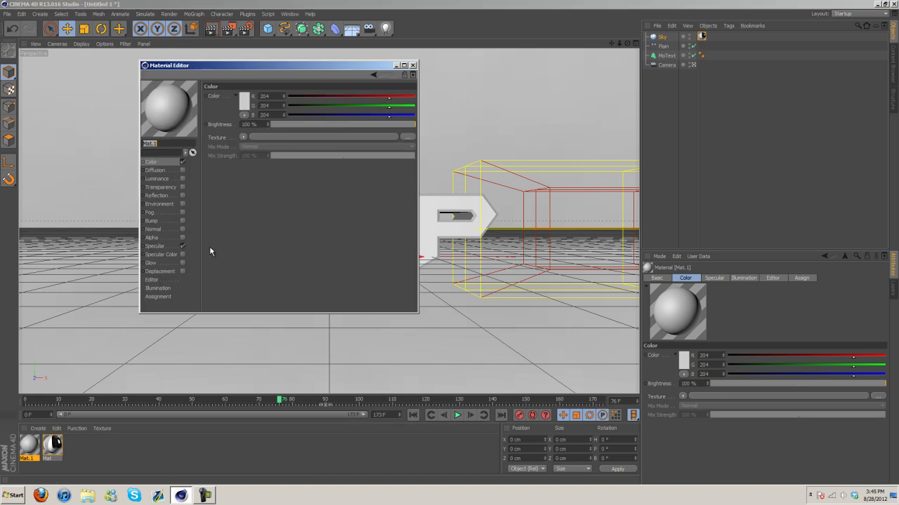
click(182, 246)
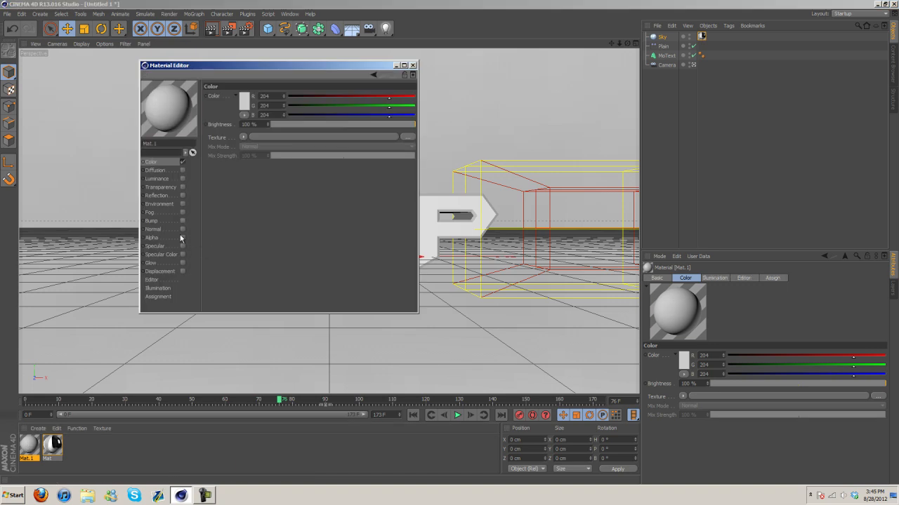
click(243, 99)
drag(210, 100, 163, 100)
click(216, 140)
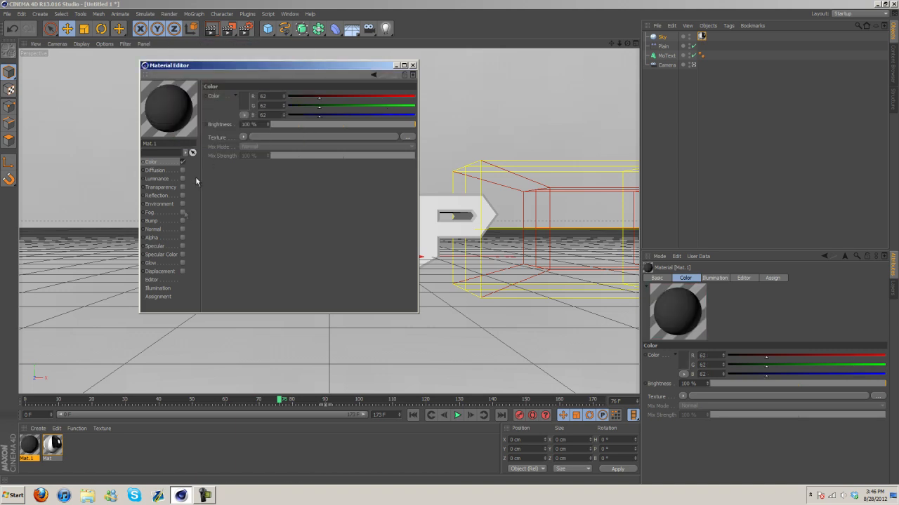
- Give the dark material 10 % reflection brightness with a Fresnel texture at 16 % mix strength, and assign it to the MoText
click(183, 196)
click(283, 124)
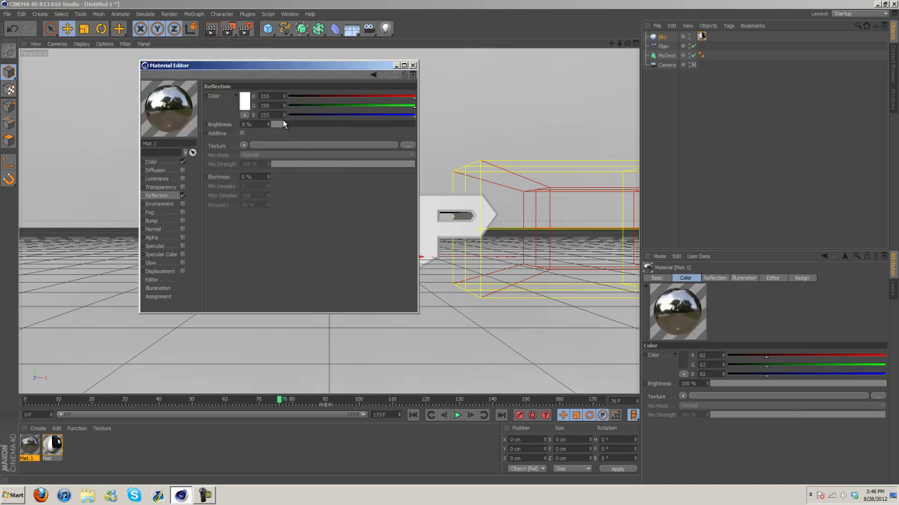
click(269, 126)
click(269, 127)
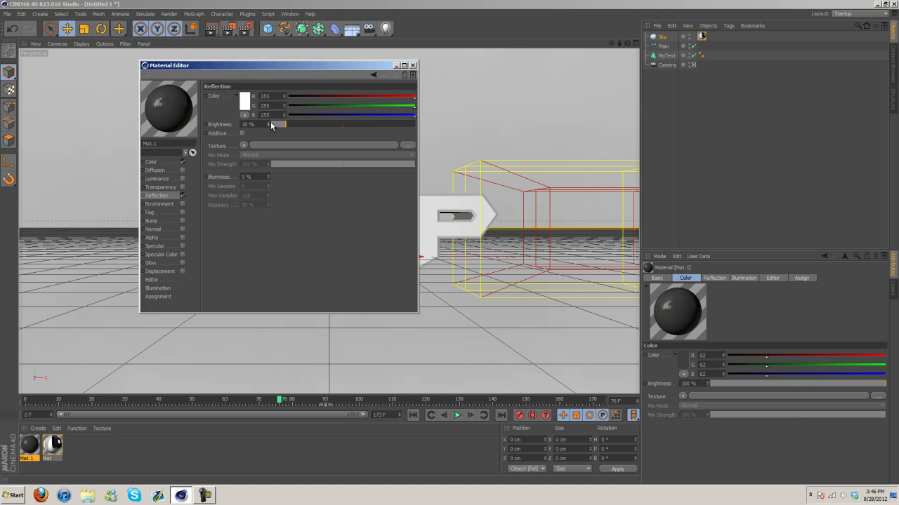
click(245, 145)
click(261, 252)
drag(339, 191, 291, 192)
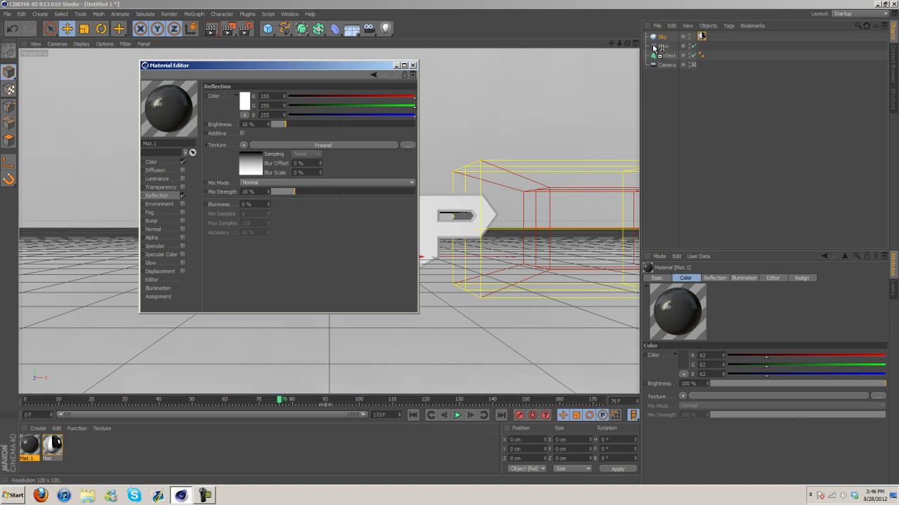
drag(663, 61, 664, 56)
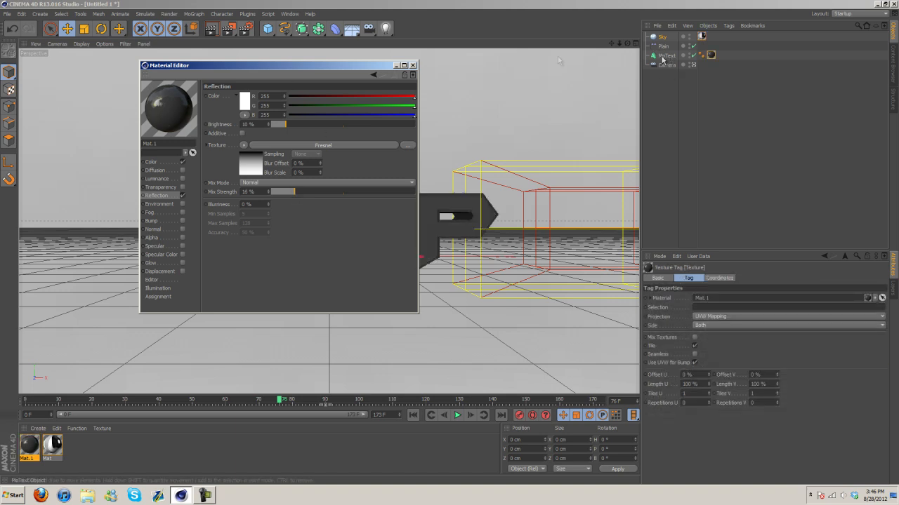
click(412, 64)
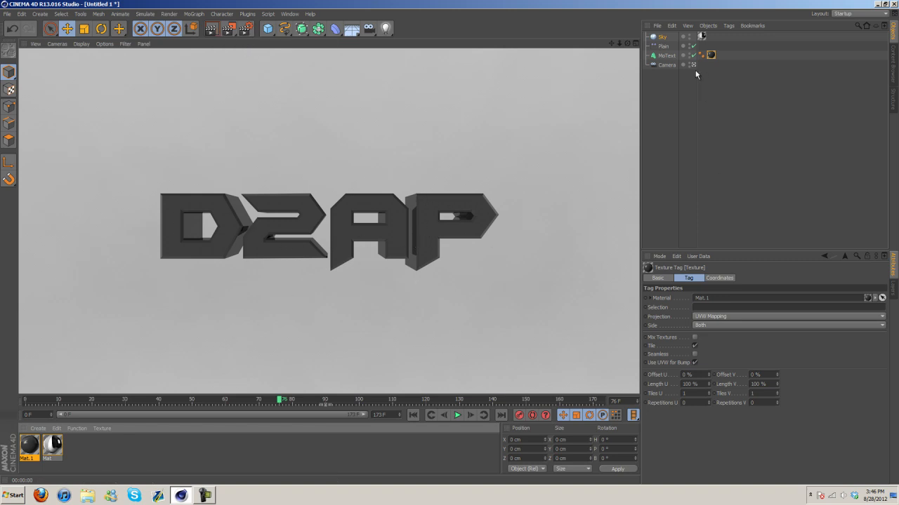
- Add a Compositing tag to the Sky object
right_click(665, 39)
mouse_move(704, 44)
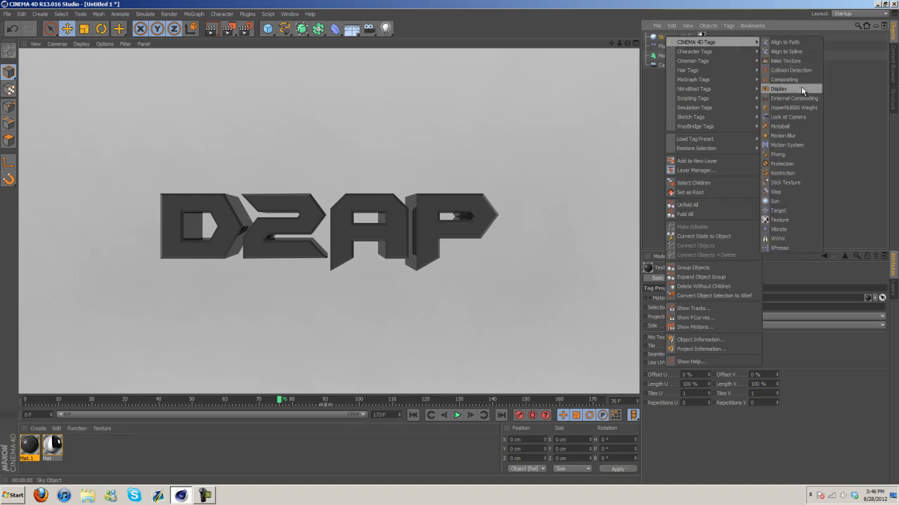
click(784, 79)
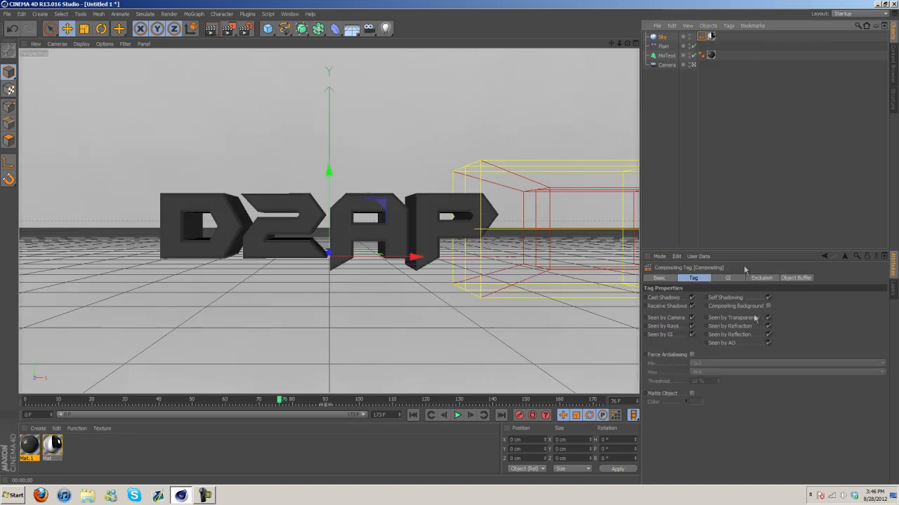
- Turn off Seen by Camera in the Sky's Compositing tag and add a Protection tag to the Camera object
click(692, 318)
click(665, 65)
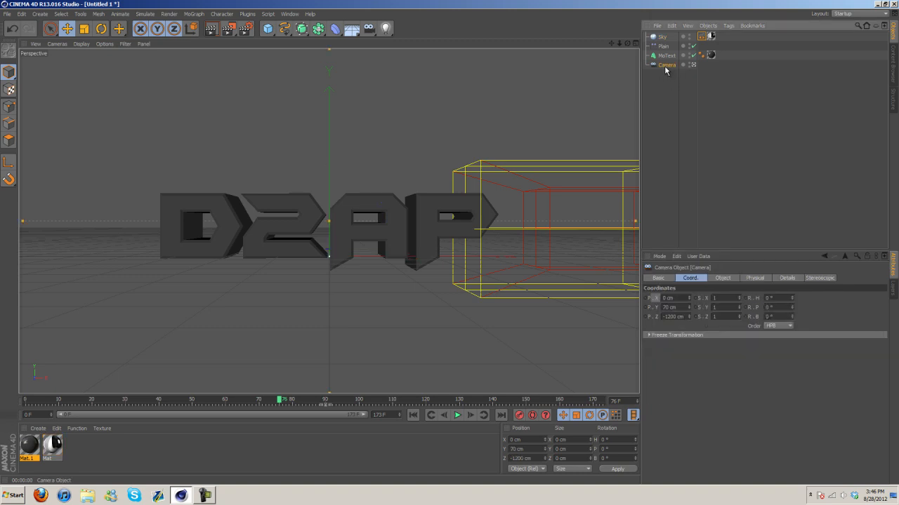
right_click(666, 65)
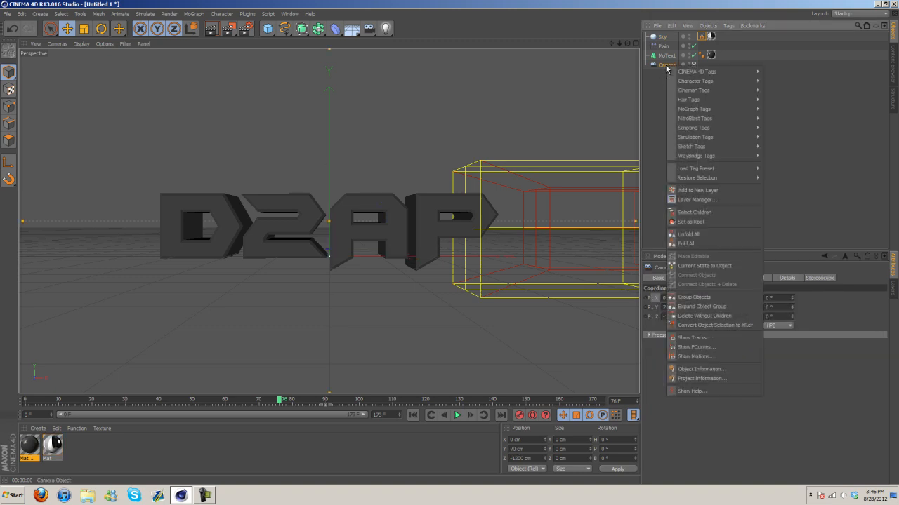
mouse_move(730, 72)
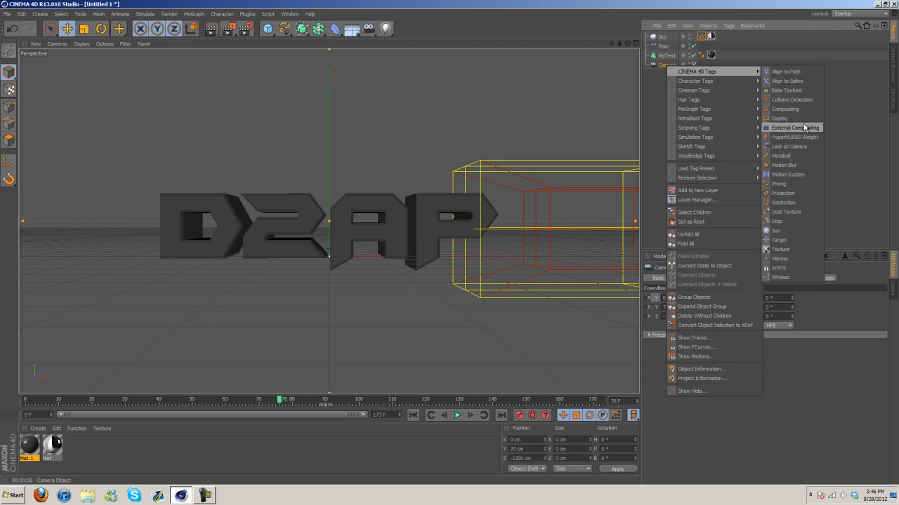
click(783, 194)
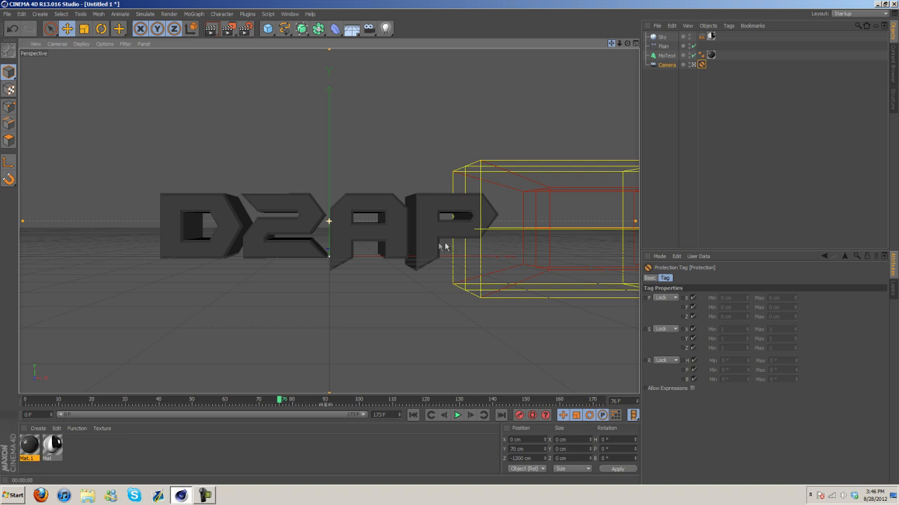
click(674, 92)
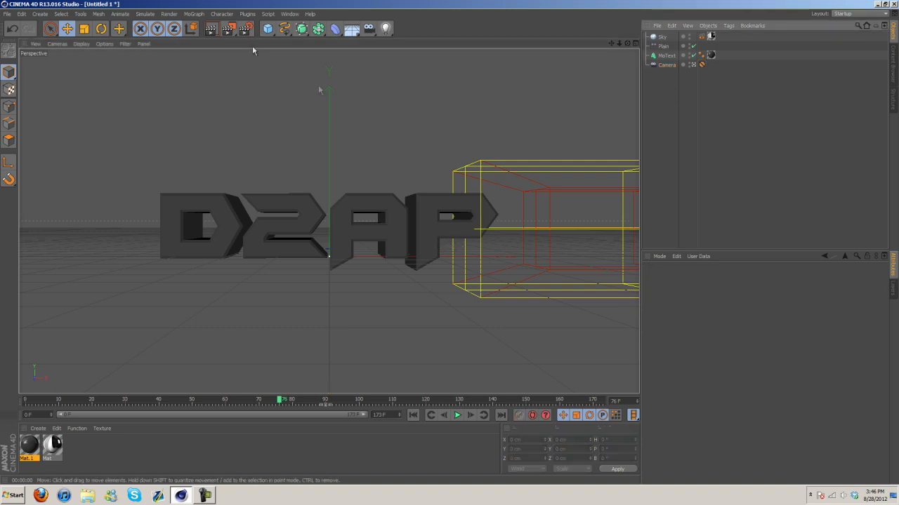
click(212, 30)
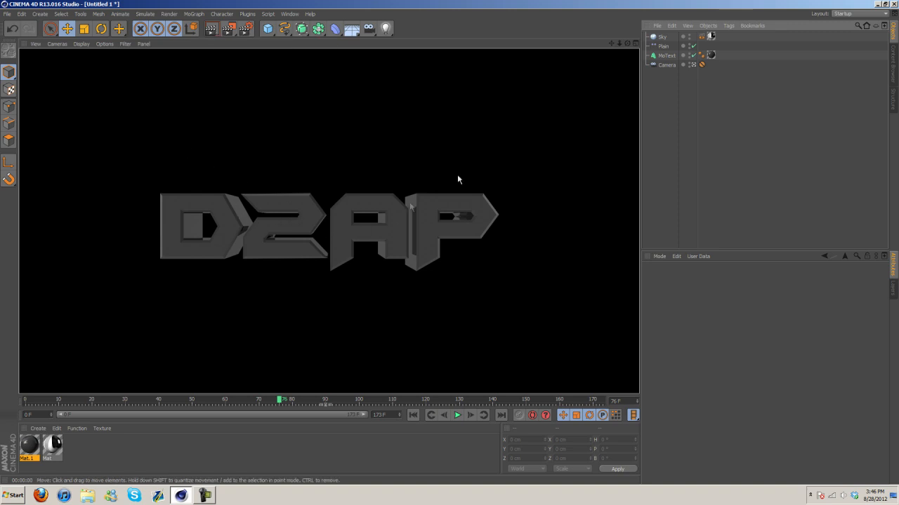
- Add a Floor object, lower it to about -38 cm in Y beneath the text, and preview the render
click(356, 33)
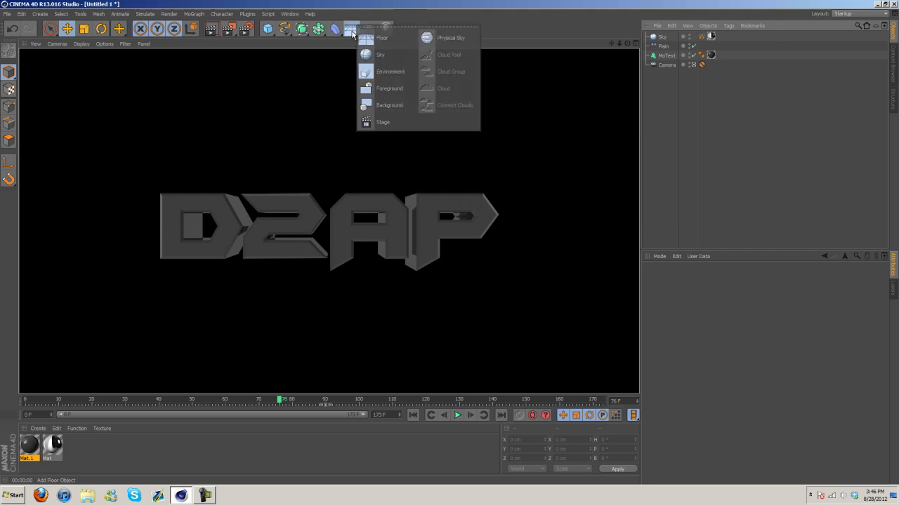
click(365, 37)
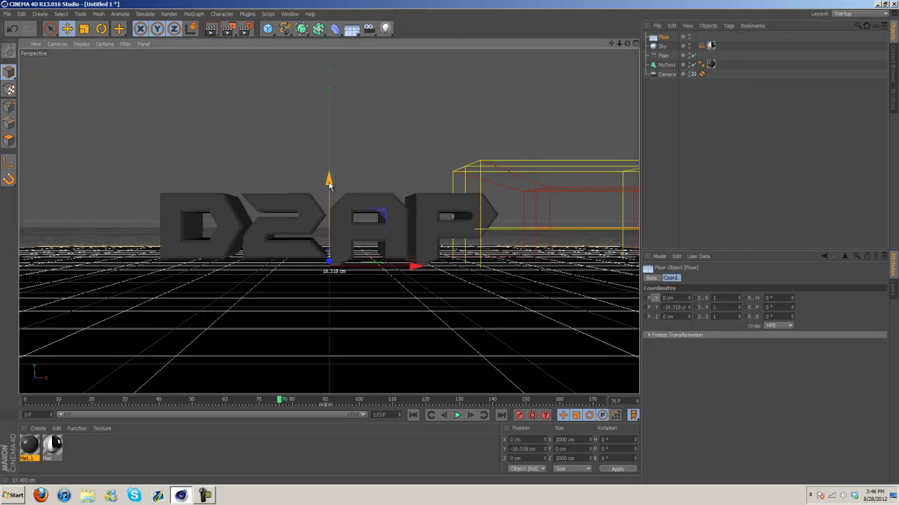
drag(329, 189, 329, 197)
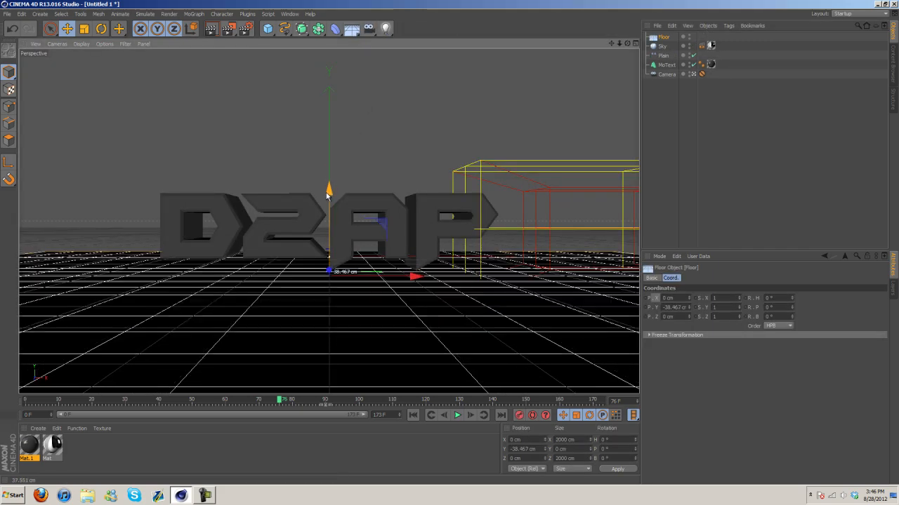
click(212, 28)
- Create a third material with default settings, assign it to the Floor, and preview the render
click(38, 428)
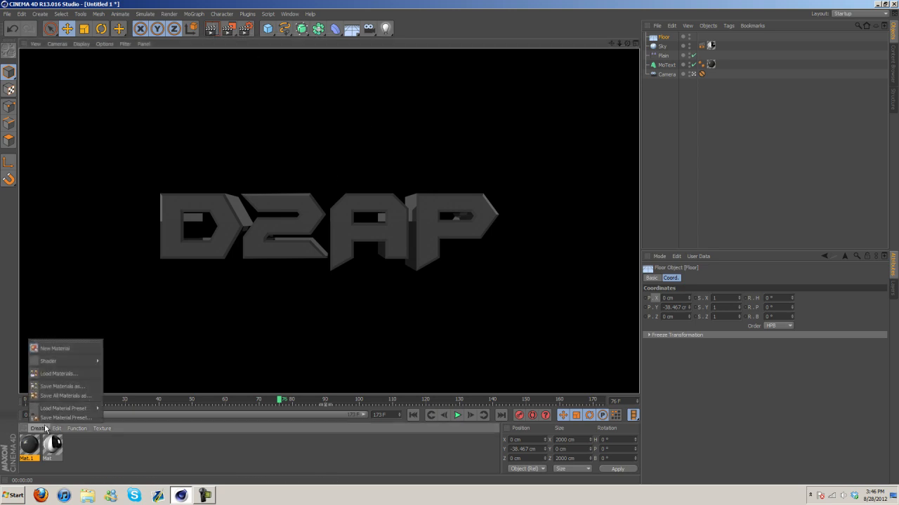
click(59, 353)
double_click(29, 444)
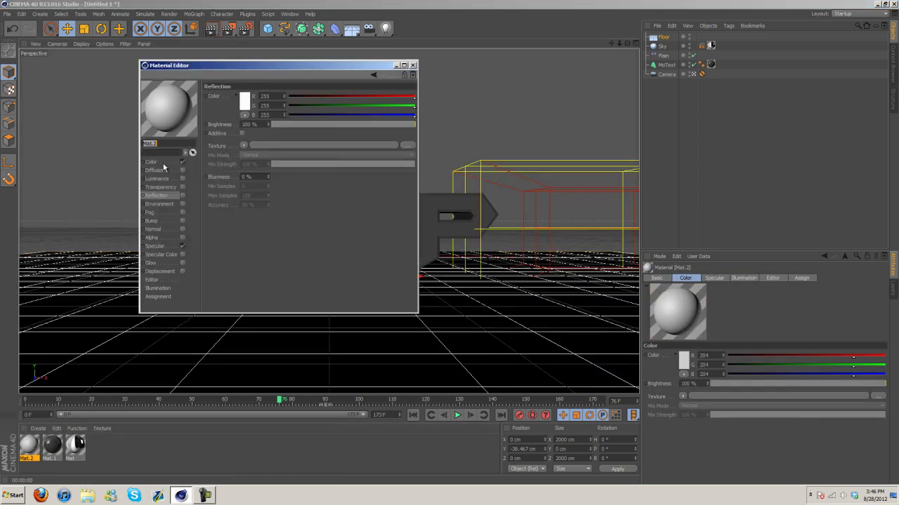
drag(91, 312, 92, 313)
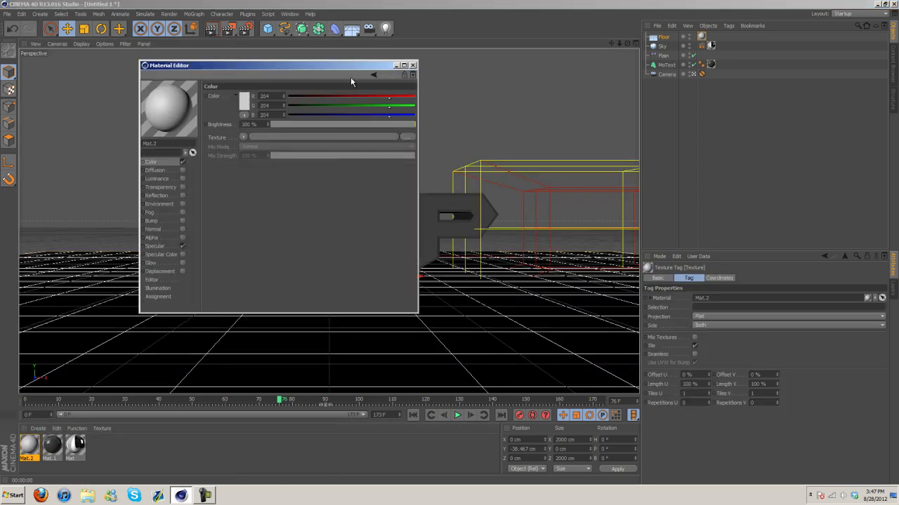
click(412, 65)
click(211, 29)
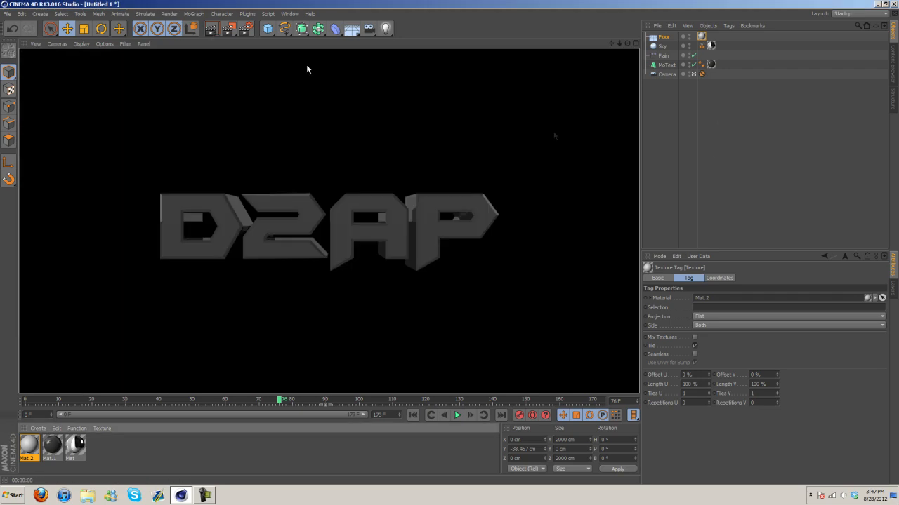
- Leave the camera view and place the Floor below the Camera at the end of the object hierarchy
click(694, 74)
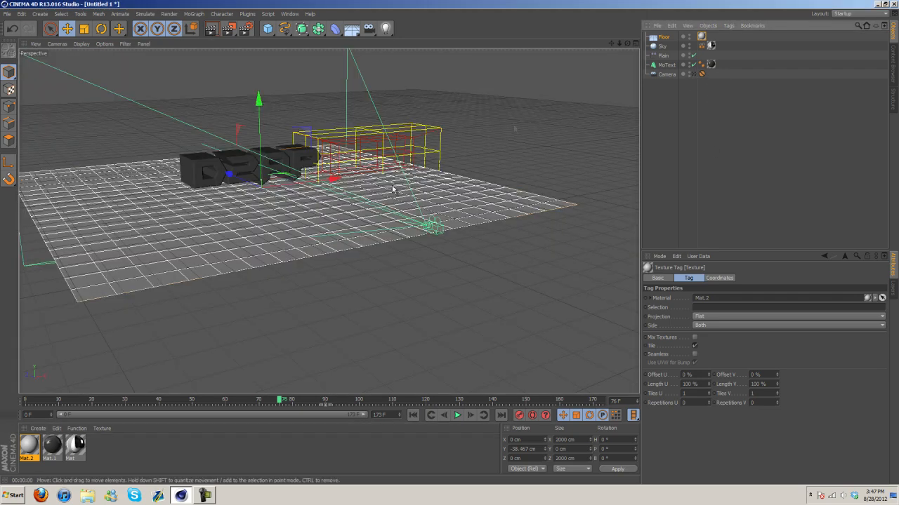
drag(613, 45, 693, 123)
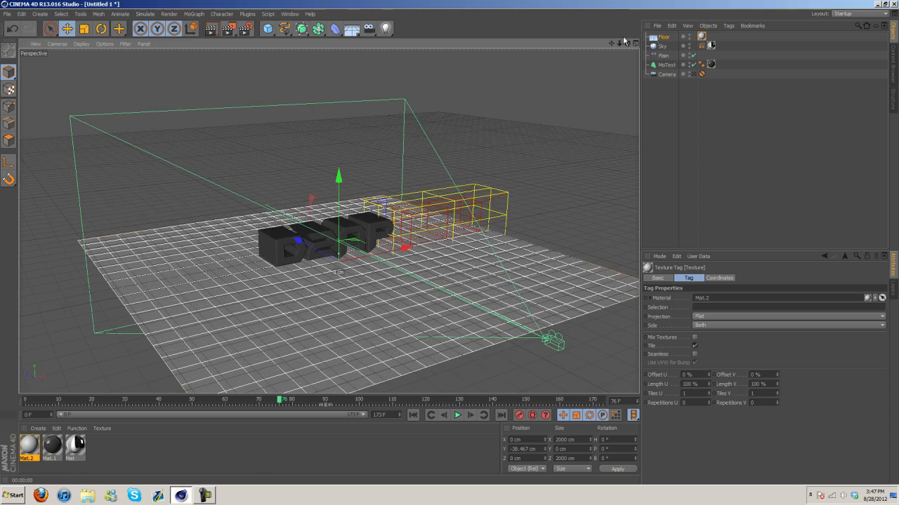
drag(661, 38, 663, 97)
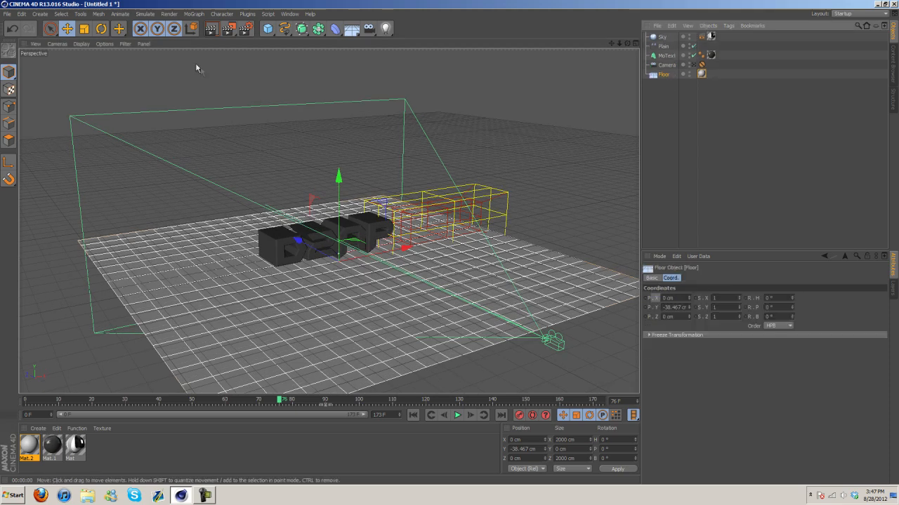
- Enable Global Illumination in the render settings and preview the render through the scene camera
click(245, 29)
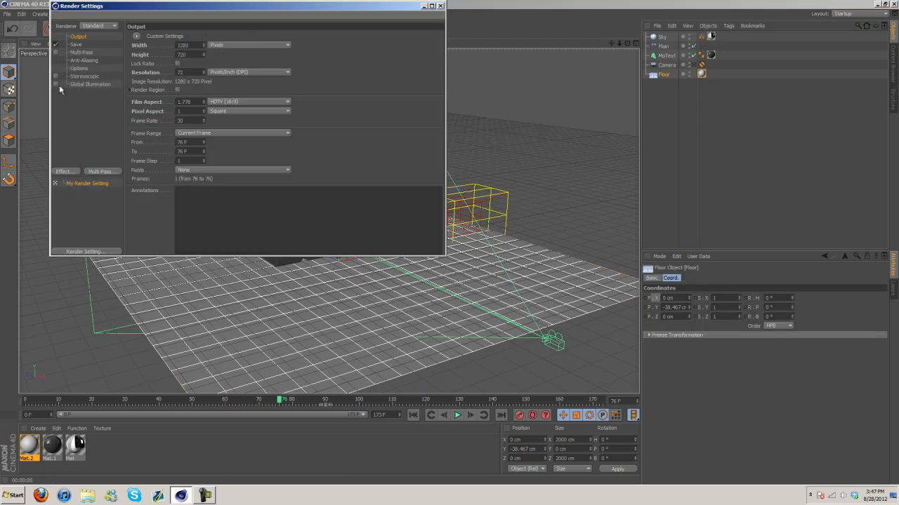
click(440, 7)
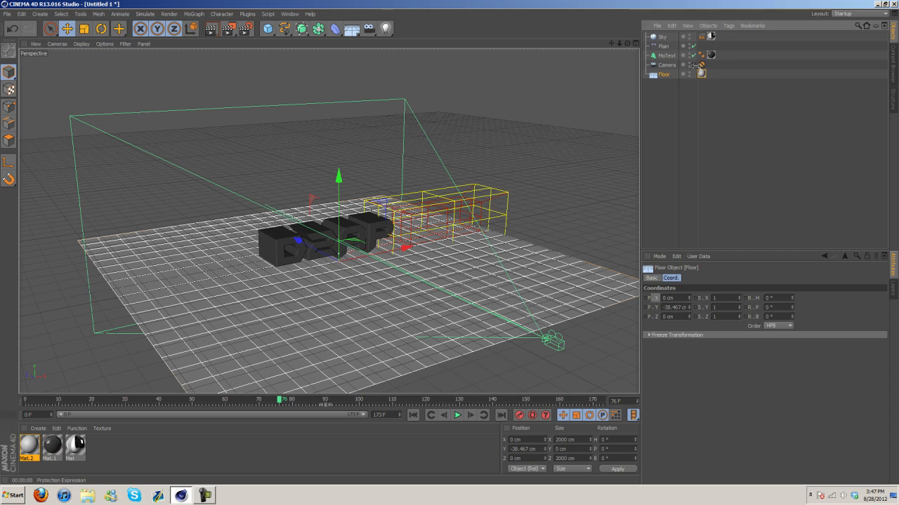
click(212, 29)
click(212, 29)
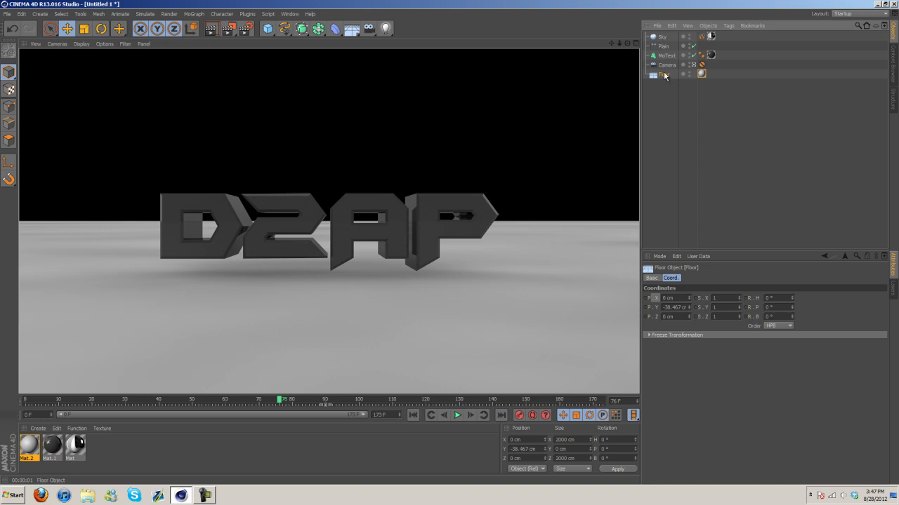
- Delete the Floor and load the Soft Box preset from the Lights and Soft boxes folder of the D2AP SCENE &LIGHT KIT V2 library
key(Delete)
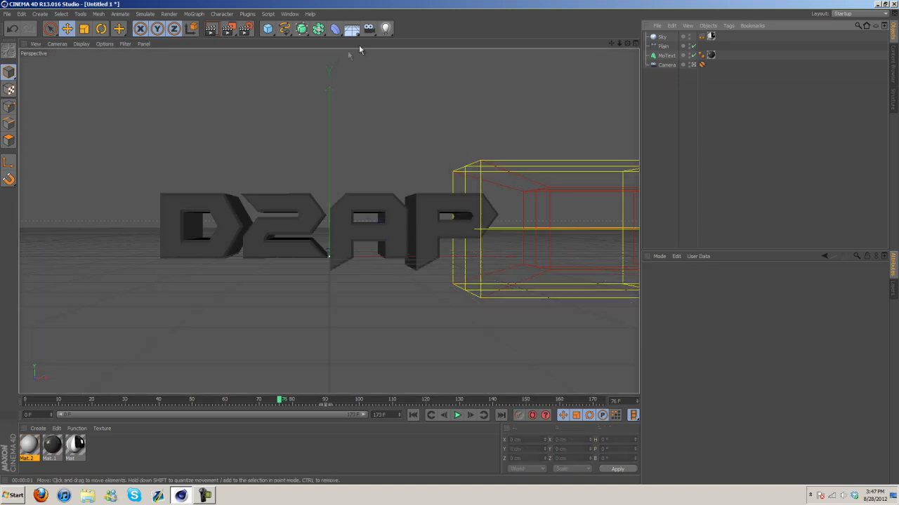
click(893, 70)
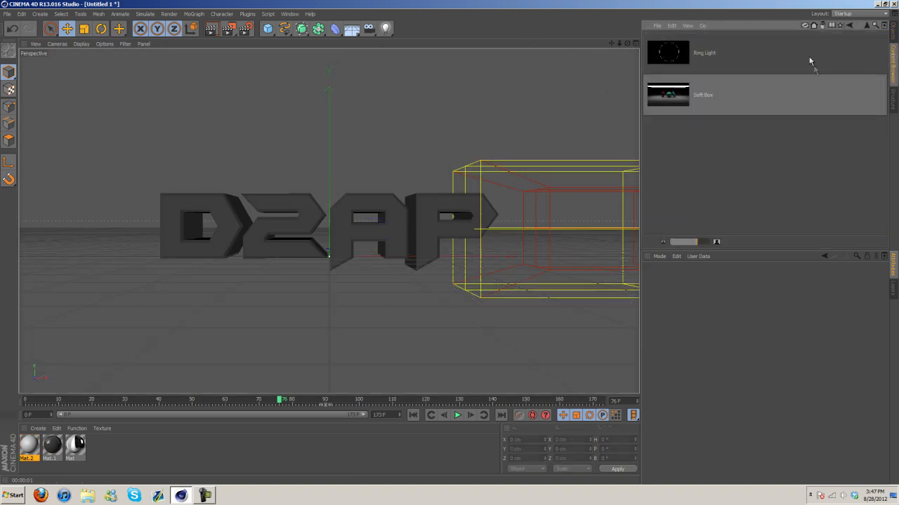
click(849, 26)
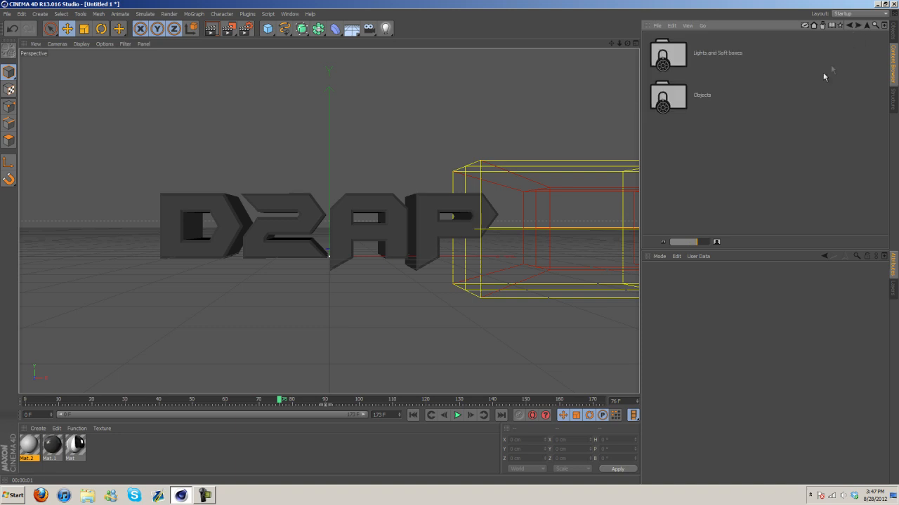
click(866, 26)
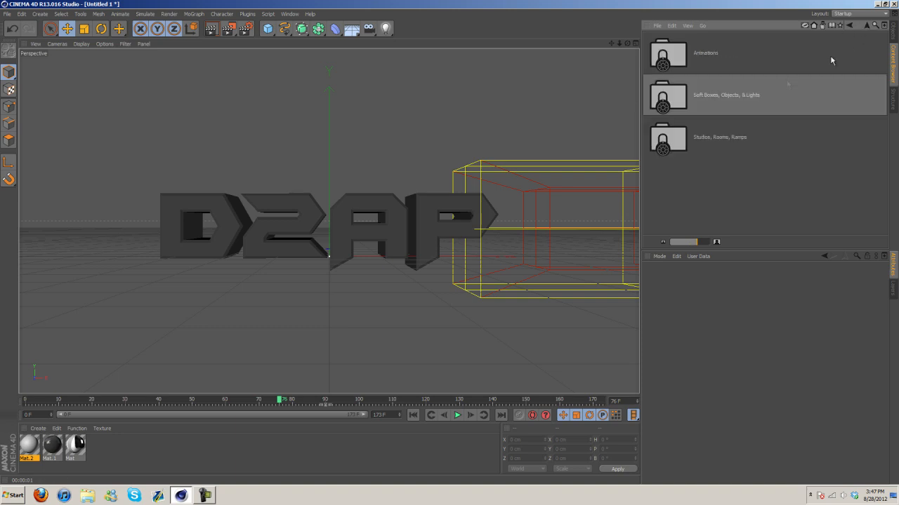
click(866, 26)
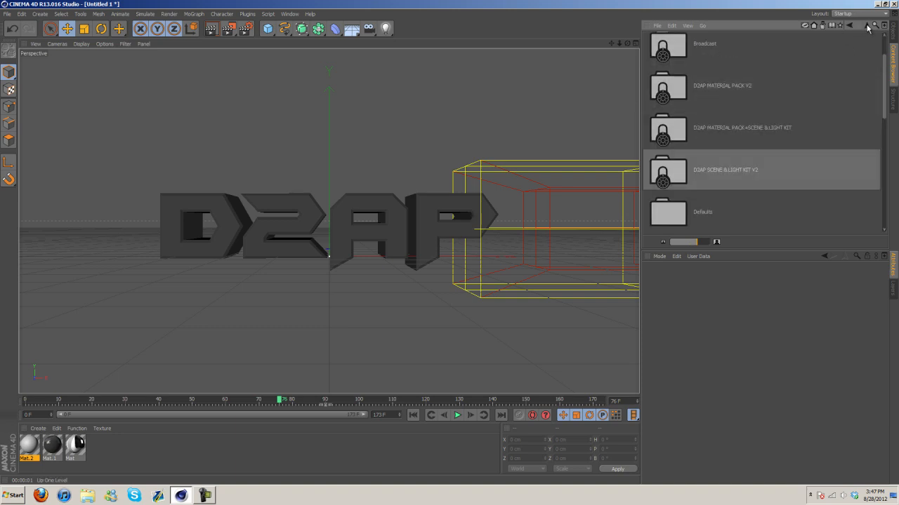
double_click(740, 175)
double_click(734, 99)
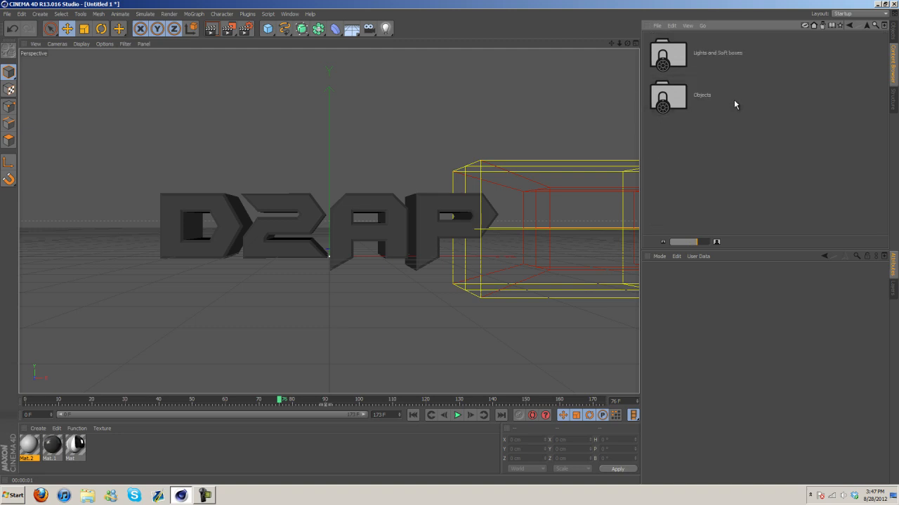
double_click(729, 52)
click(681, 98)
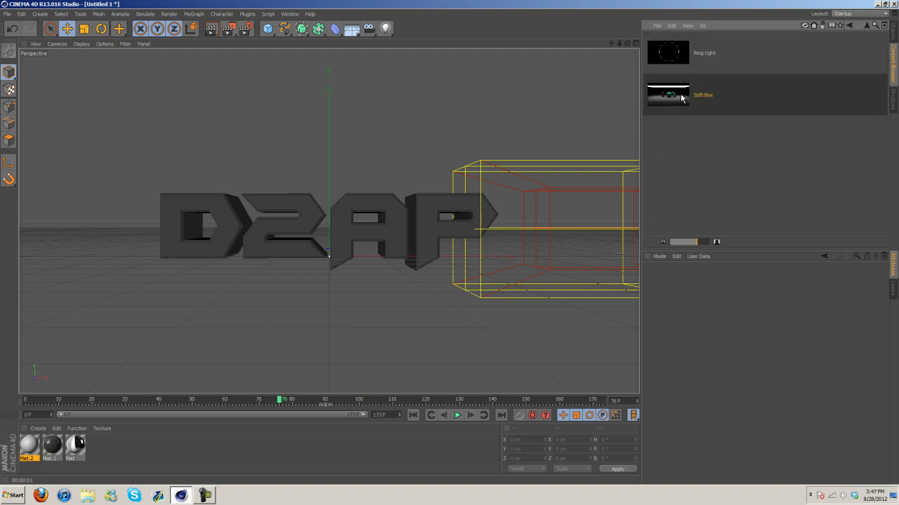
click(894, 34)
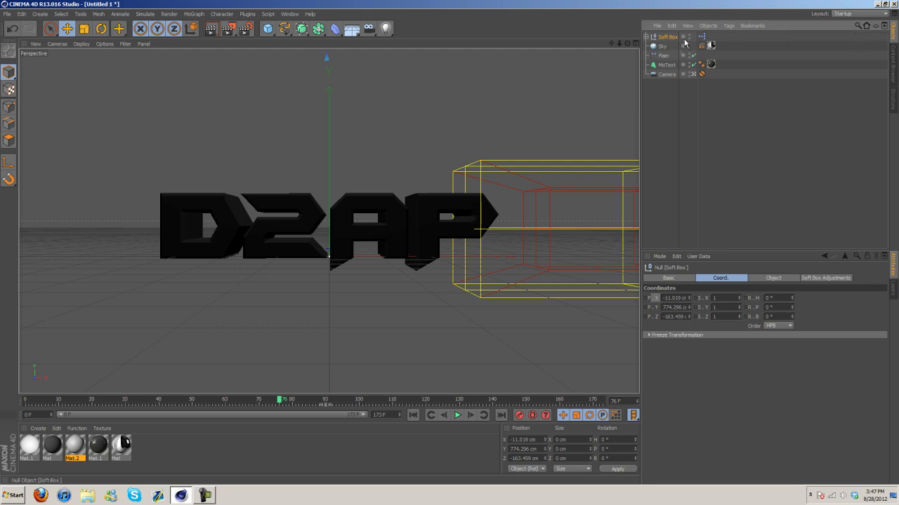
click(694, 73)
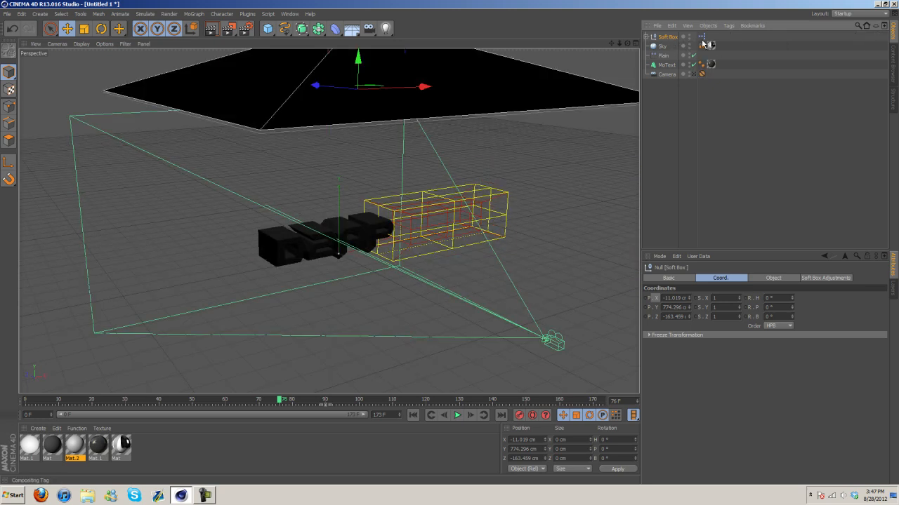
double_click(701, 36)
drag(365, 321, 359, 304)
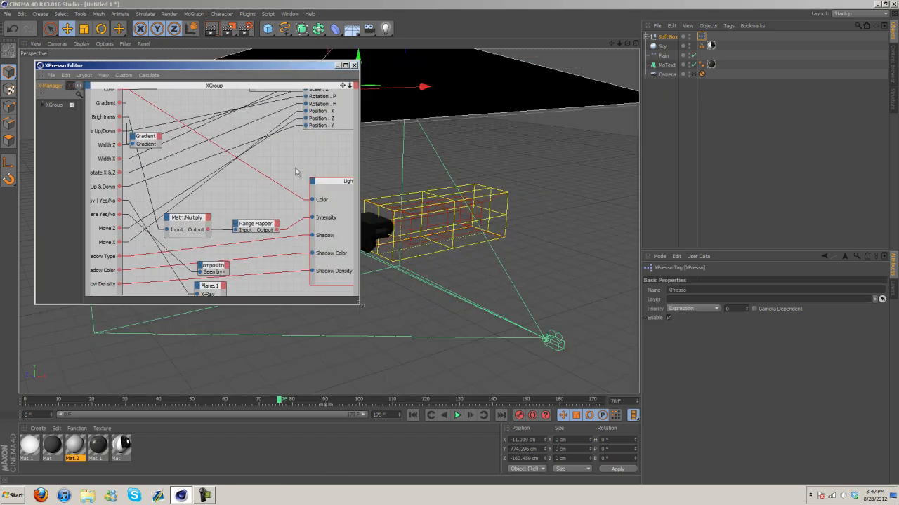
click(336, 65)
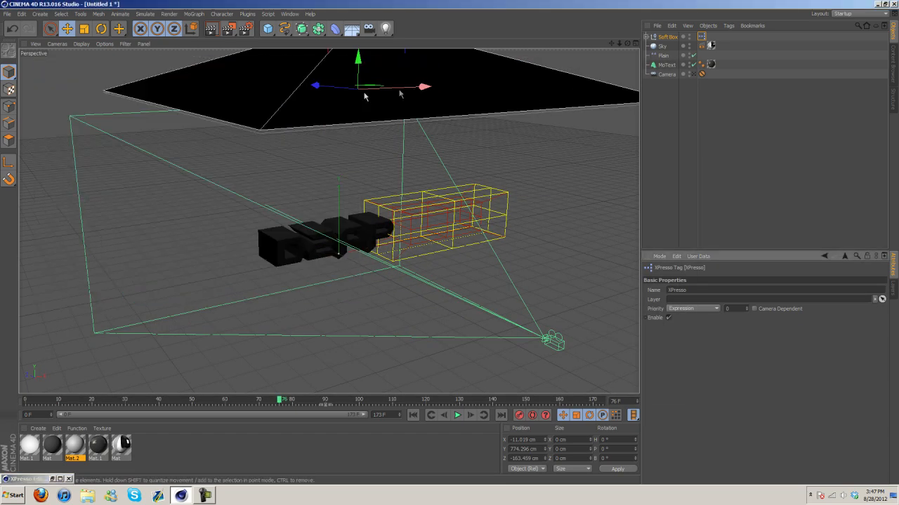
- Move the Soft Box along X to about -1270 cm and rotate its bank to about -36° toward the text
drag(422, 87, 116, 119)
click(100, 28)
drag(65, 69, 48, 63)
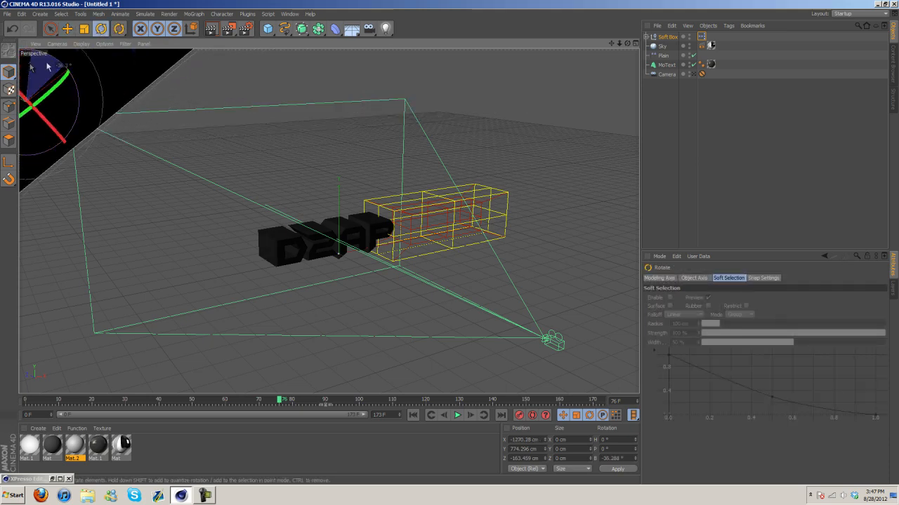
- Set the Soft Box's light color to a pale orange in its Soft Box Adjustments
click(666, 38)
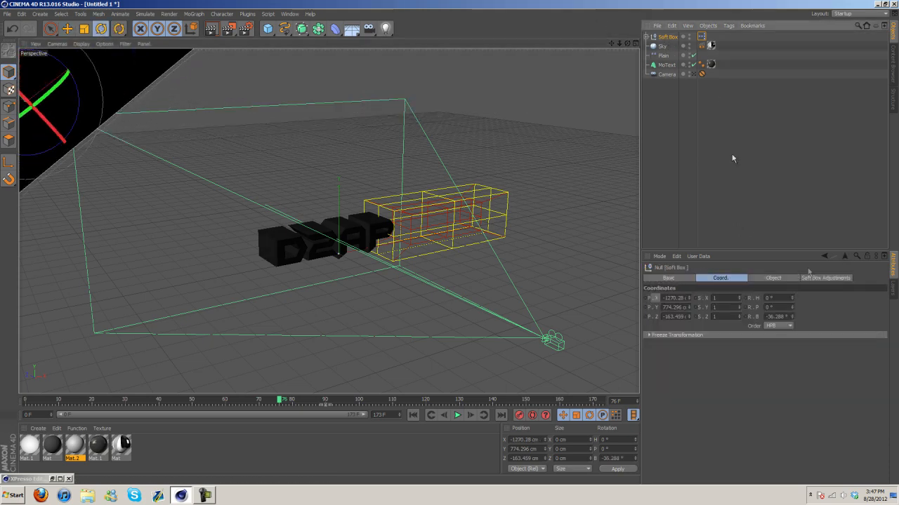
click(820, 279)
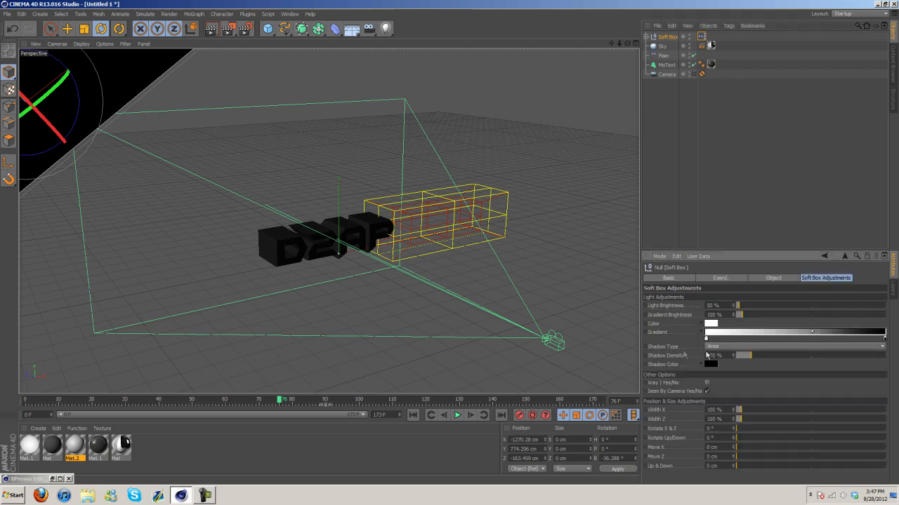
click(714, 325)
drag(692, 292, 699, 294)
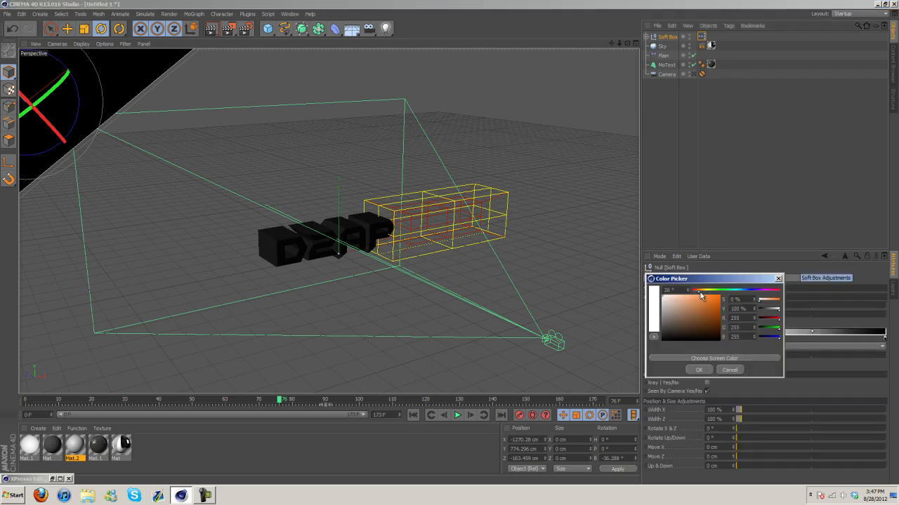
click(679, 295)
click(699, 370)
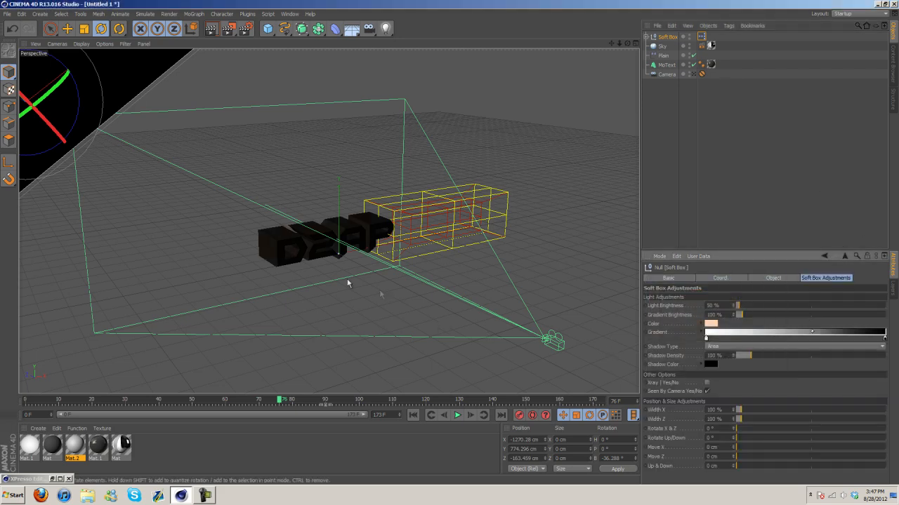
- Move the Soft Box along Z to about 848 cm so it stands farther back from the text
drag(627, 44, 609, 49)
alt+middle_drag(439, 229, 449, 242)
alt+right_drag(450, 242, 423, 162)
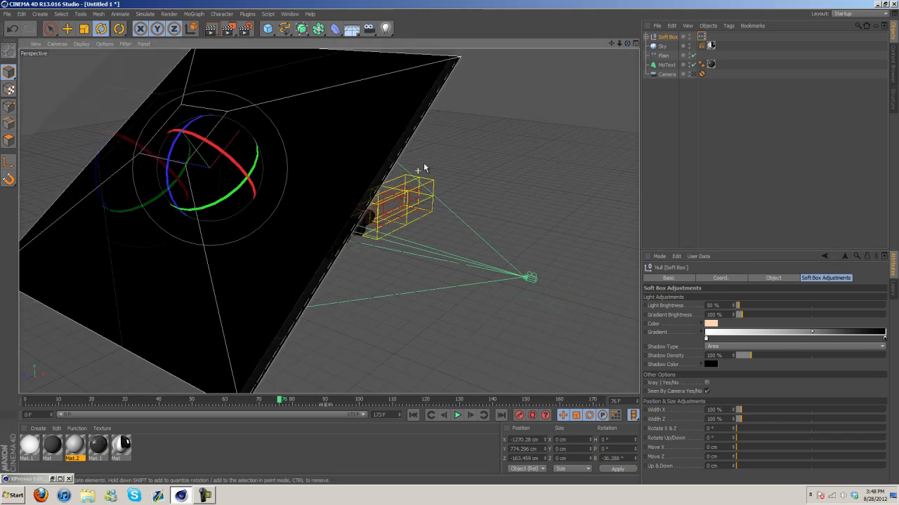
click(67, 29)
drag(210, 158, 50, 140)
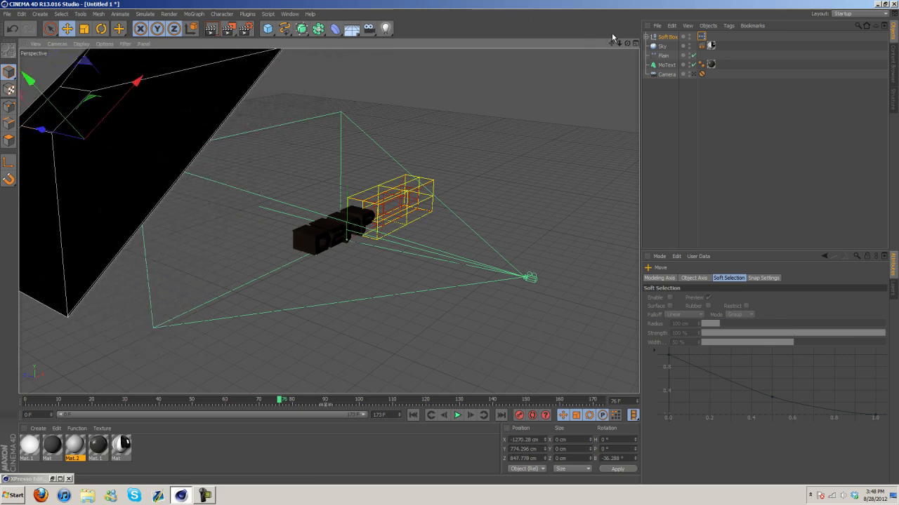
- Duplicate the Soft Box, move the copy to about X 393, Y 519, Z -1446 cm, and tilt it to about -69° bank
key(ctrl+c)
key(ctrl+v)
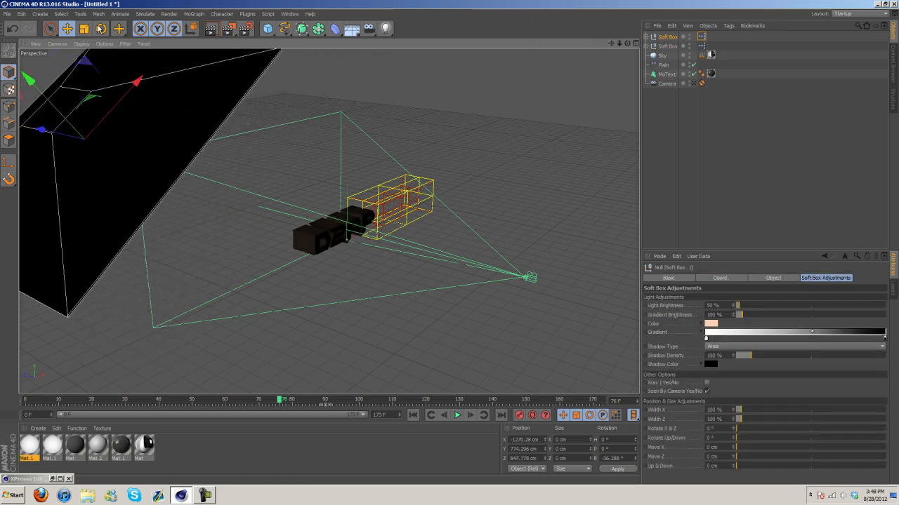
key(r)
drag(40, 121, 22, 155)
drag(77, 143, 459, 247)
key(e)
click(104, 33)
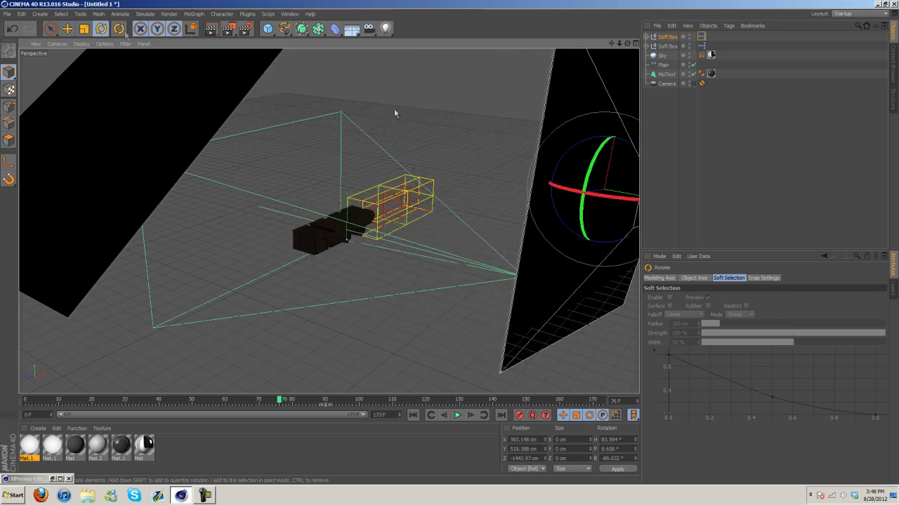
mouse_move(618, 171)
mouse_down()
mouse_move(628, 157)
mouse_move(616, 136)
mouse_move(603, 161)
mouse_up()
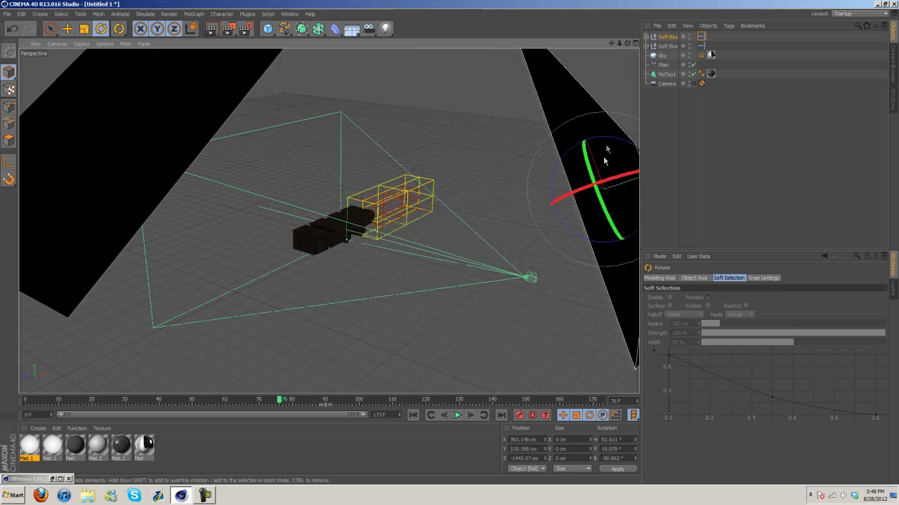
- Reposition the duplicate Soft Box to about X 955, Y 328, Z -1252 cm and rotate it to about 129°, 33°, -75°
drag(627, 44, 451, 242)
drag(198, 176, 126, 202)
key(e)
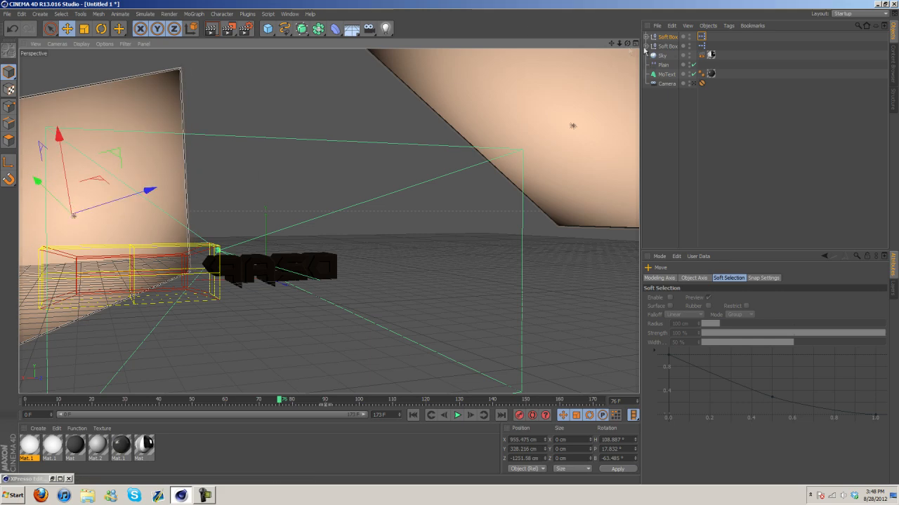
drag(629, 45, 164, 166)
click(100, 29)
mouse_move(314, 191)
mouse_down()
mouse_move(301, 178)
mouse_move(329, 185)
mouse_move(289, 198)
mouse_move(318, 207)
mouse_up()
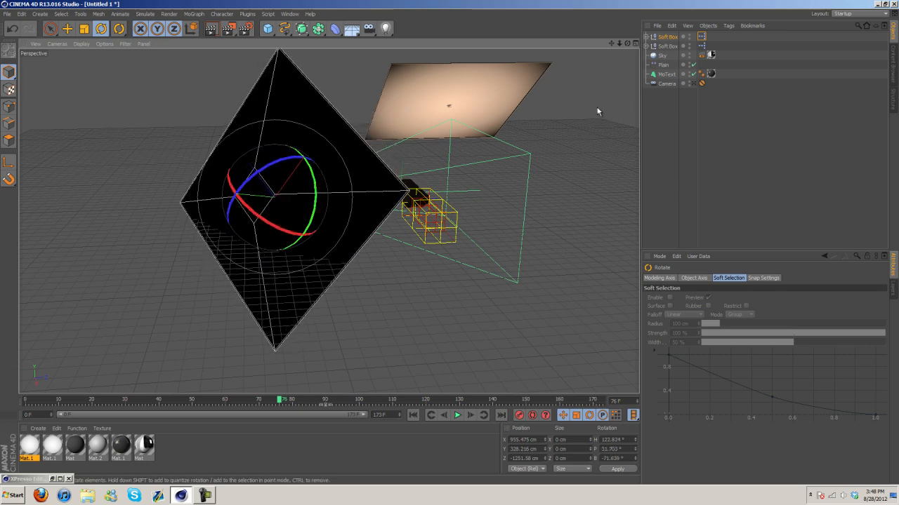
drag(302, 235, 290, 235)
- Set the duplicate Soft Box's light color to a very pale cyan (RGB 234, 255, 255) and preview the render through the scene camera
click(667, 37)
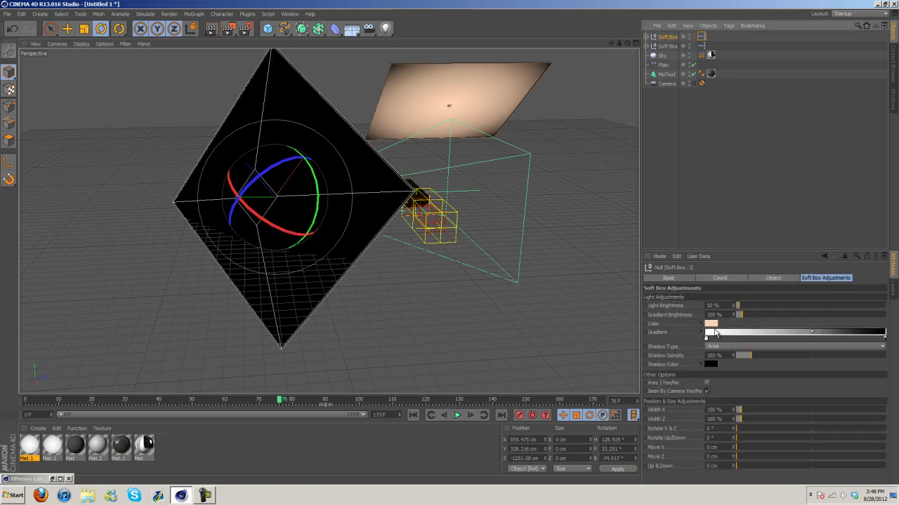
click(711, 324)
drag(699, 295, 733, 292)
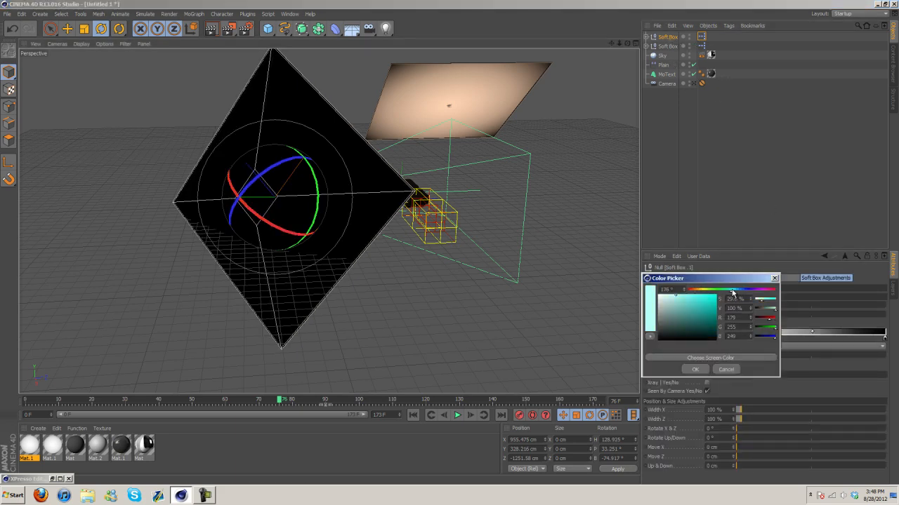
drag(667, 301, 664, 299)
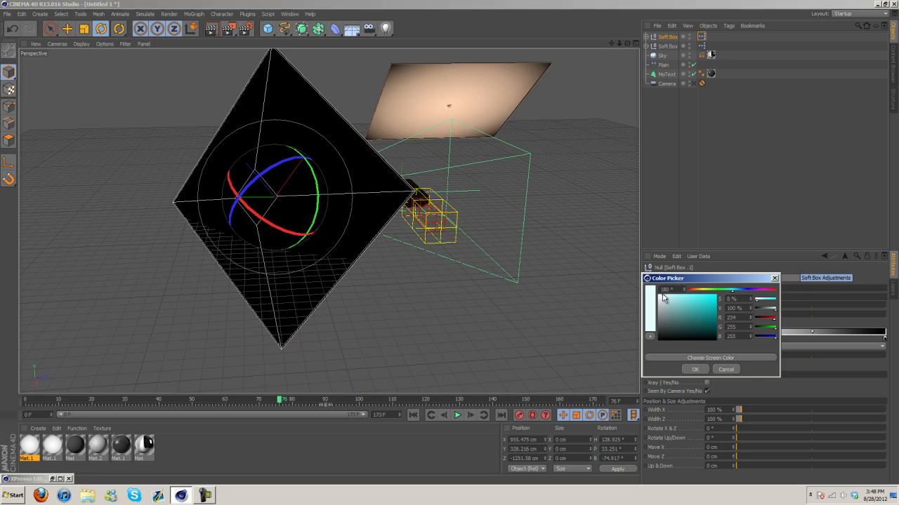
click(695, 369)
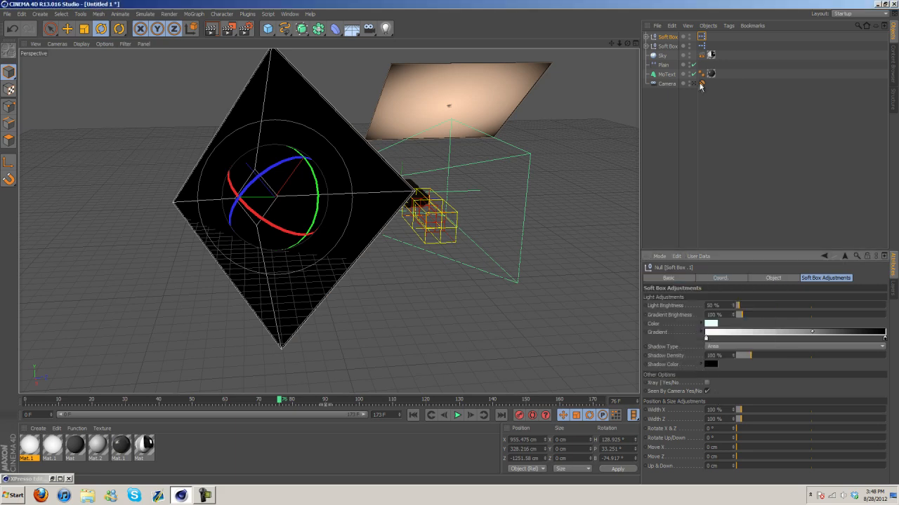
click(693, 84)
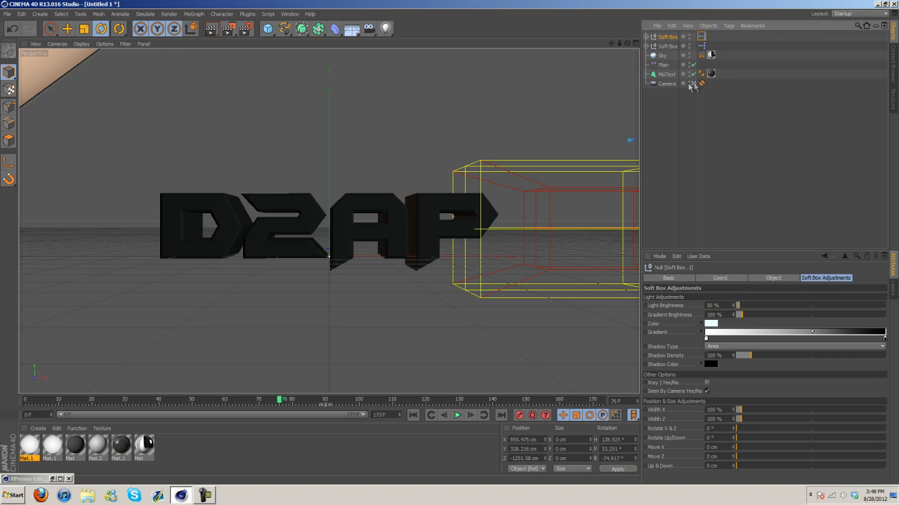
click(211, 31)
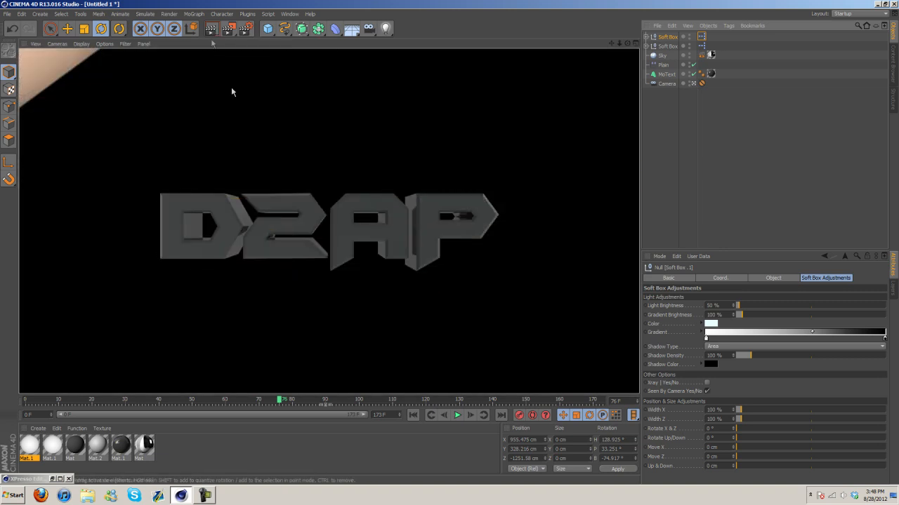
- Set the Light Brightness of both the duplicate and the original Soft Box to 60%
click(667, 38)
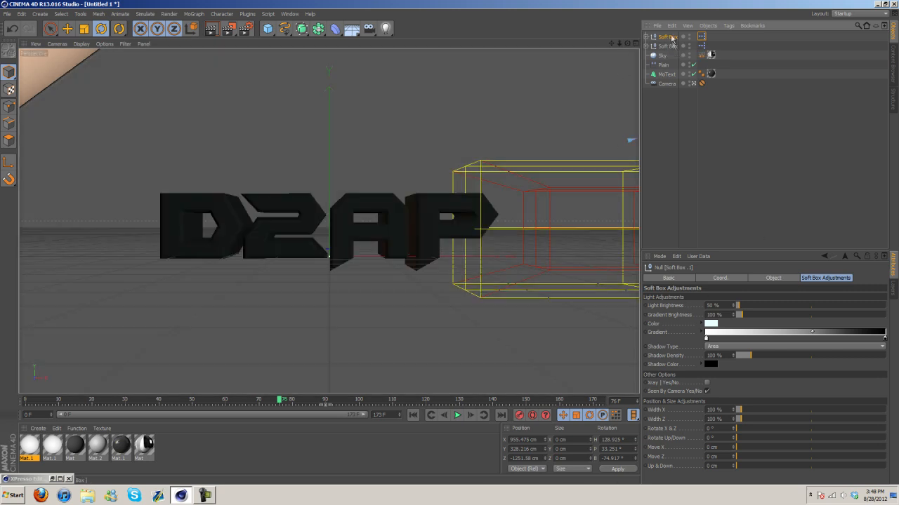
click(734, 306)
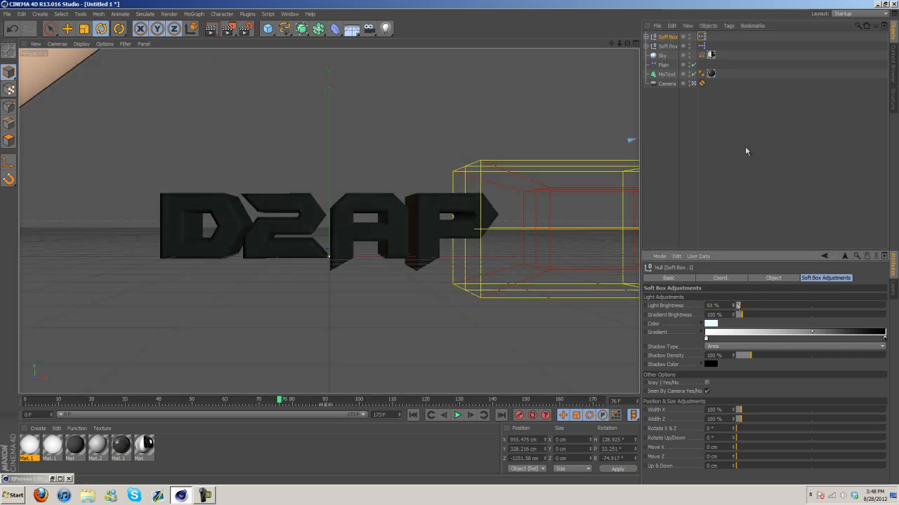
click(666, 46)
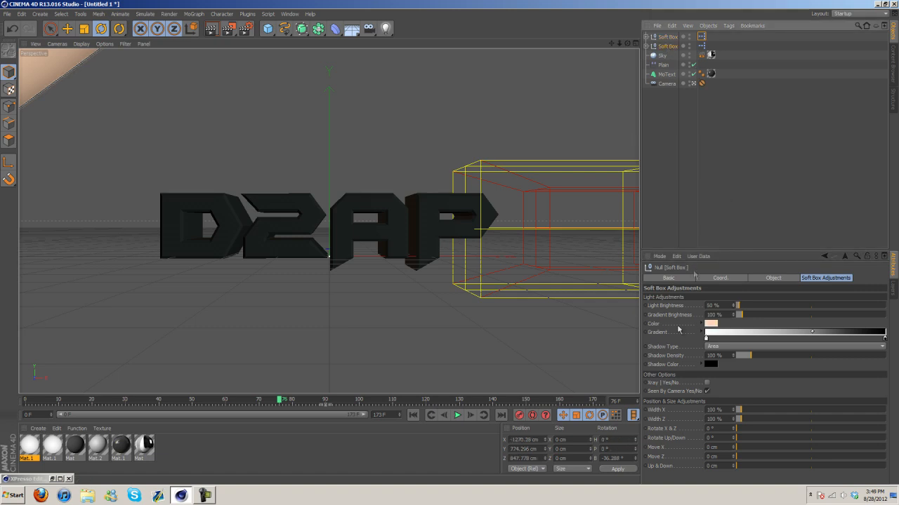
click(735, 305)
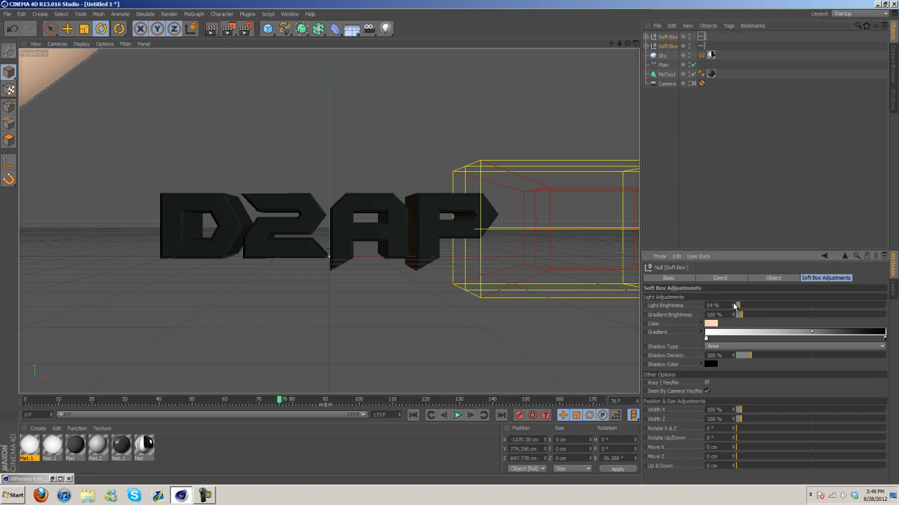
- Deepen the original Soft Box's light color to a slightly stronger peach and preview the render
click(714, 325)
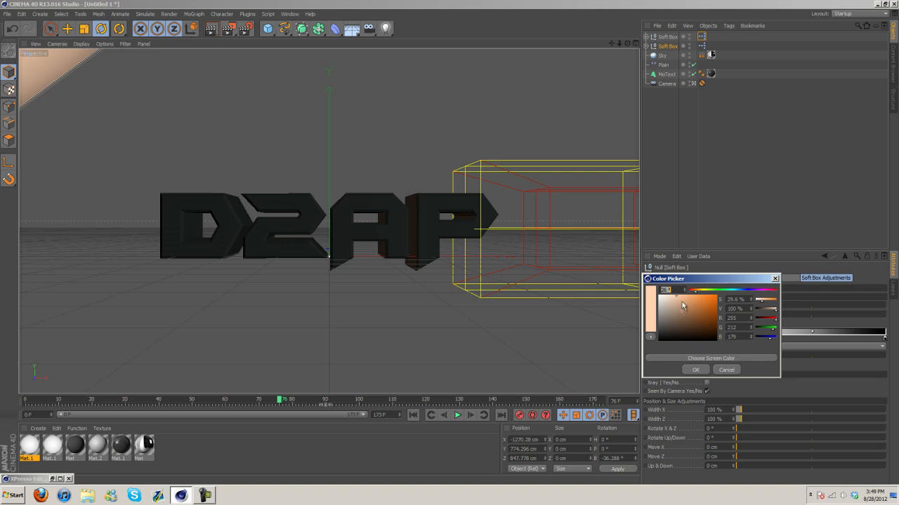
click(695, 370)
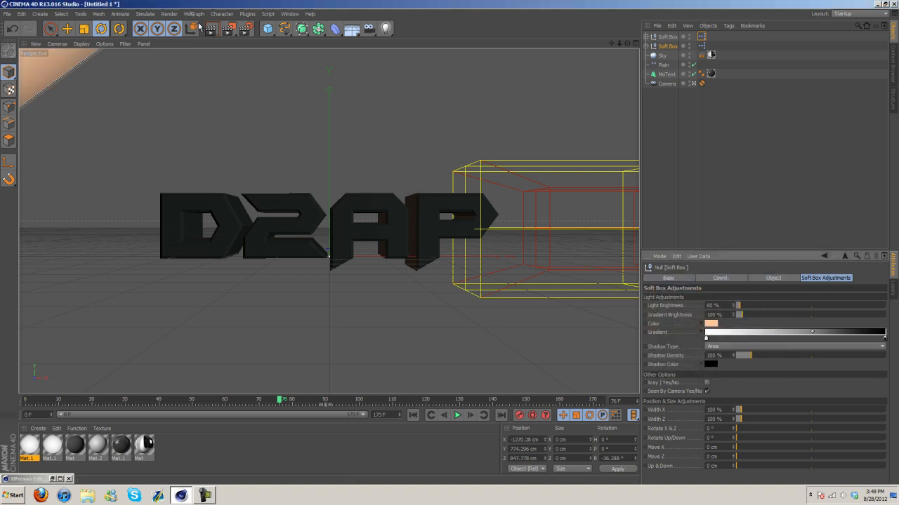
click(214, 30)
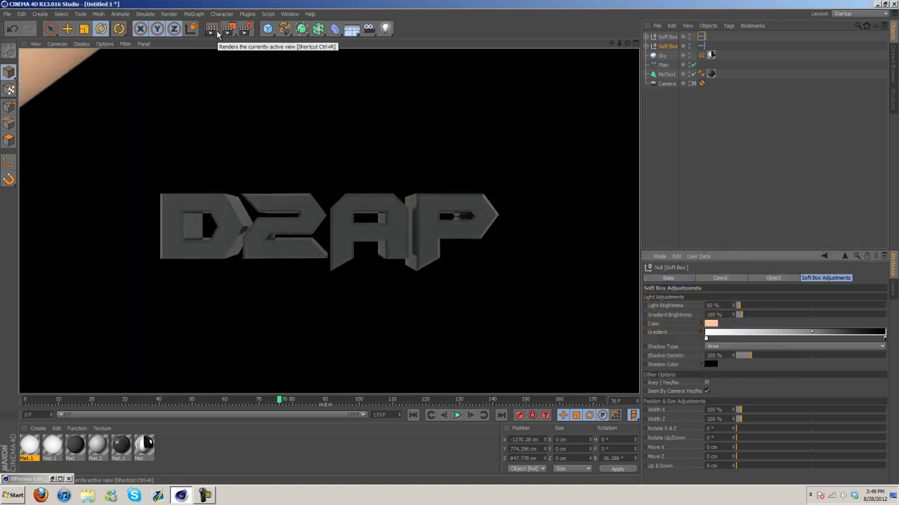
- Set the dark text material's specular height to 100% and width to about 19%, and preview the render
click(664, 48)
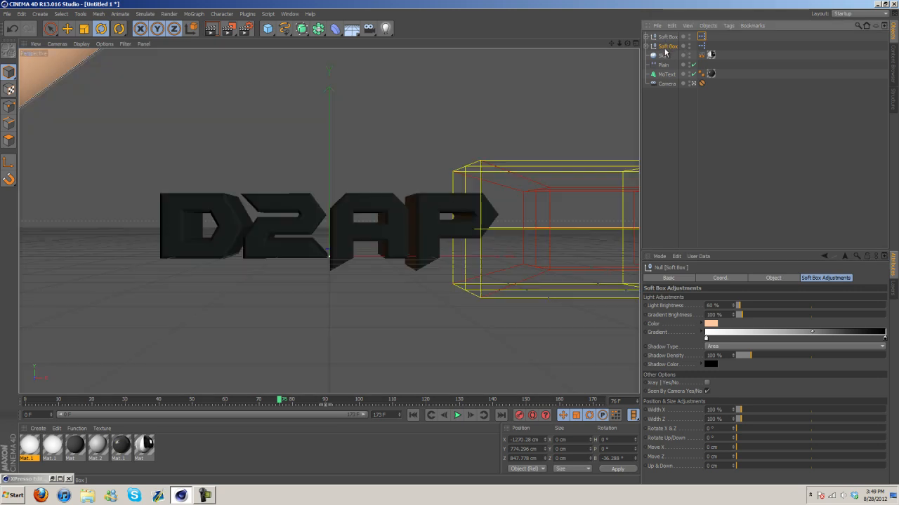
double_click(120, 447)
click(181, 246)
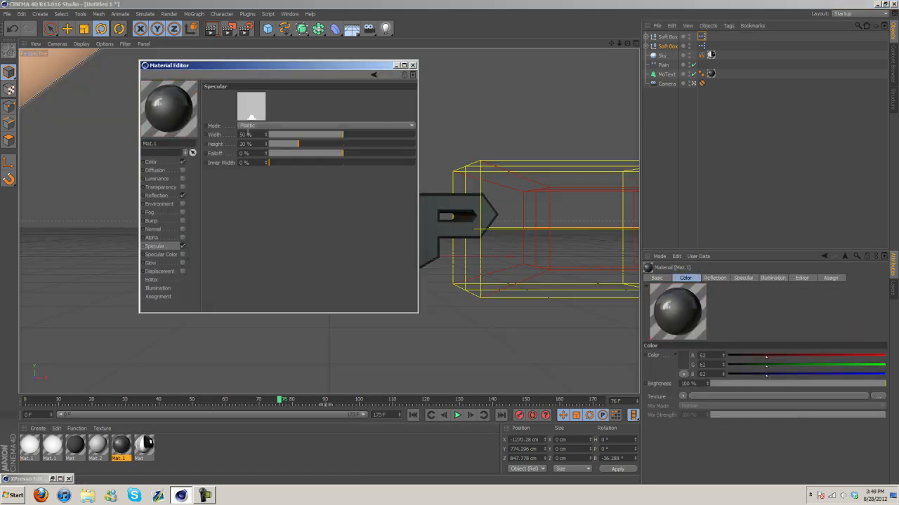
drag(300, 144, 408, 144)
drag(342, 134, 290, 142)
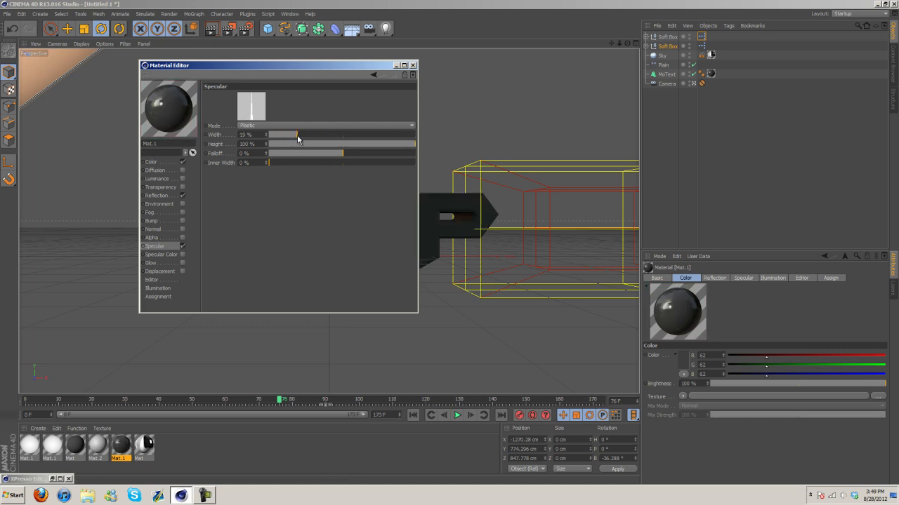
click(412, 65)
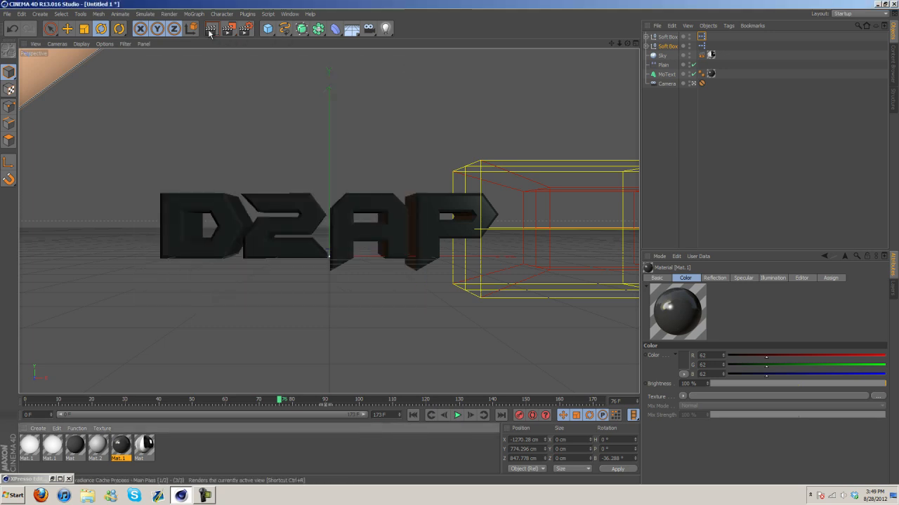
click(209, 31)
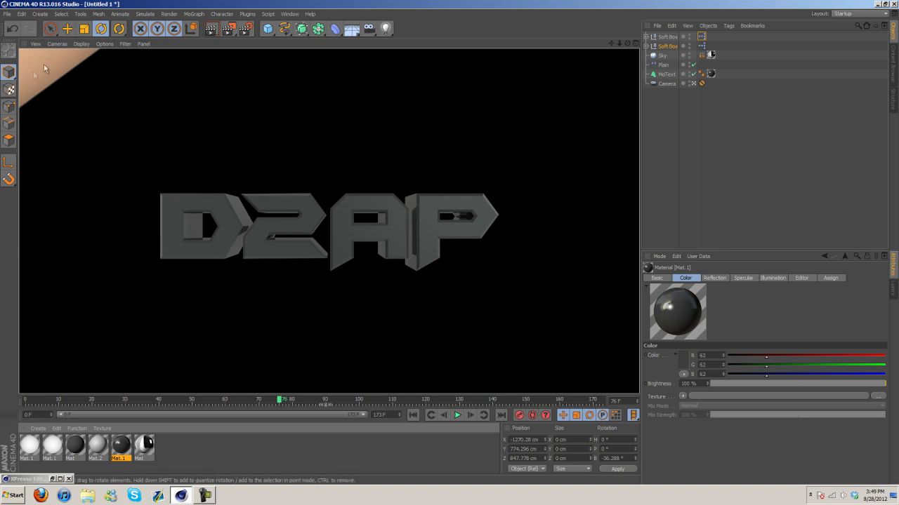
- Set the original Soft Box's light color to a saturated orange (RGB 255, 156, 83) and preview the render
click(665, 38)
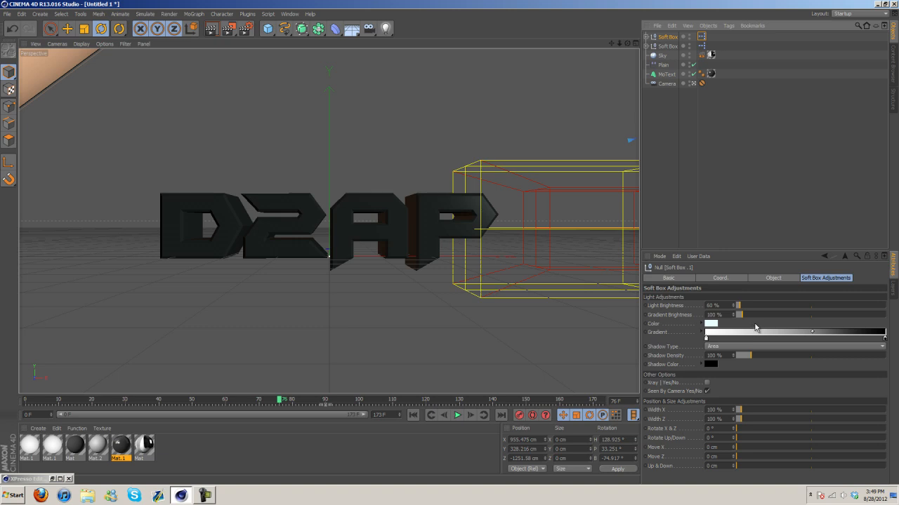
click(667, 45)
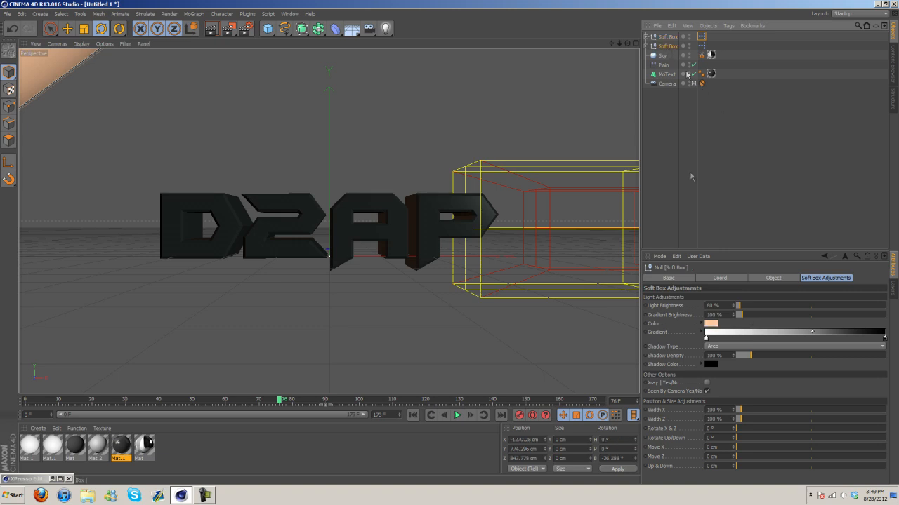
click(711, 325)
drag(690, 301, 701, 294)
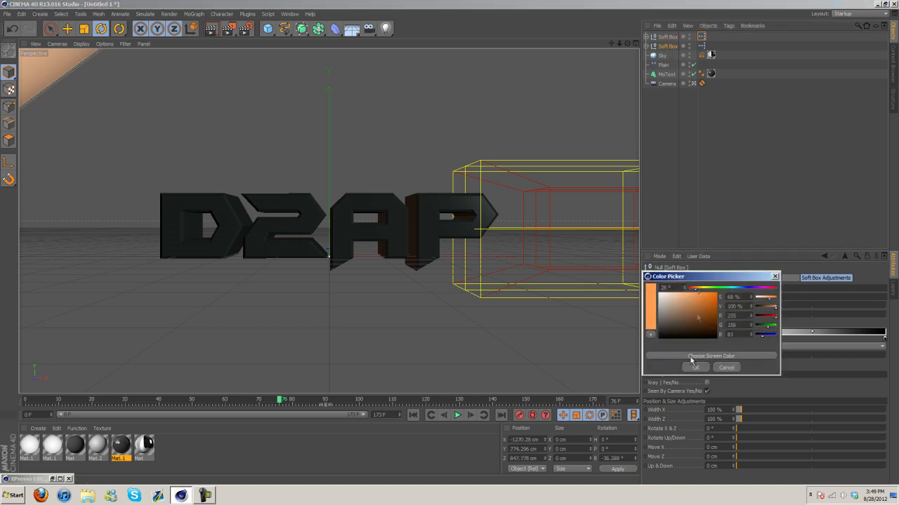
click(695, 367)
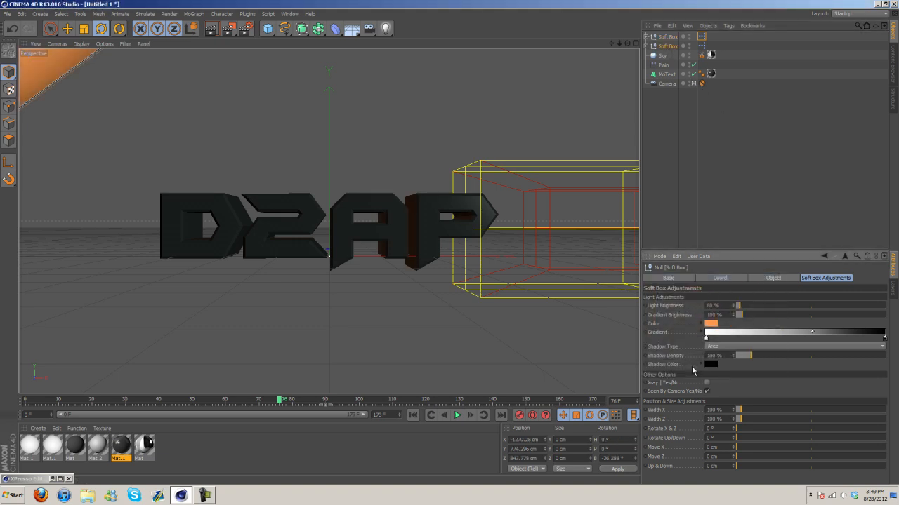
click(213, 30)
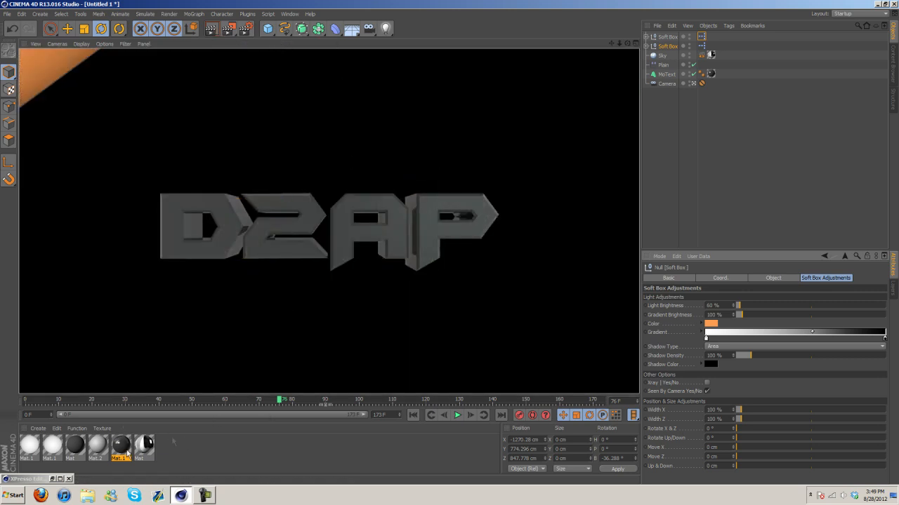
- Lower the dark text material's reflection brightness to 3% and mix strength to 9%, and preview the render
double_click(120, 447)
click(158, 196)
drag(284, 125, 273, 124)
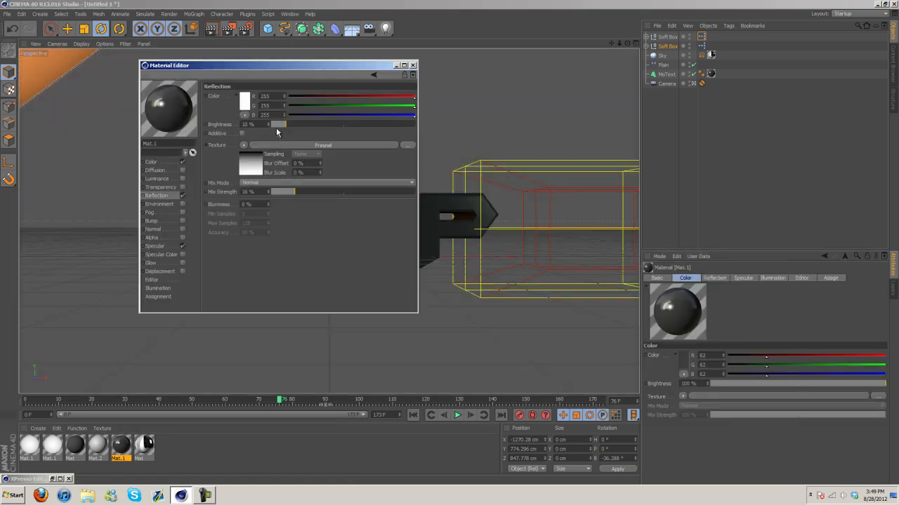
drag(294, 192, 286, 192)
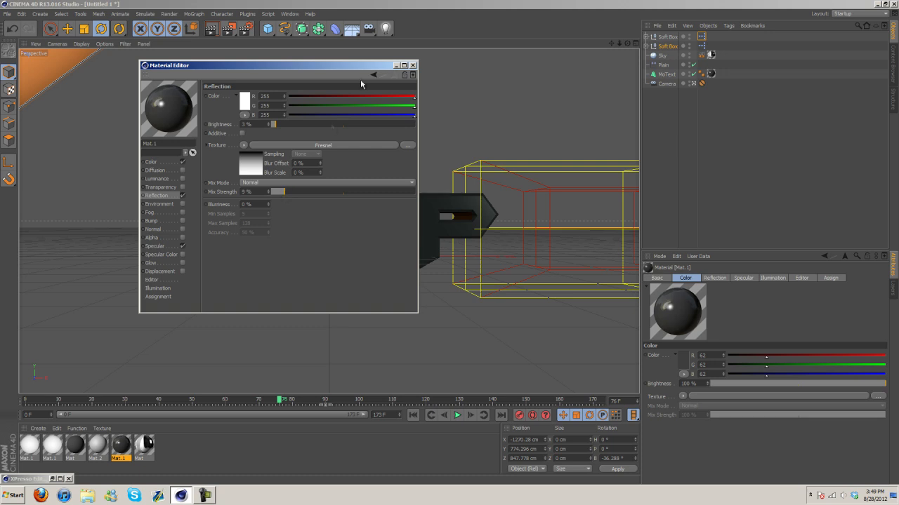
click(413, 64)
click(211, 30)
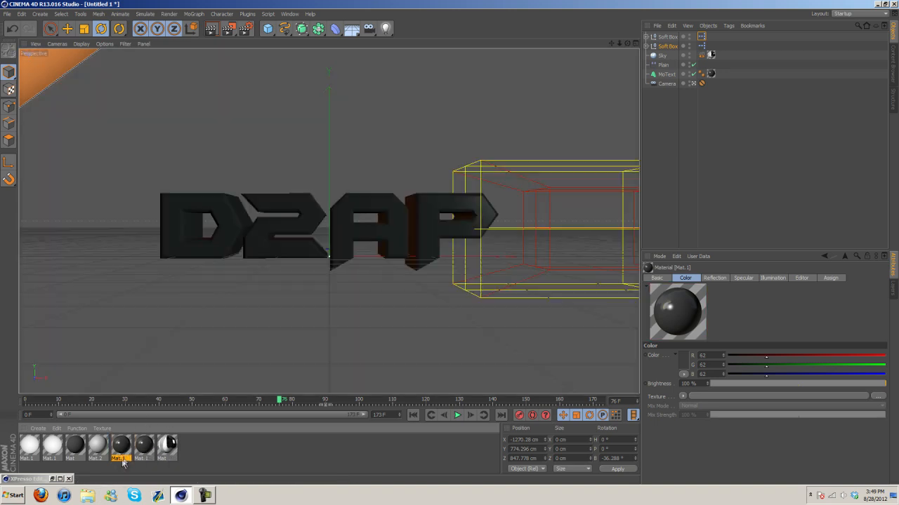
- Rename the selected dark material copy as "edge"
right_click(121, 460)
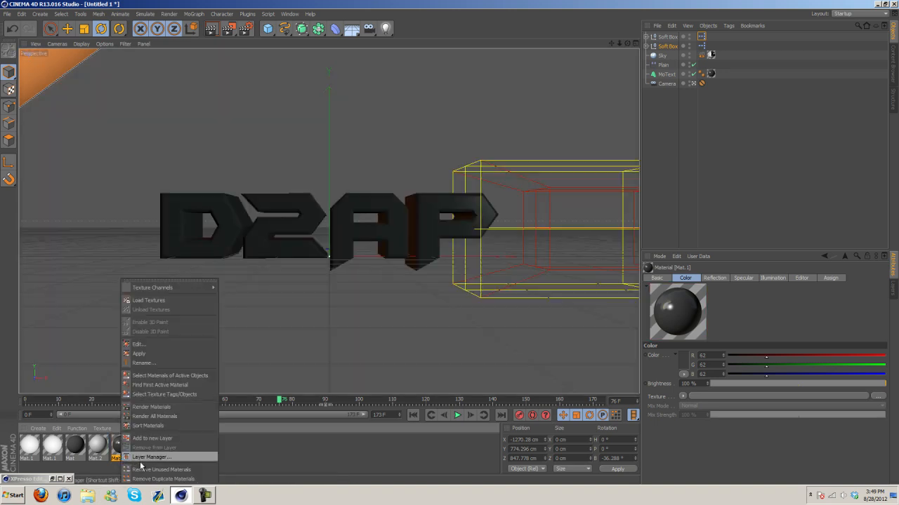
click(141, 363)
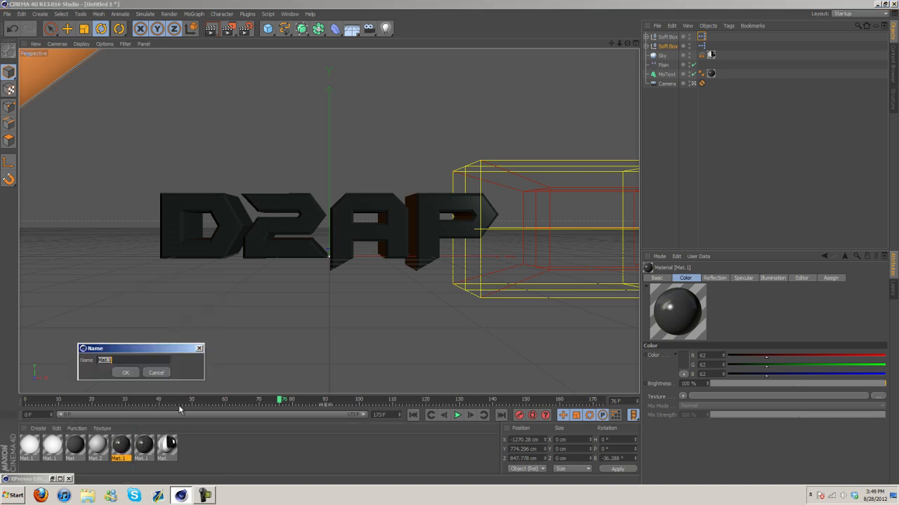
text(edge)
click(124, 373)
- Give the edge material 30% reflection brightness, 85% mix strength and a mid-grey color (RGB 130), and replace Specular with Specular Color
double_click(122, 446)
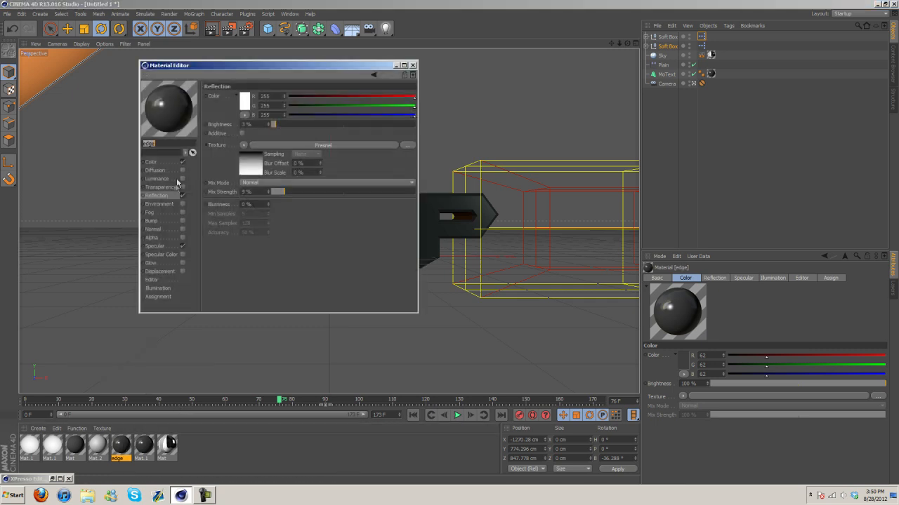
drag(295, 191, 394, 194)
click(164, 161)
click(240, 100)
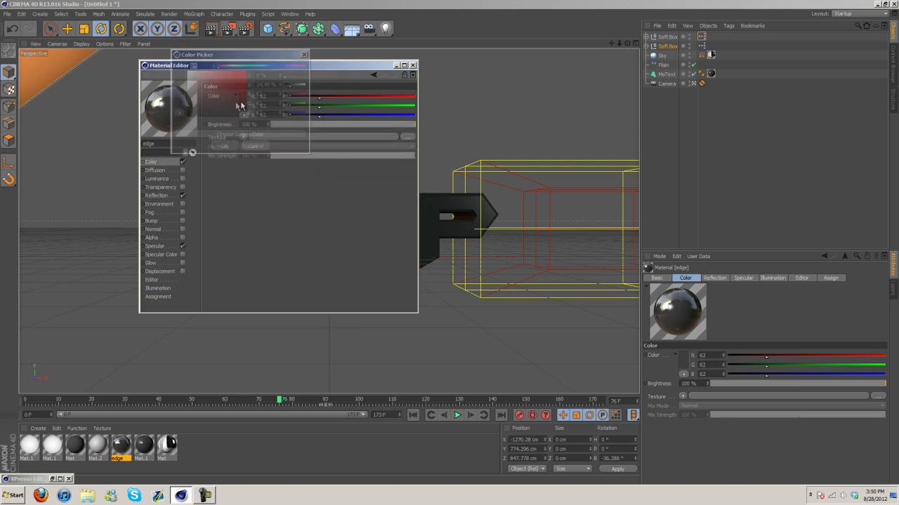
click(225, 146)
click(182, 246)
click(183, 254)
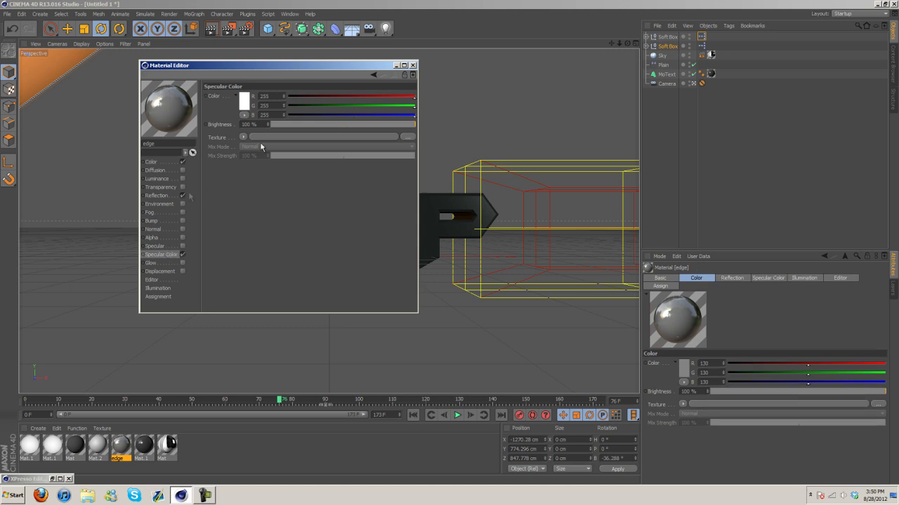
- Disable the Specular channel on the dark text material Mat.1 and close its editor
click(144, 448)
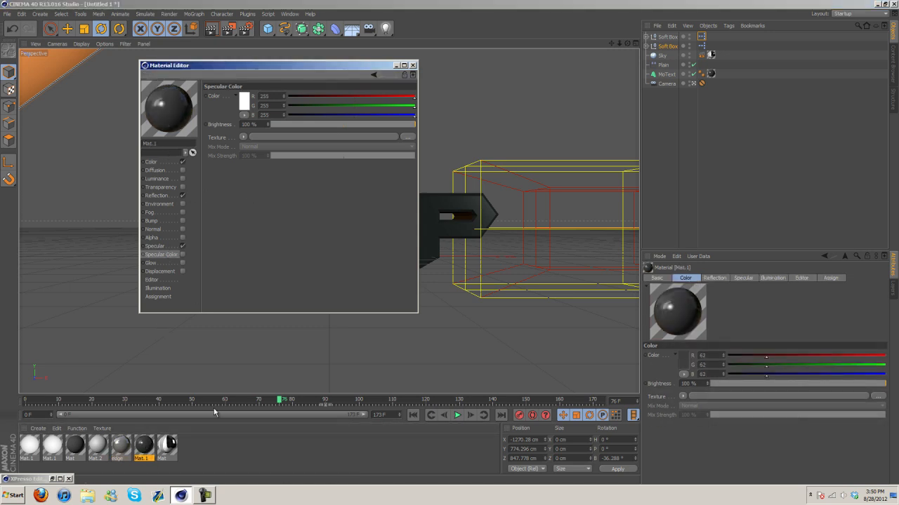
click(182, 246)
click(412, 65)
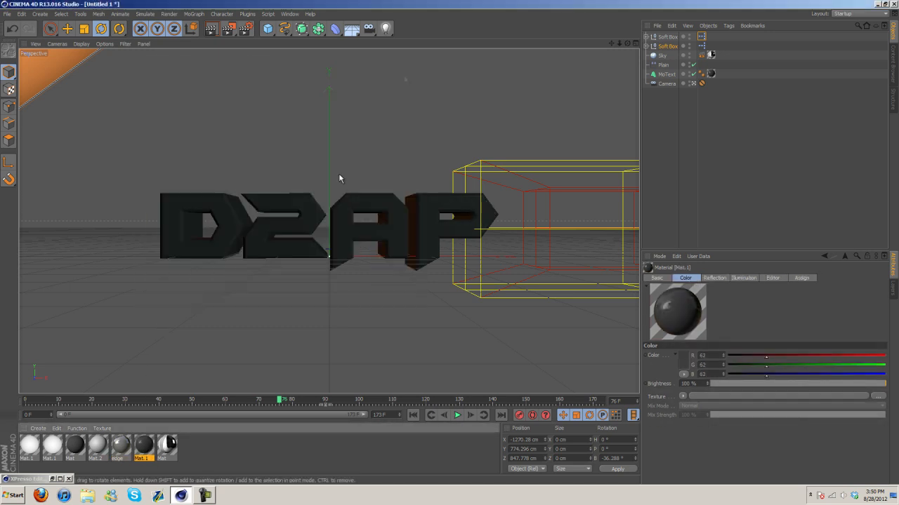
- Apply the edge material to the MoText and restrict it to a rounding selection
drag(745, 133, 671, 74)
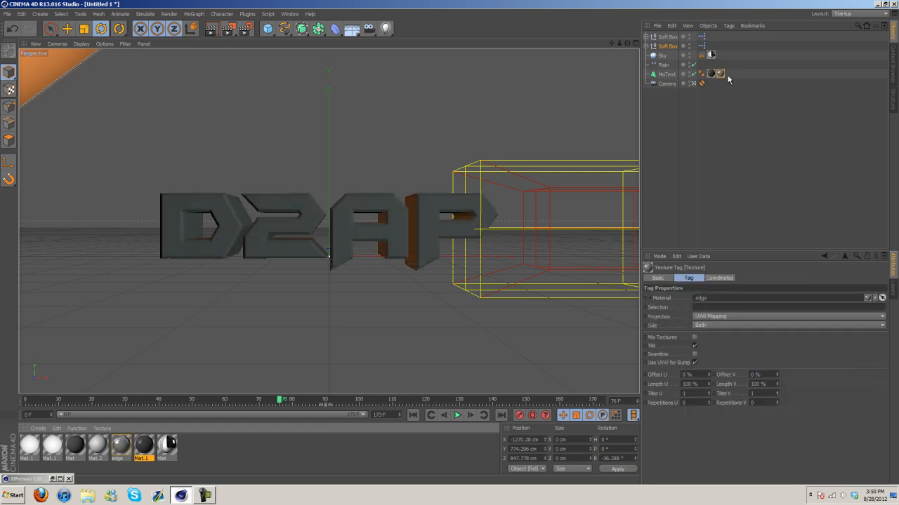
click(699, 309)
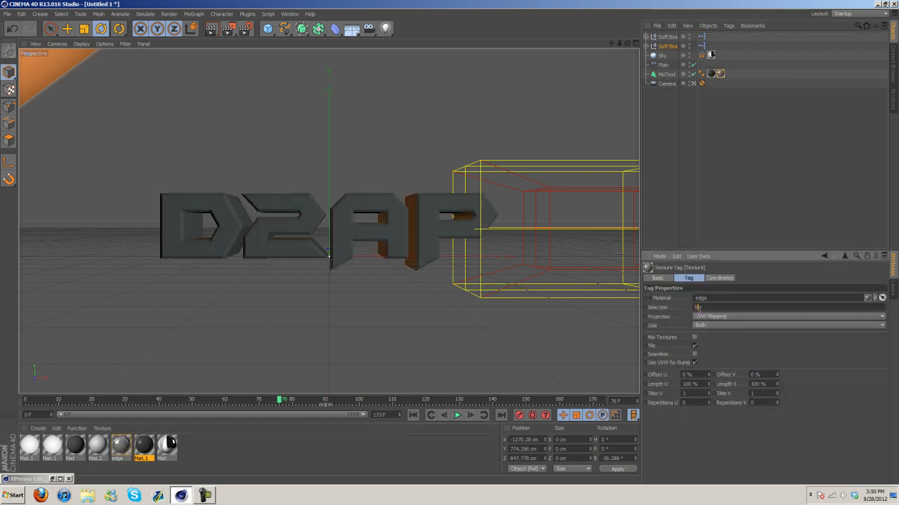
click(670, 98)
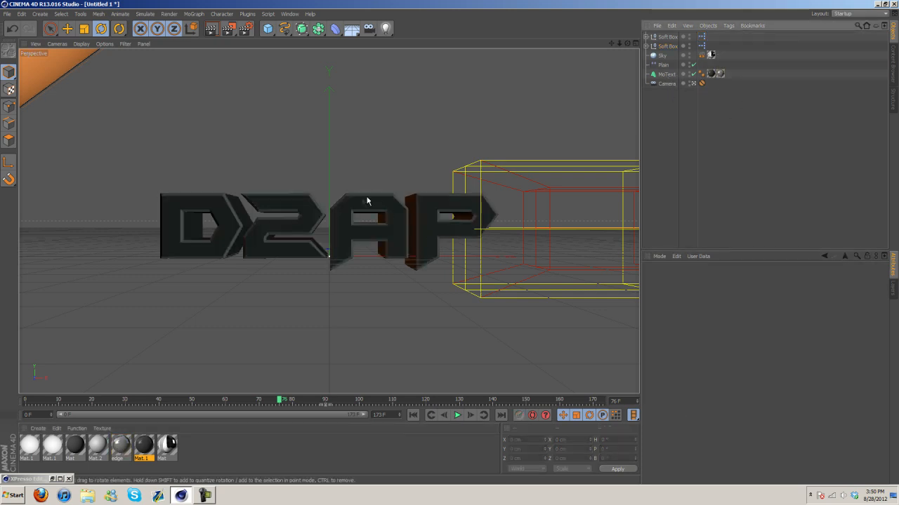
- Add a second edge texture tag to the MoText, set its selection to R1, and preview the render
click(726, 74)
click(707, 308)
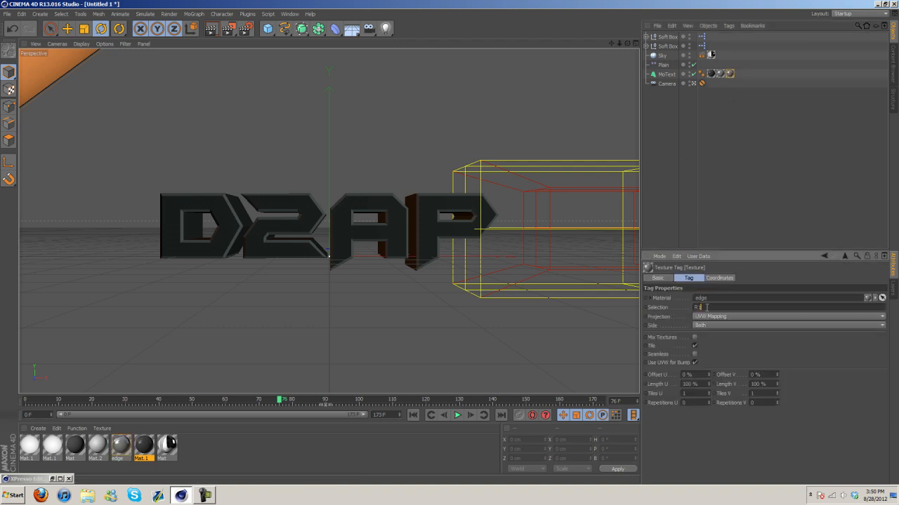
text(R1)
click(757, 239)
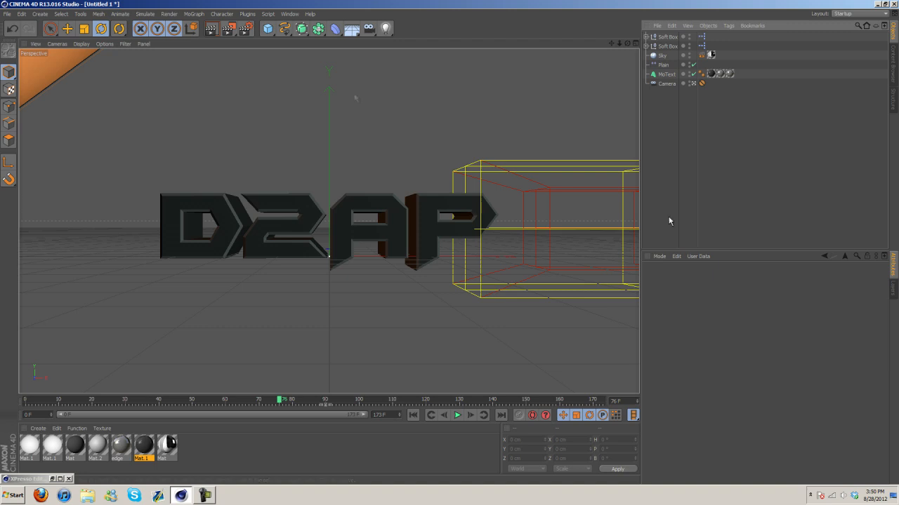
click(212, 30)
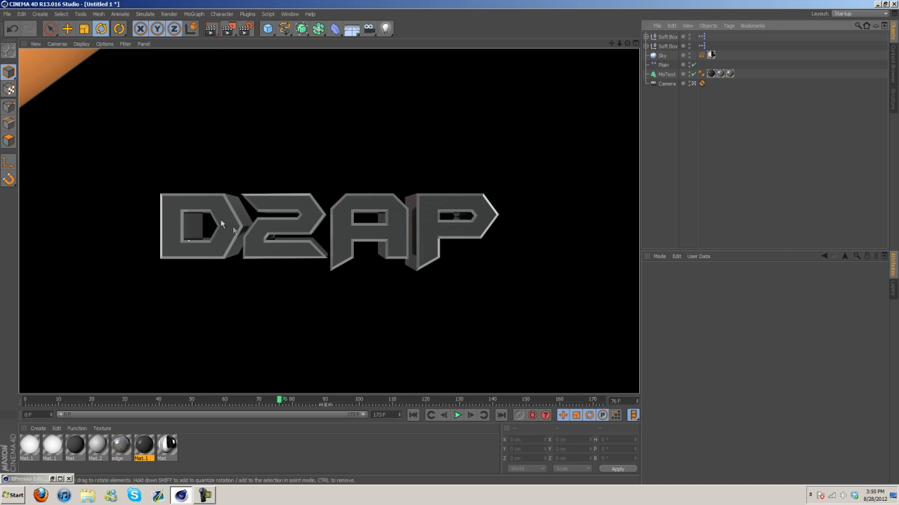
- Darken the color of the dark text material Mat.1 to near-black (RGB 18, 18, 18)
double_click(121, 446)
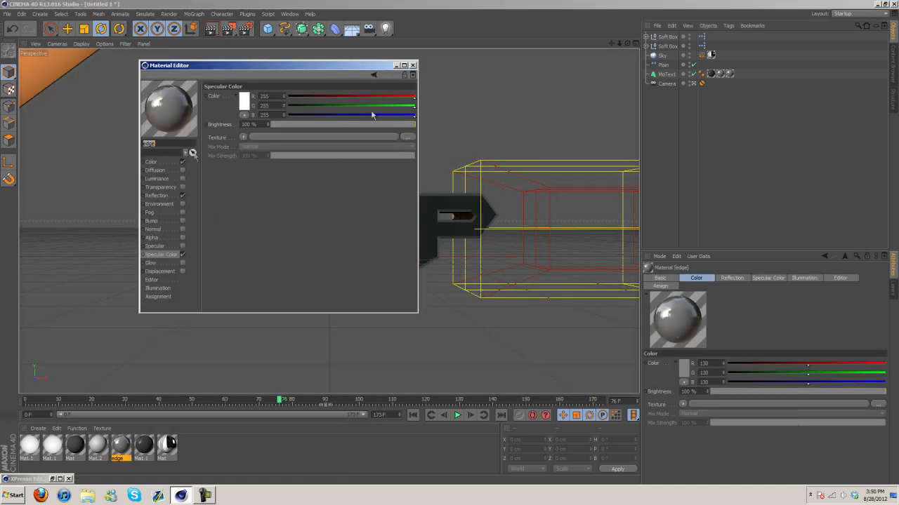
click(151, 162)
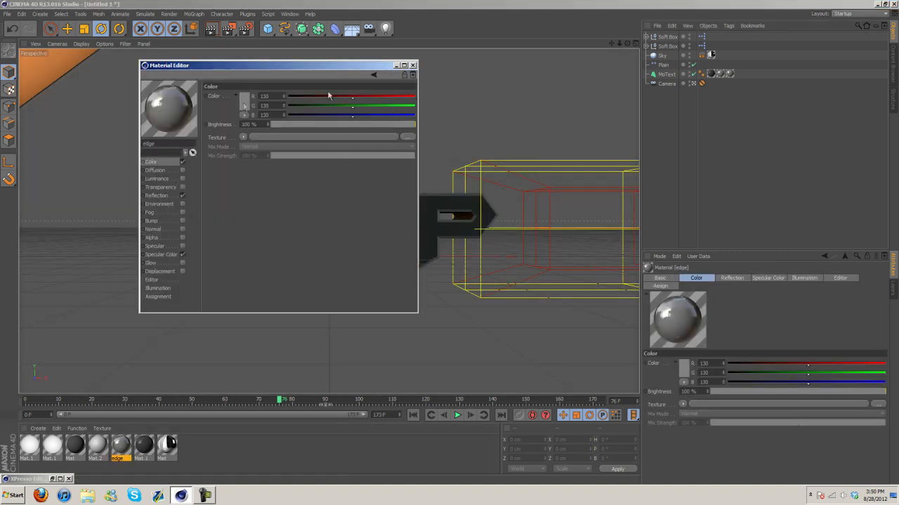
click(413, 65)
double_click(144, 446)
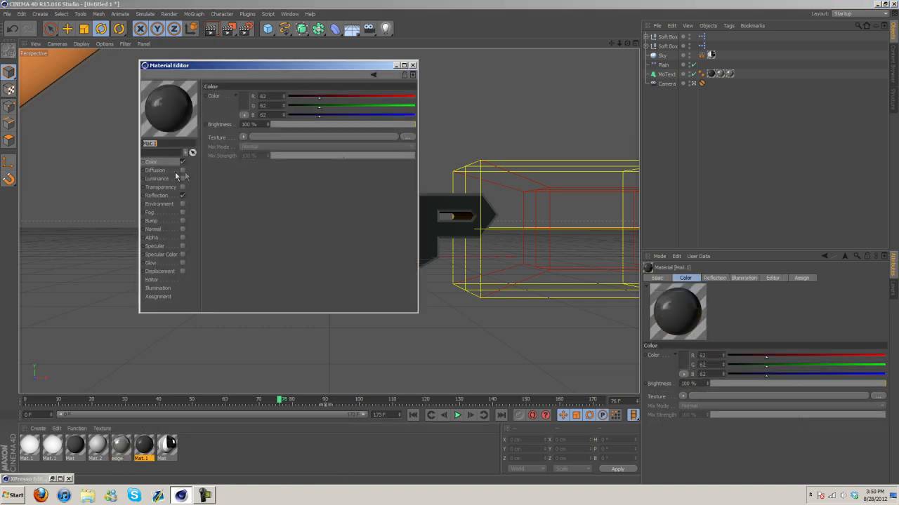
click(243, 106)
click(201, 124)
click(227, 148)
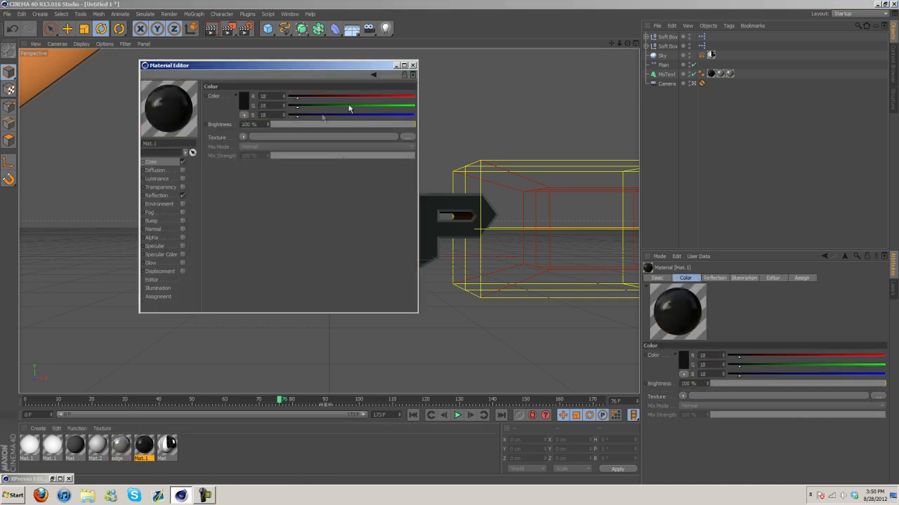
click(413, 65)
- Lower the light brightness to about 56% on the duplicate Soft Box and about 46% on the original, and preview the render
click(667, 37)
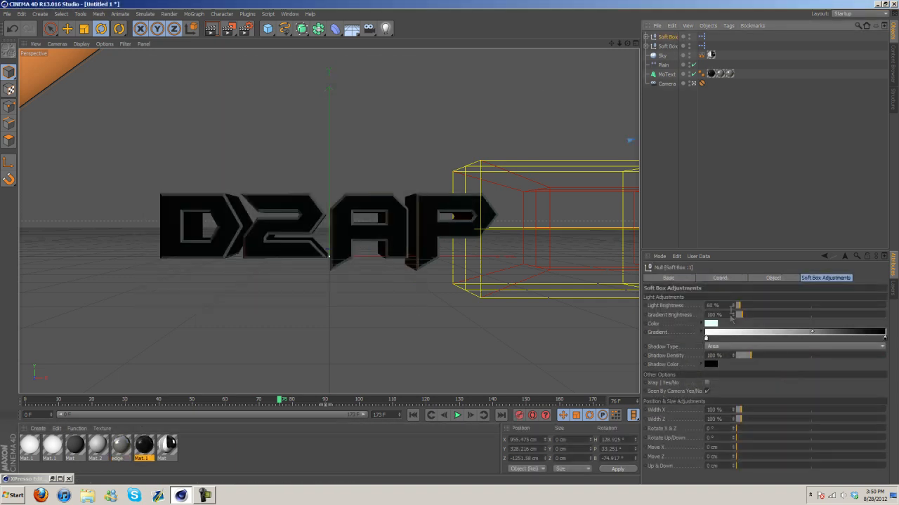
drag(739, 306, 740, 305)
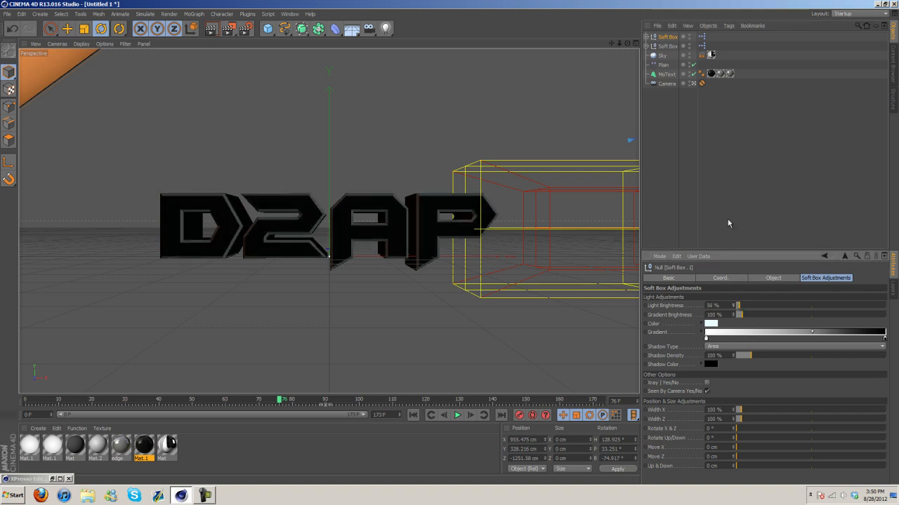
click(664, 46)
drag(736, 307, 736, 313)
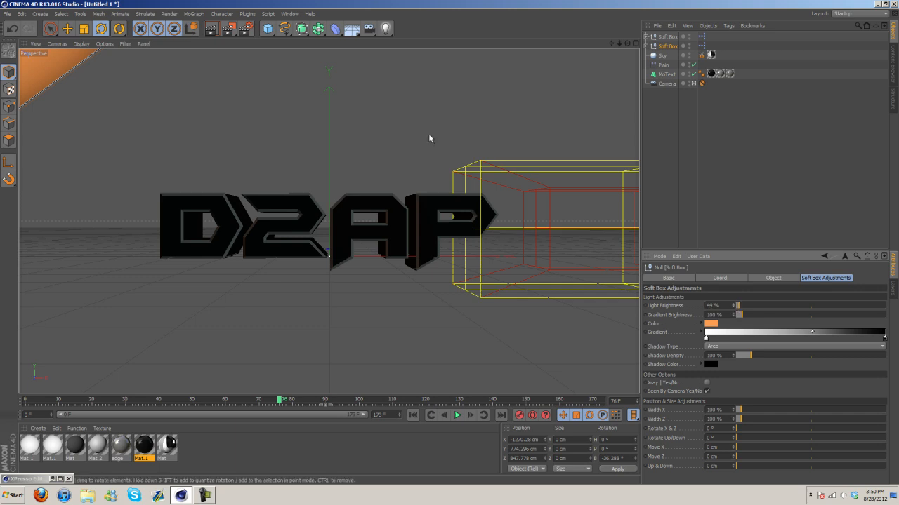
click(212, 29)
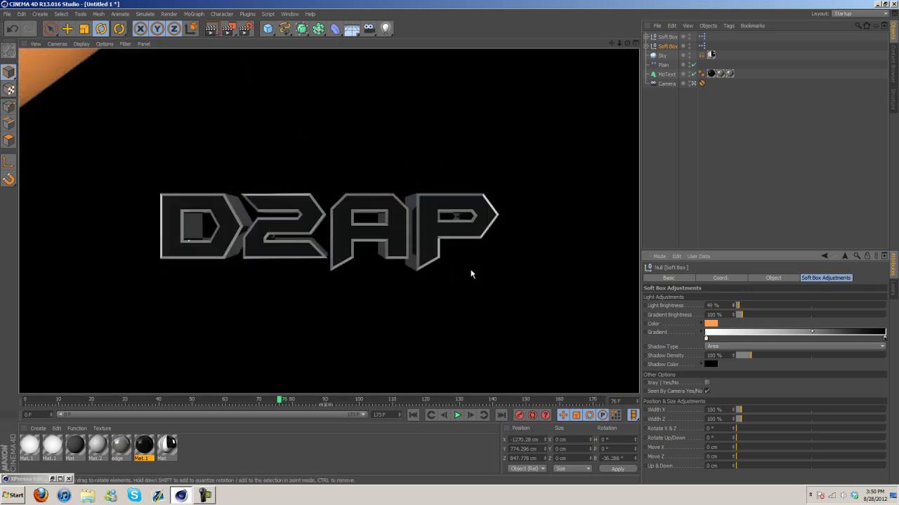
- Set the edge material's color to black (RGB 0, 0, 0) and preview the render
double_click(120, 445)
click(244, 102)
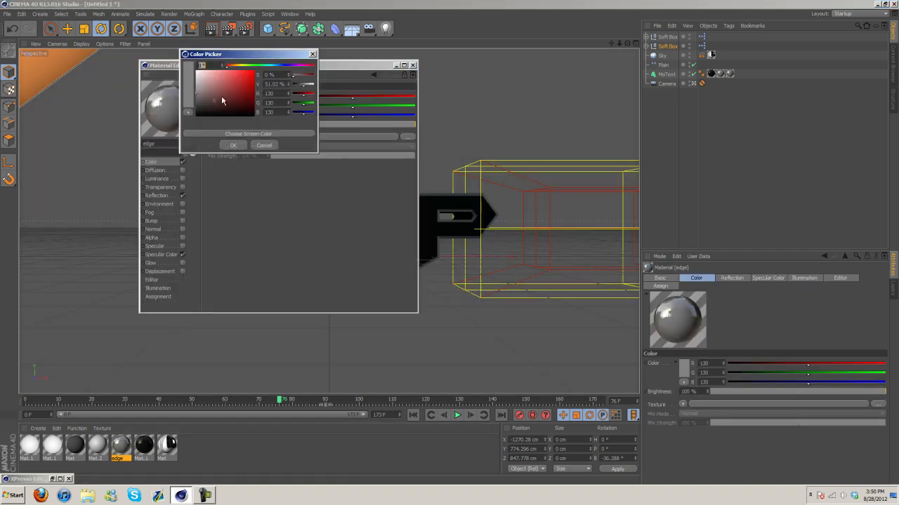
click(387, 65)
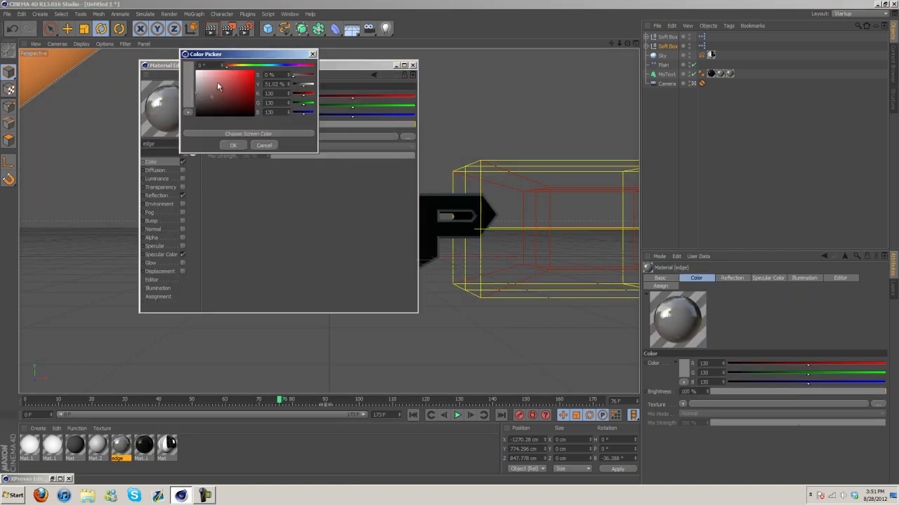
click(232, 146)
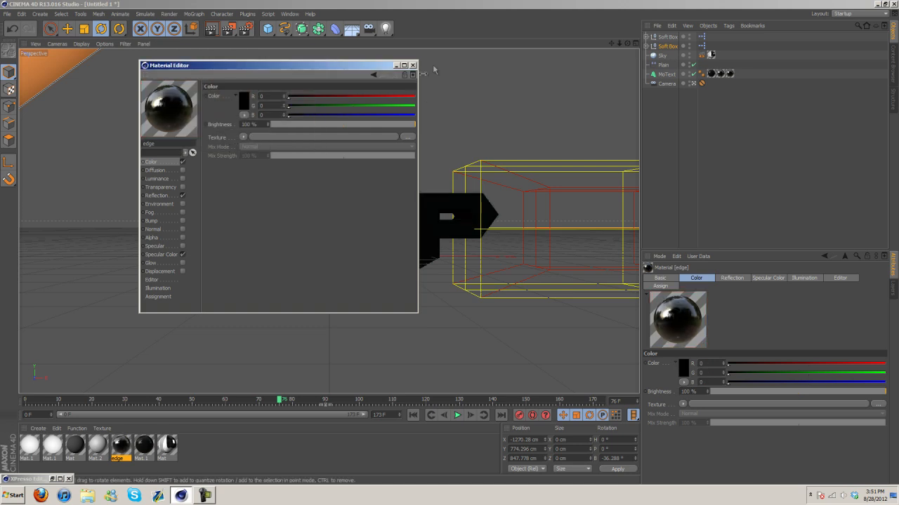
click(413, 65)
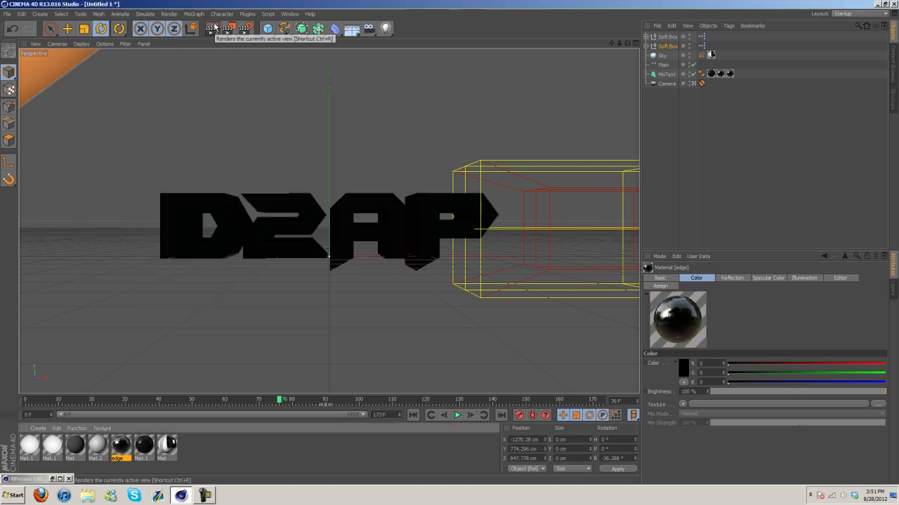
click(214, 27)
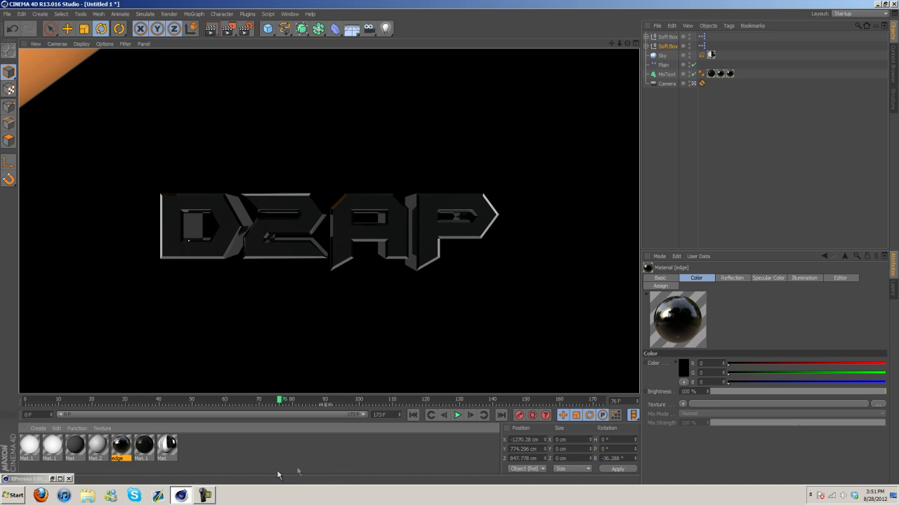
- Lower the edge material's reflection brightness to 22% and mix strength to 47%, and preview the render
double_click(124, 449)
click(156, 195)
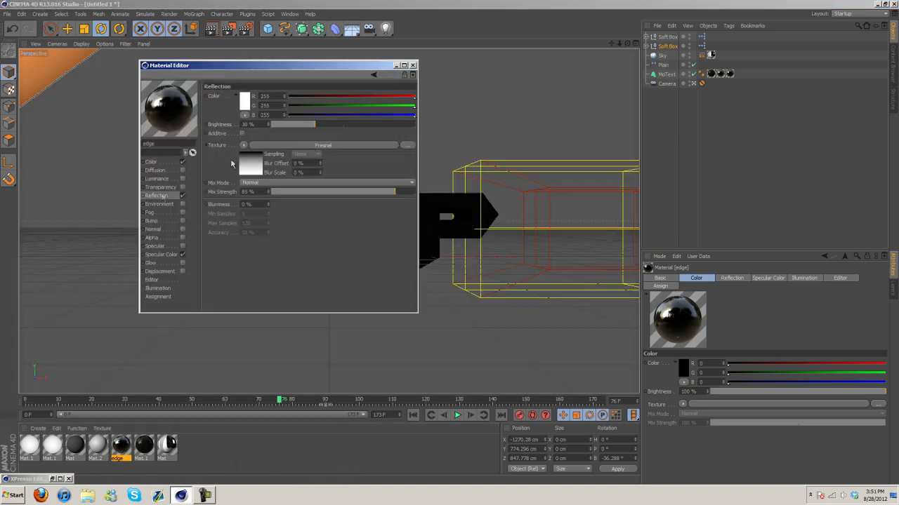
drag(394, 192, 340, 192)
drag(314, 124, 303, 124)
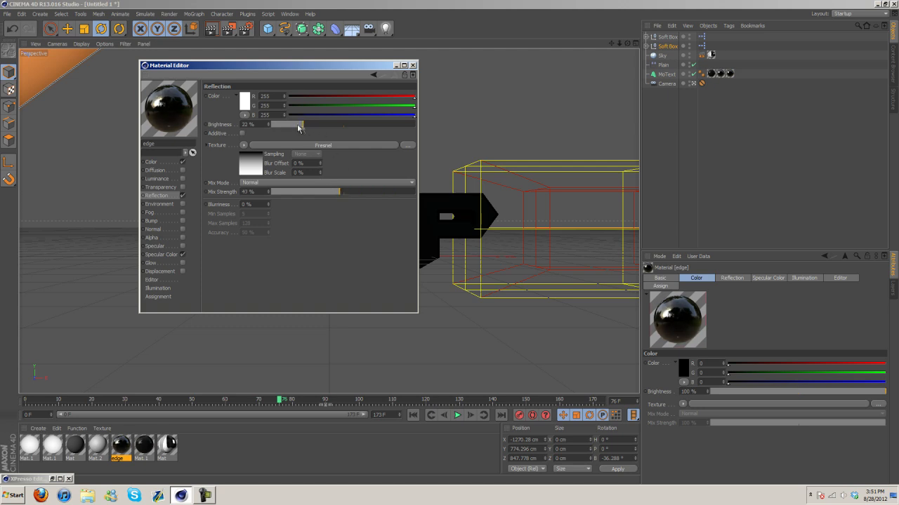
click(412, 66)
click(210, 28)
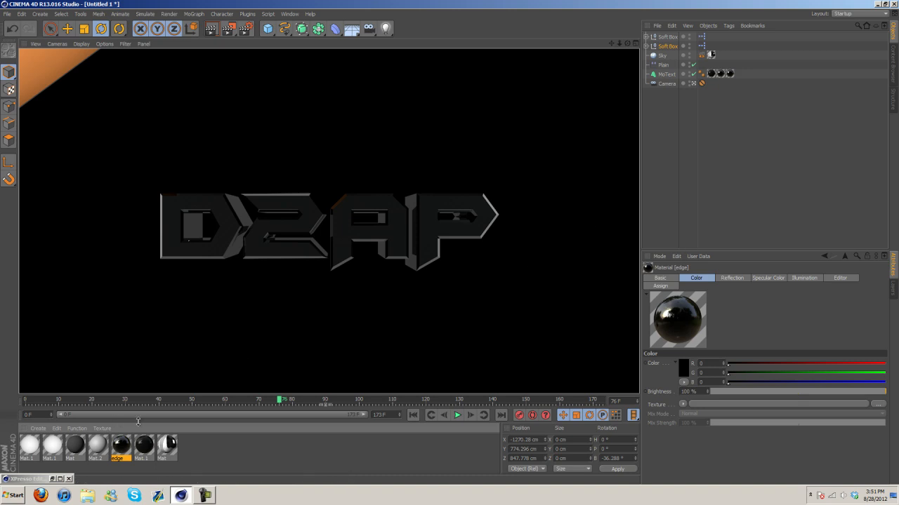
- Preview the render of the animated text at frame 50 and return the timeline to frame 74
drag(274, 405, 192, 401)
click(210, 31)
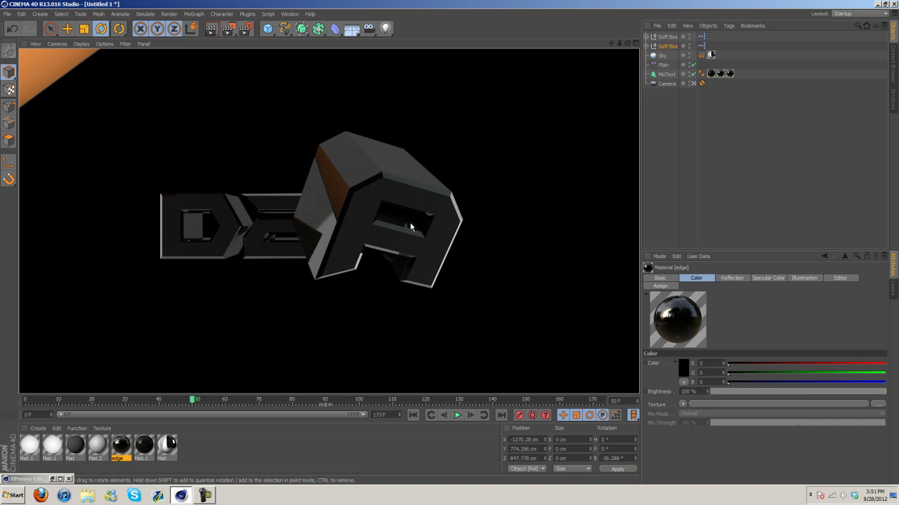
drag(192, 403, 272, 413)
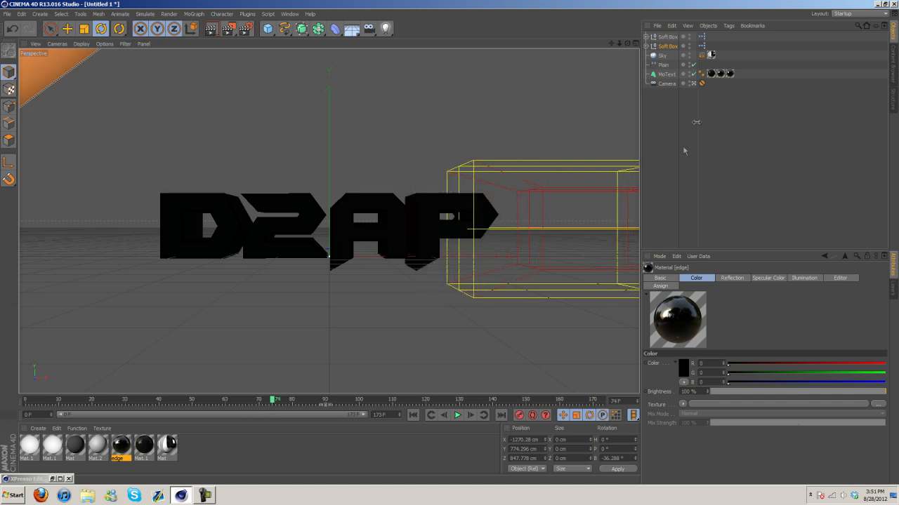
- Hide the original Soft Box from the camera, set its light color to pale peach (RGB 255, 212, 179), and preview the render
click(667, 45)
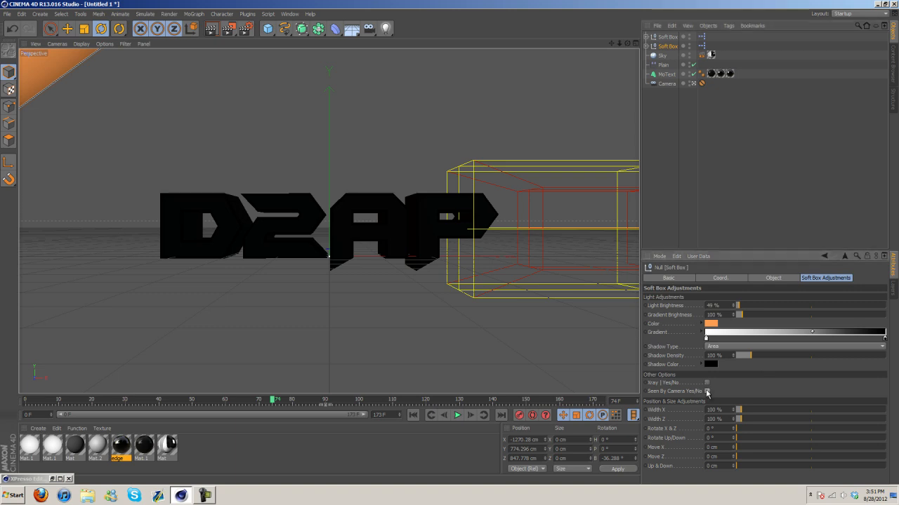
click(215, 32)
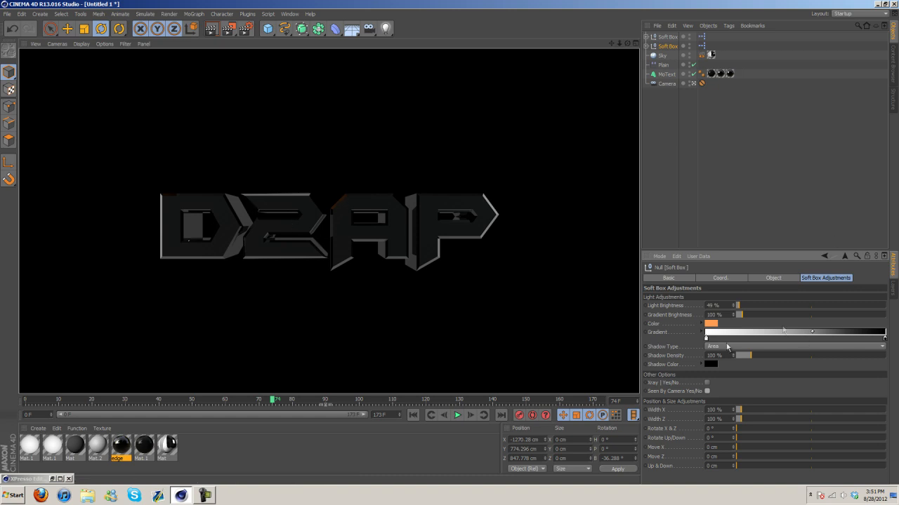
click(709, 324)
drag(674, 306, 672, 297)
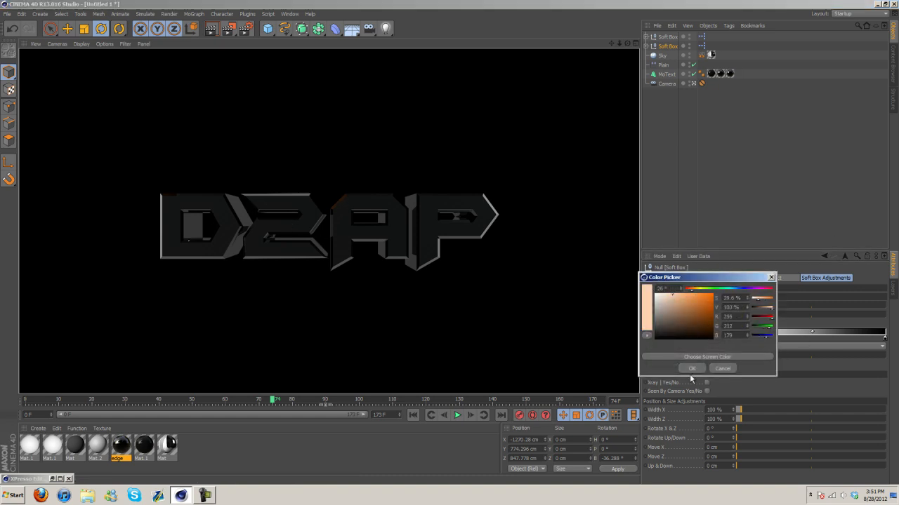
click(691, 369)
click(211, 29)
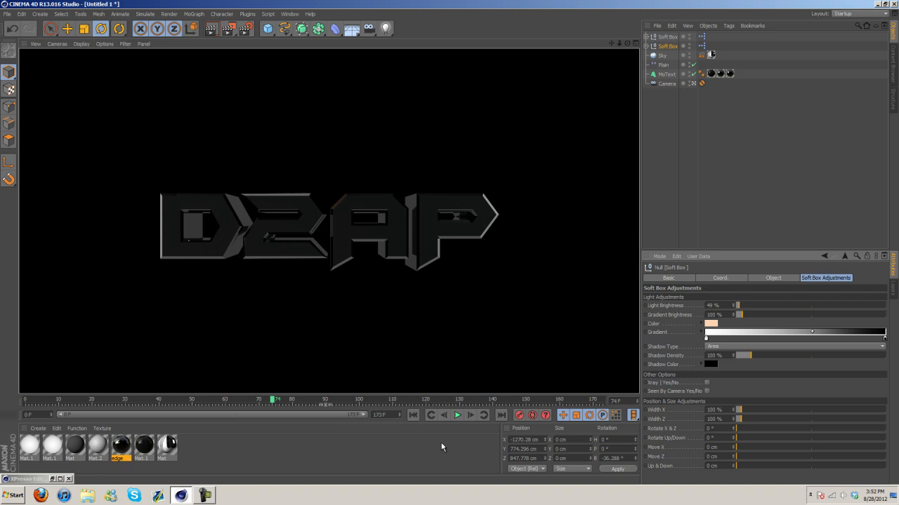
- Delete the Plain effector that animates the text and move the timeline to frame 66
mouse_move(274, 402)
mouse_down()
mouse_move(104, 404)
mouse_move(230, 406)
mouse_up()
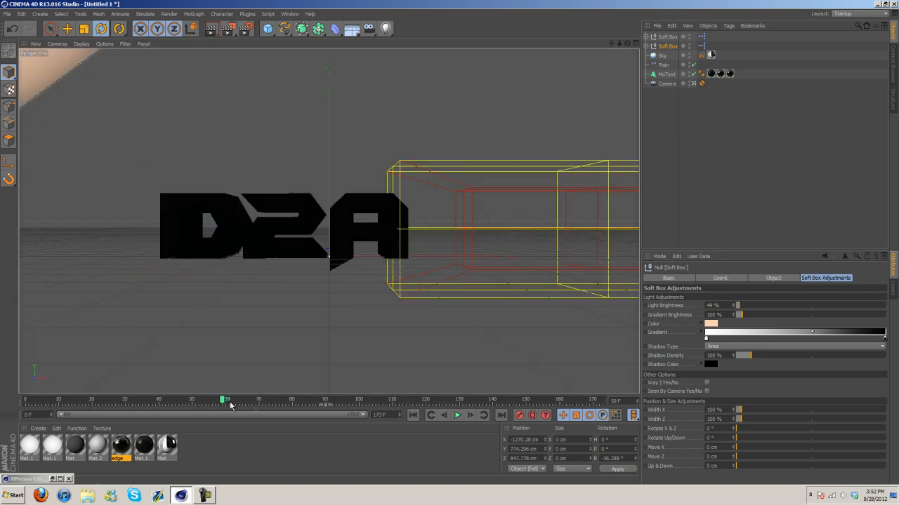
click(665, 74)
click(663, 65)
key(Delete)
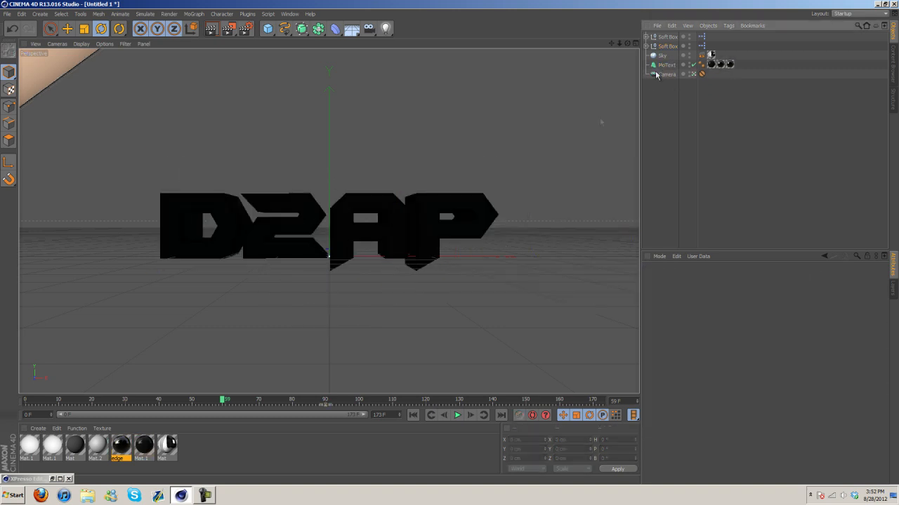
drag(222, 405, 245, 404)
- Try a Shatter deformer as a child of the MoText object, with strength 21% and end size 1
click(667, 64)
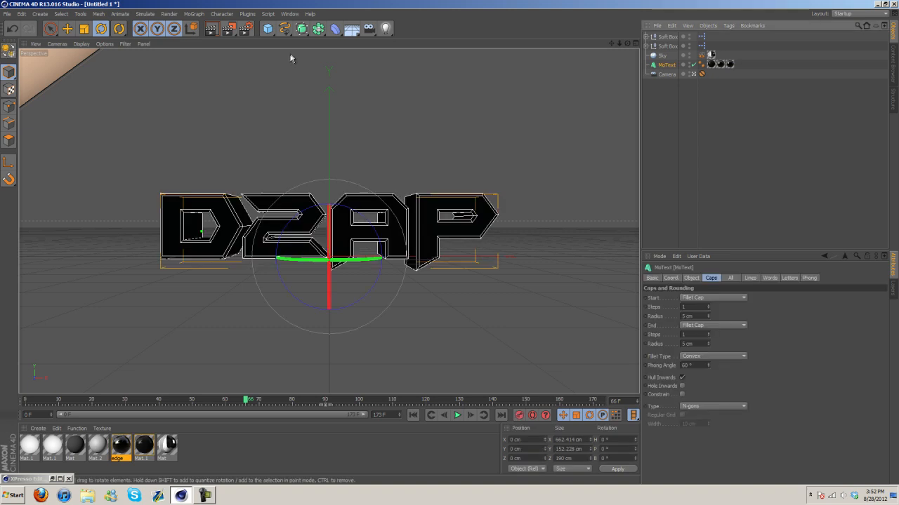
click(335, 31)
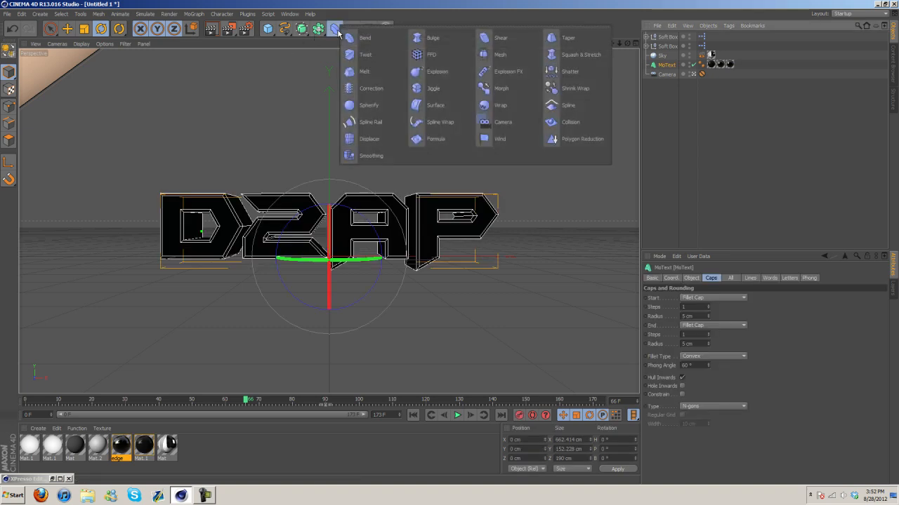
click(567, 71)
drag(667, 37, 663, 79)
drag(708, 302, 707, 303)
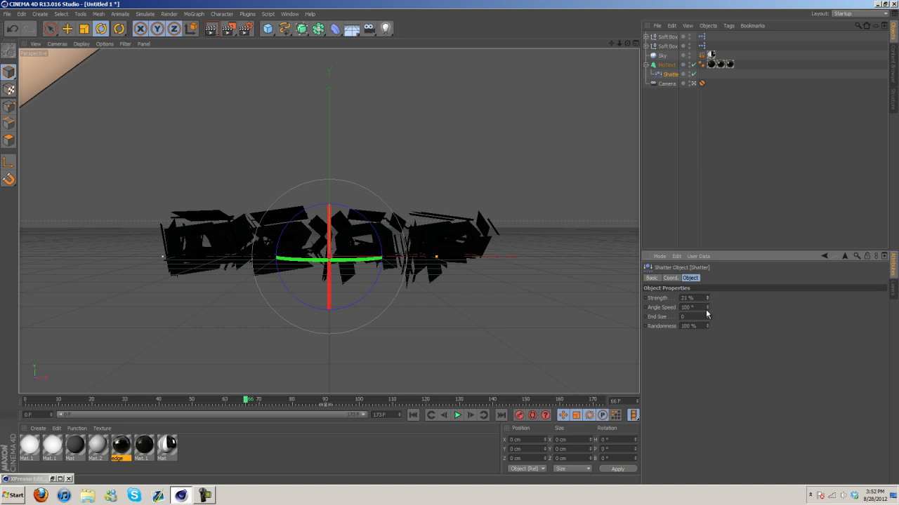
text(1)
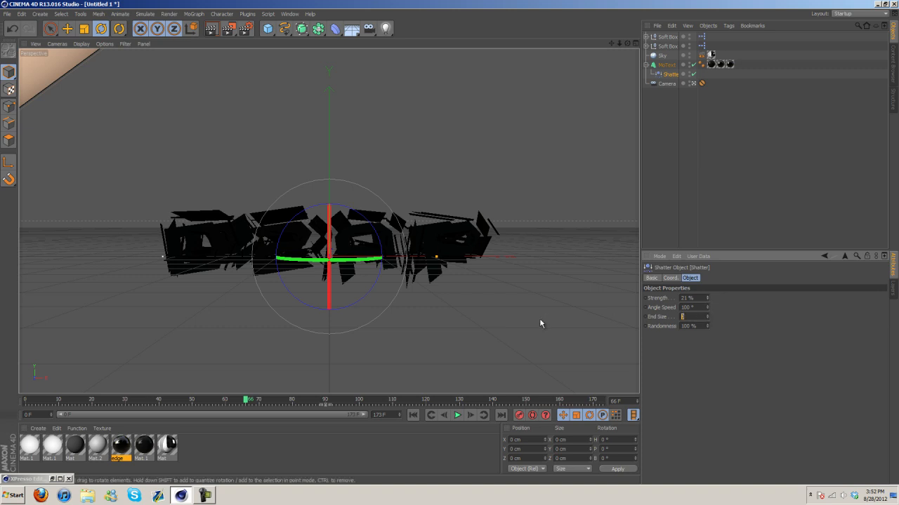
key(Return)
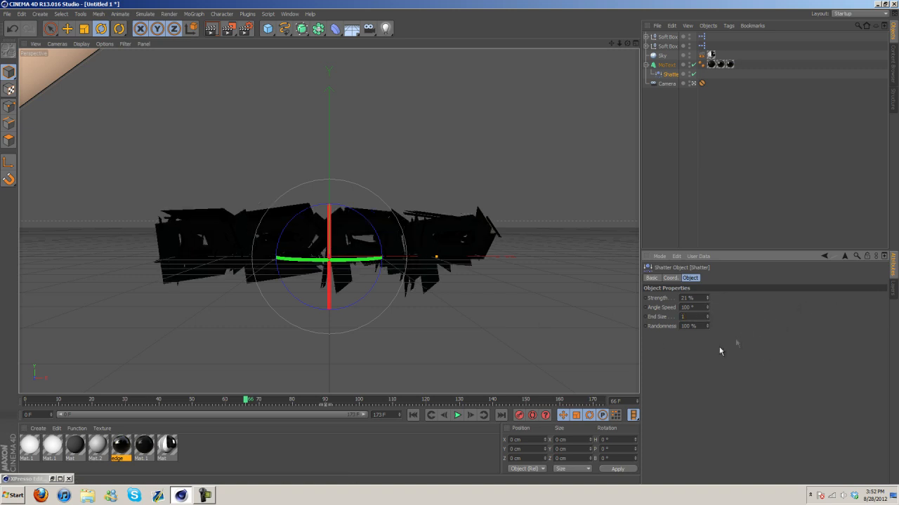
- Set the Shatter deformer's strength to 8%, angle speed to 444° and randomness to 0%, and rotate it to about 46.6° heading
drag(708, 299, 708, 299)
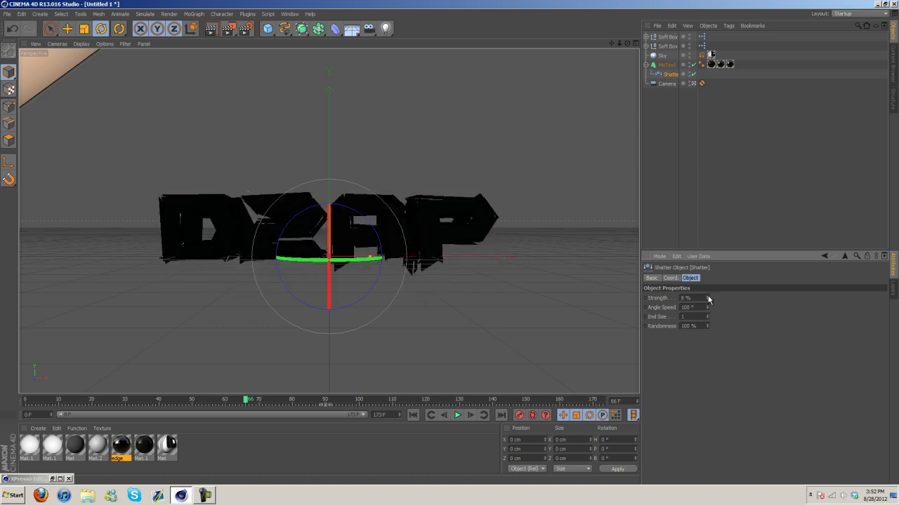
drag(707, 308, 714, 343)
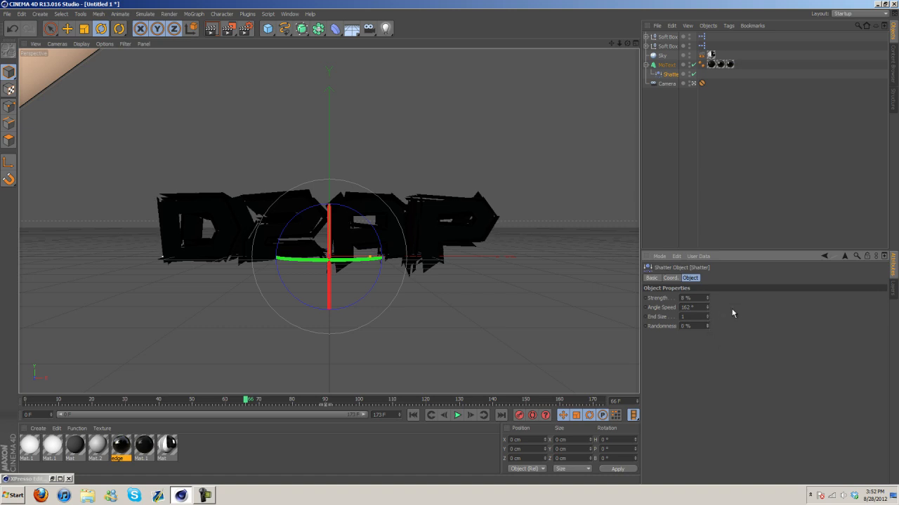
drag(707, 312, 704, 334)
drag(361, 260, 383, 268)
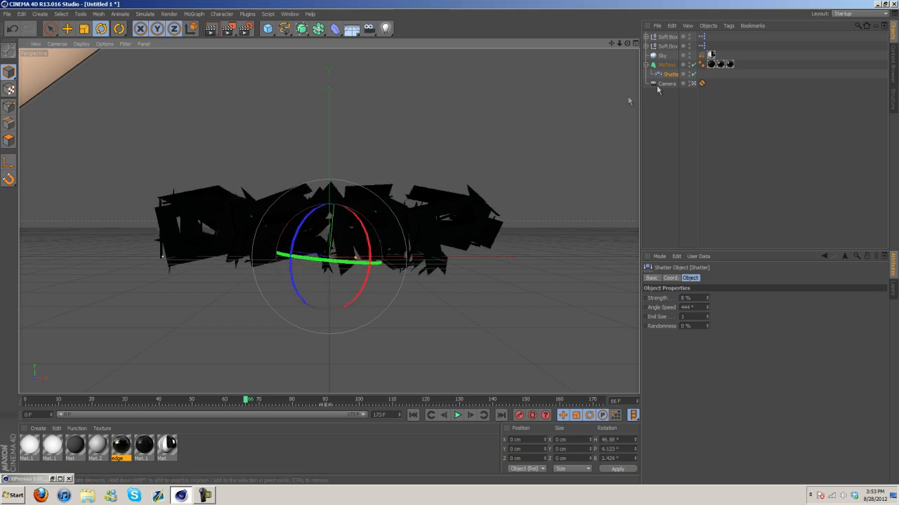
- Leave the scene camera and preview the render of the shattered text from an oblique angle
click(693, 85)
scroll(465, 145, up, 5)
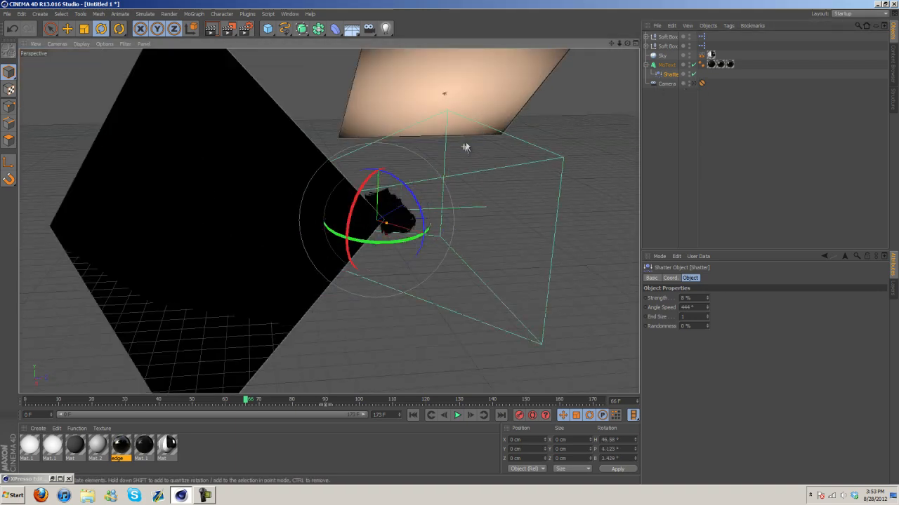
alt+drag(465, 140, 495, 92)
drag(611, 43, 453, 165)
scroll(453, 165, up, 2)
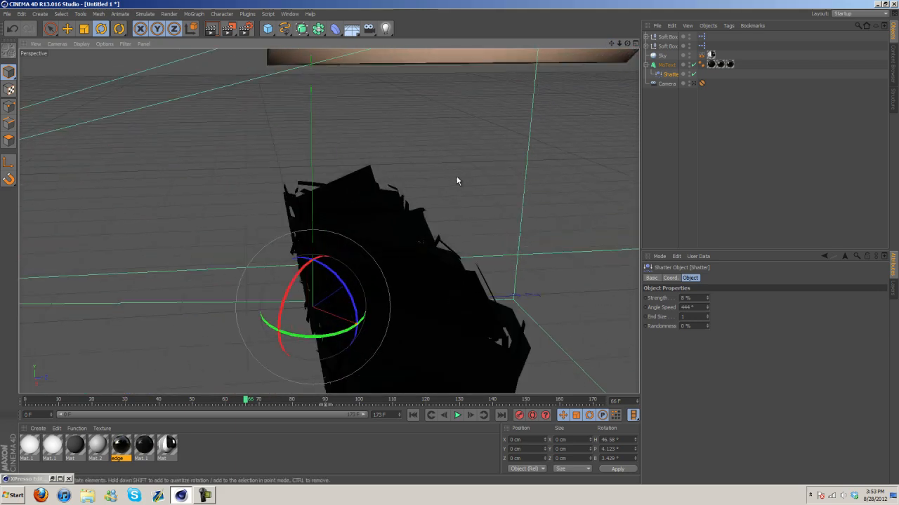
drag(627, 44, 449, 245)
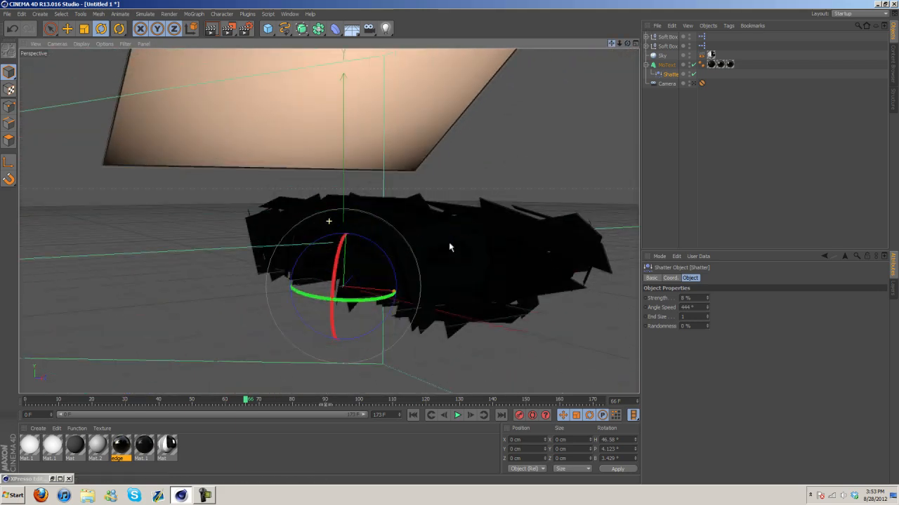
click(210, 28)
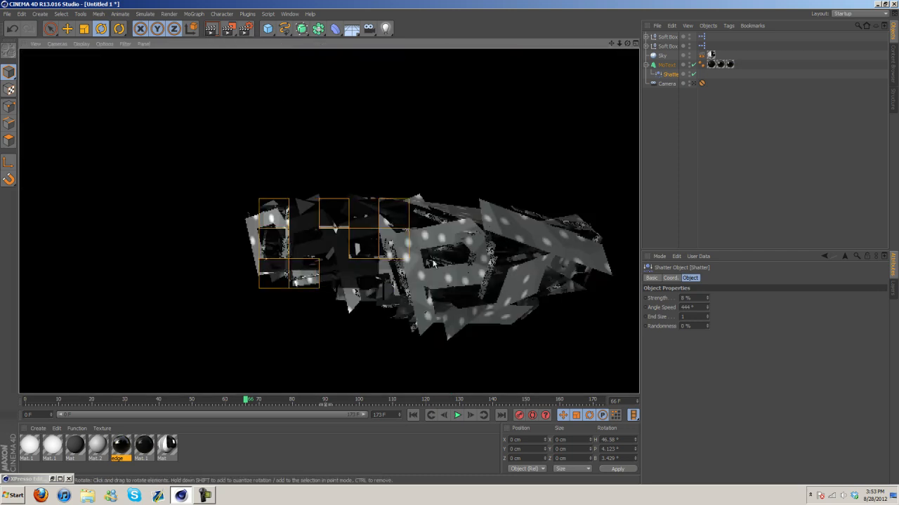
- Set the Shatter deformer's angle speed to 434° and strength to 0%, rewind to frame 0 and delete the deformer
click(708, 309)
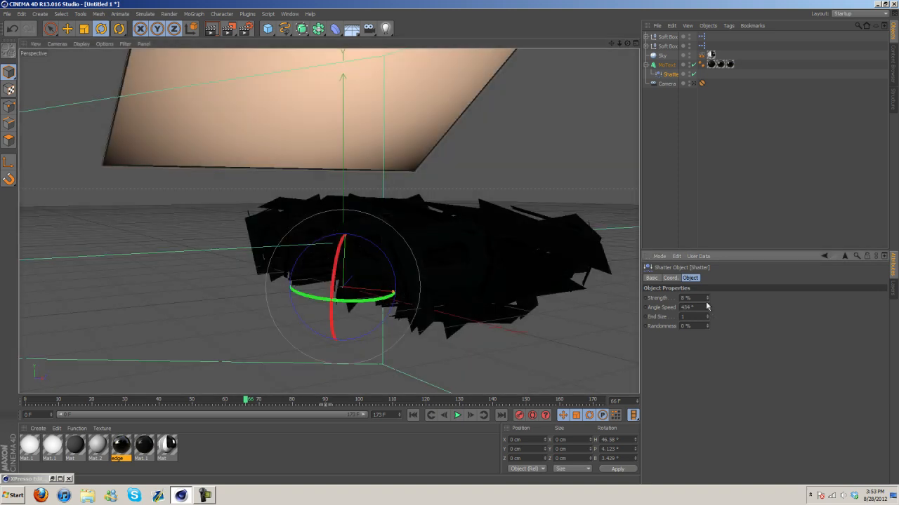
drag(708, 299, 706, 297)
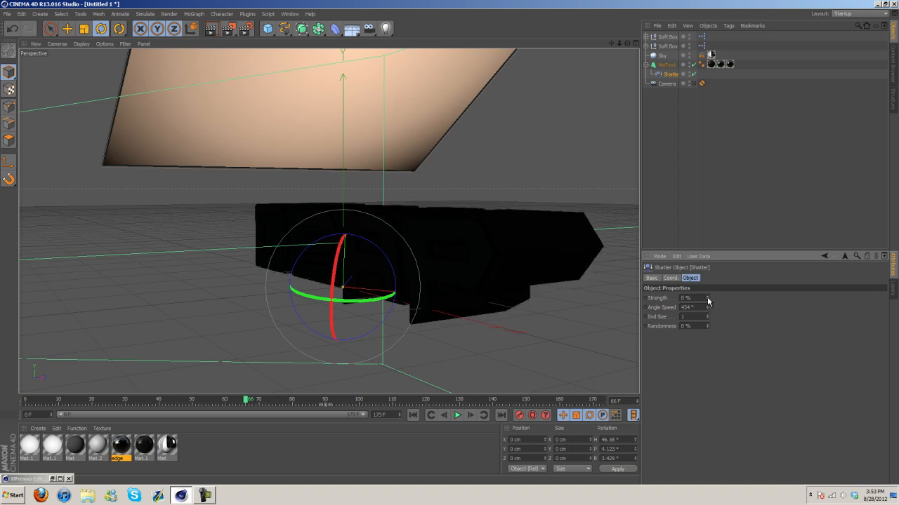
drag(249, 400, 26, 400)
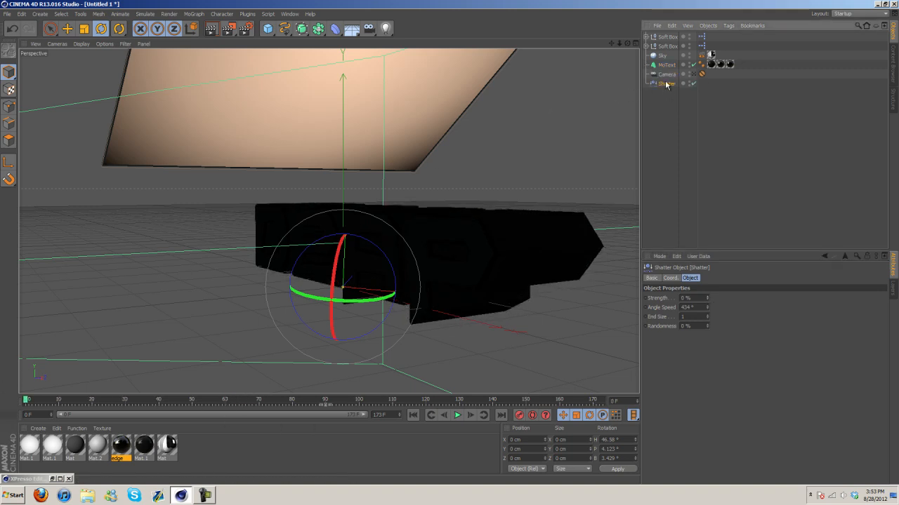
key(Delete)
- Add an Explosion deformer as a child of the MoText object, with end size 1 and strength 0%
click(334, 30)
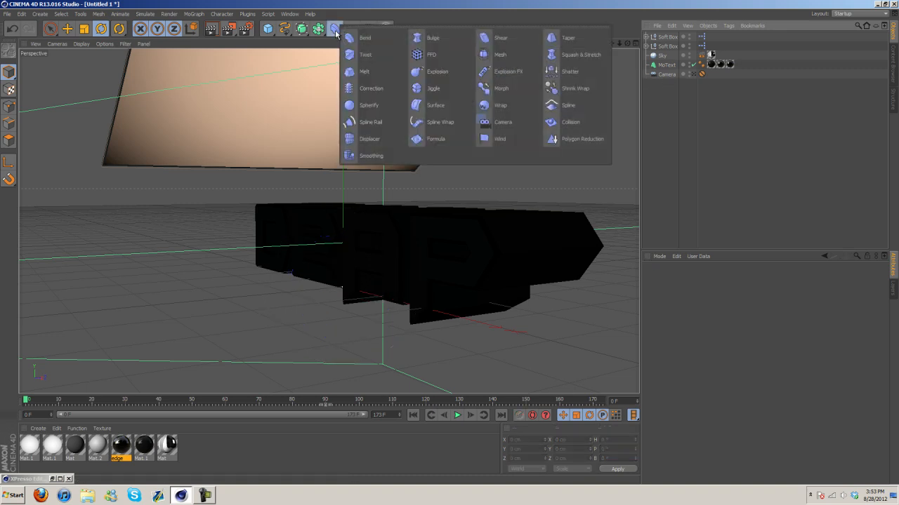
click(436, 72)
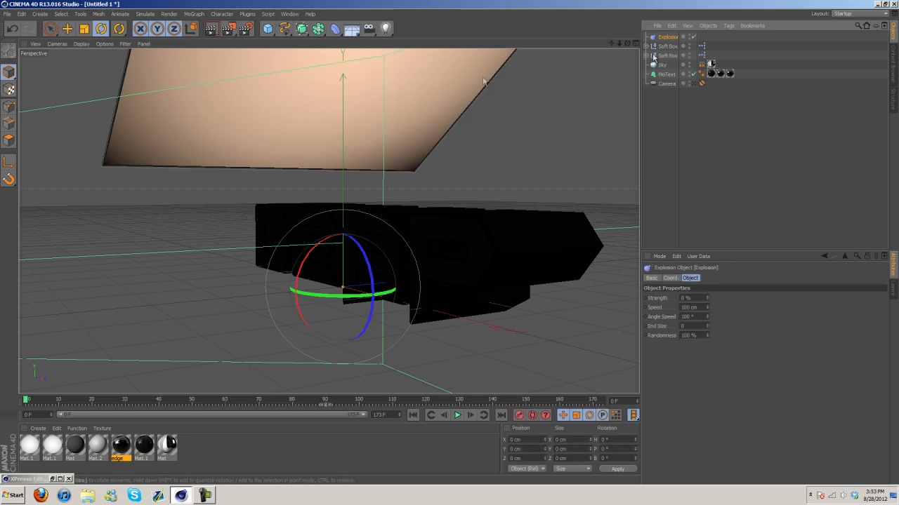
drag(672, 41, 667, 79)
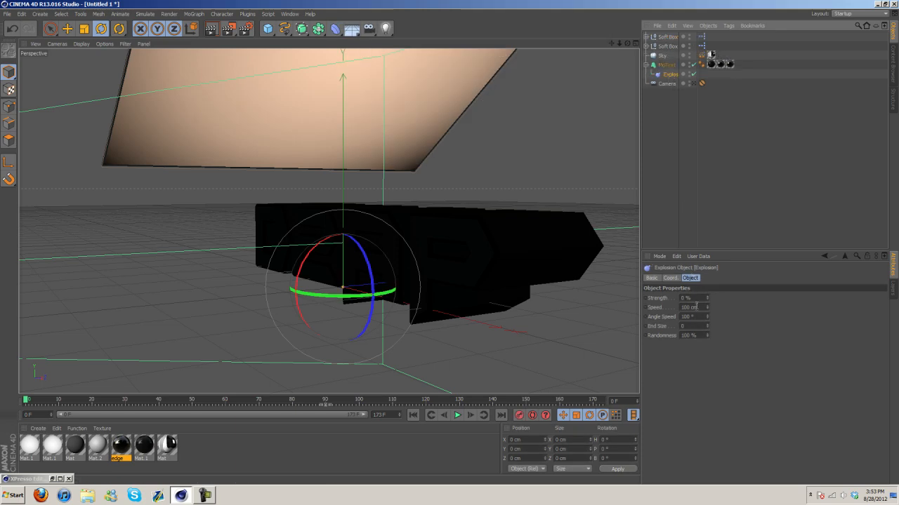
drag(706, 298, 706, 296)
click(700, 325)
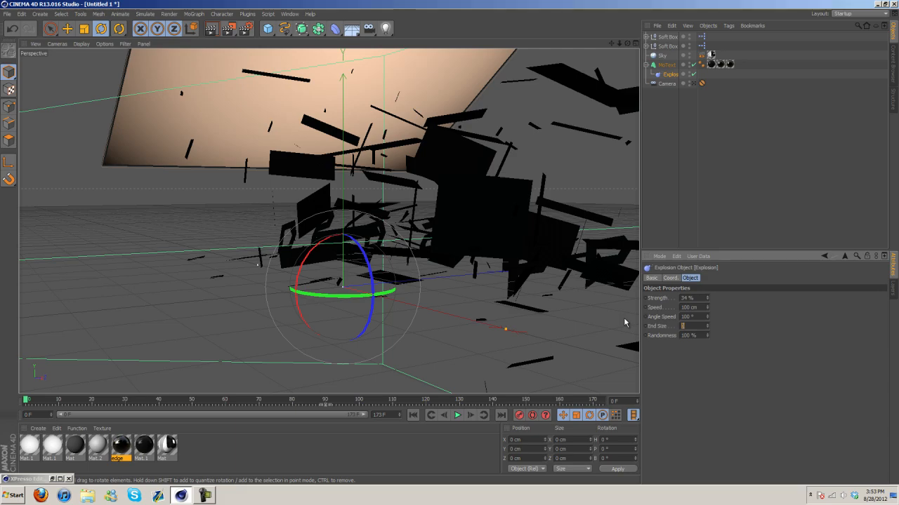
text(1)
key(Return)
drag(707, 297, 707, 299)
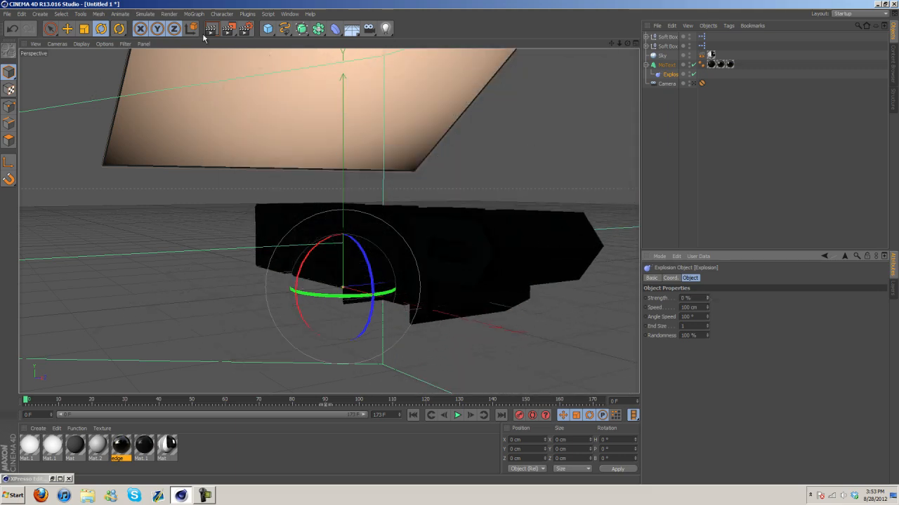
- Turn off Global Illumination in the render settings
click(244, 28)
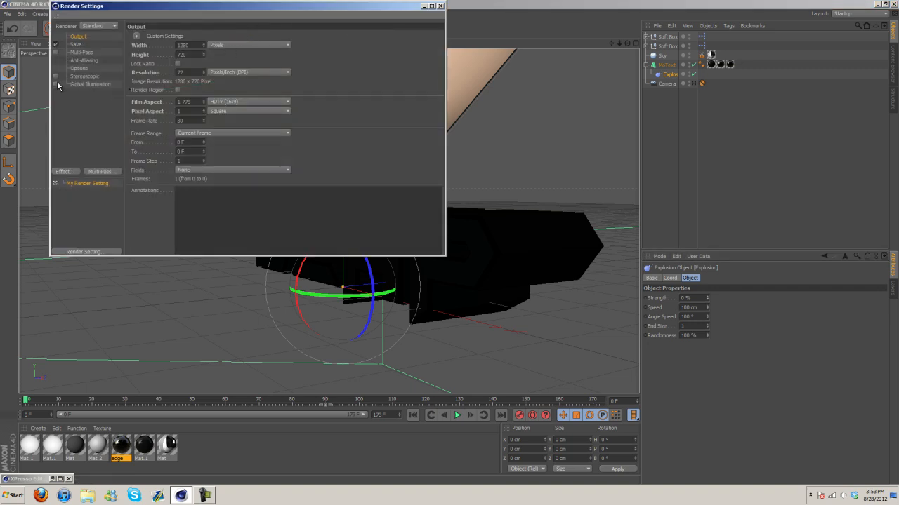
click(56, 84)
click(440, 6)
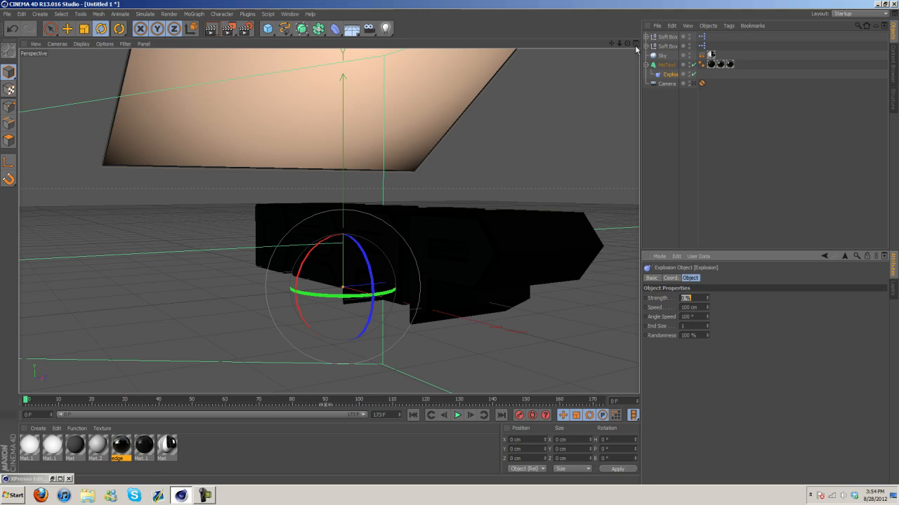
- Try the Explosion deformer with strength 3%, speed 85 cm and end size 0, varying the strength on the text
drag(628, 44, 534, 245)
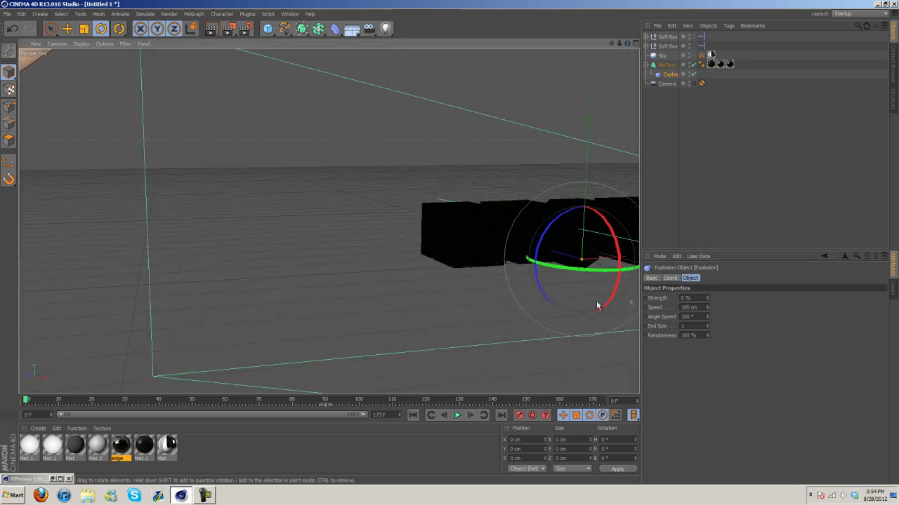
drag(707, 299, 706, 298)
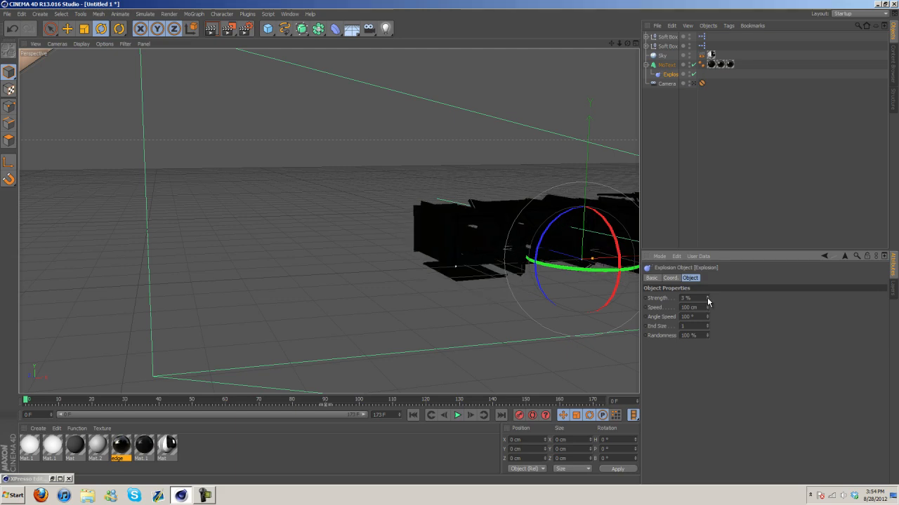
mouse_move(611, 45)
mouse_down()
mouse_move(445, 247)
mouse_move(610, 45)
mouse_up()
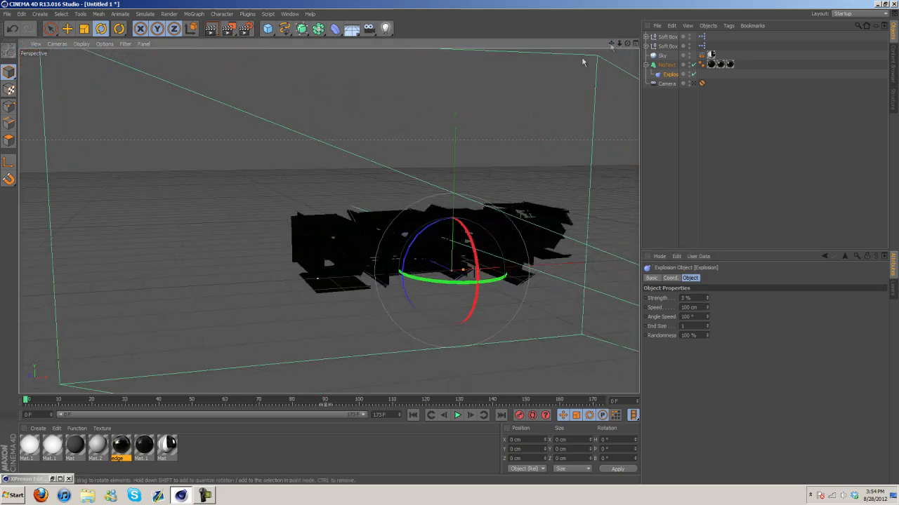
scroll(435, 226, up, 5)
mouse_move(708, 307)
mouse_down()
mouse_move(706, 323)
mouse_move(665, 326)
mouse_up()
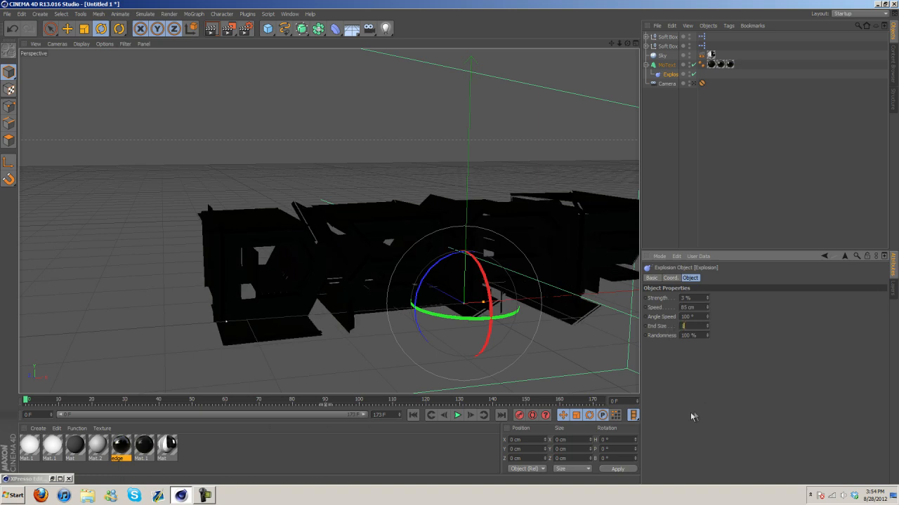
text(0)
key(Return)
click(708, 296)
drag(707, 297, 708, 300)
- Set the Explosion deformer's end size to 1, speed to 10 cm and strength to 24%
double_click(684, 327)
text(1)
key(Return)
click(707, 296)
drag(709, 310, 708, 295)
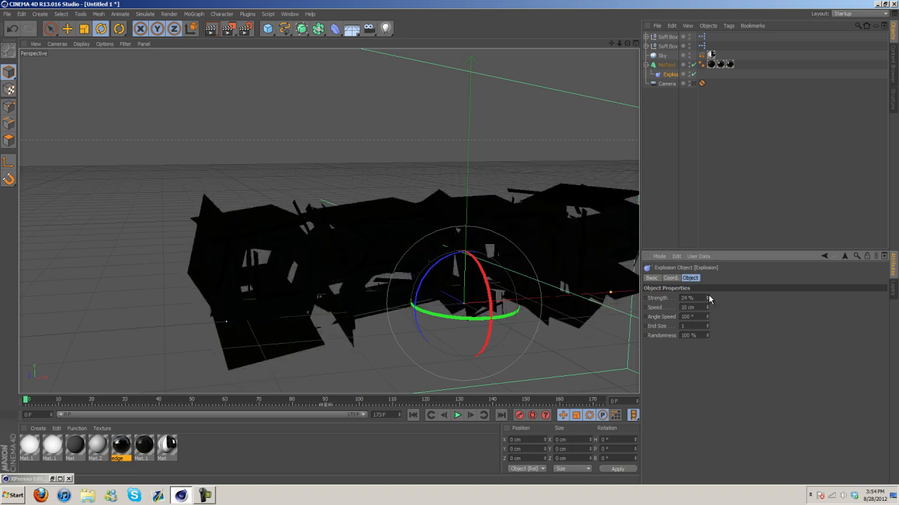
- Keyframe the Explosion deformer's strength from 24% at frame 0 to 0% at frame 90, and play the animation from the start
ctrl+click(645, 298)
drag(28, 400, 329, 413)
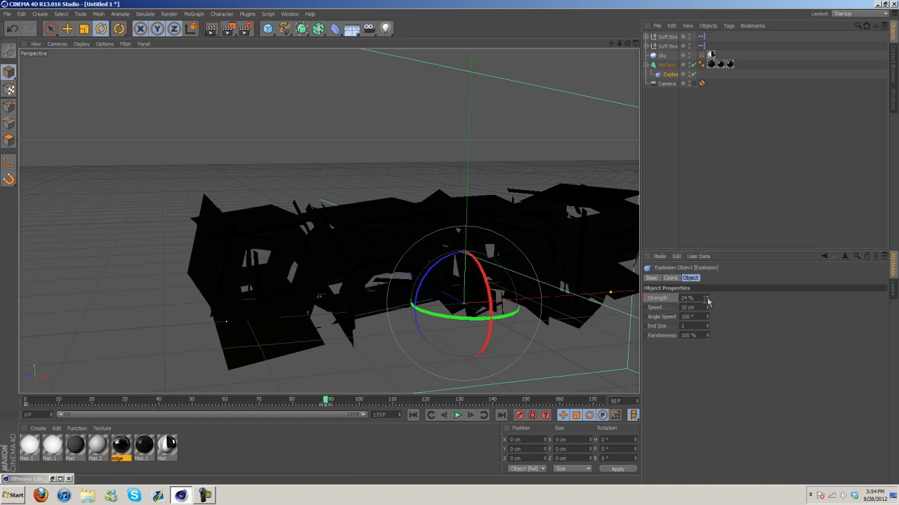
drag(708, 302, 681, 301)
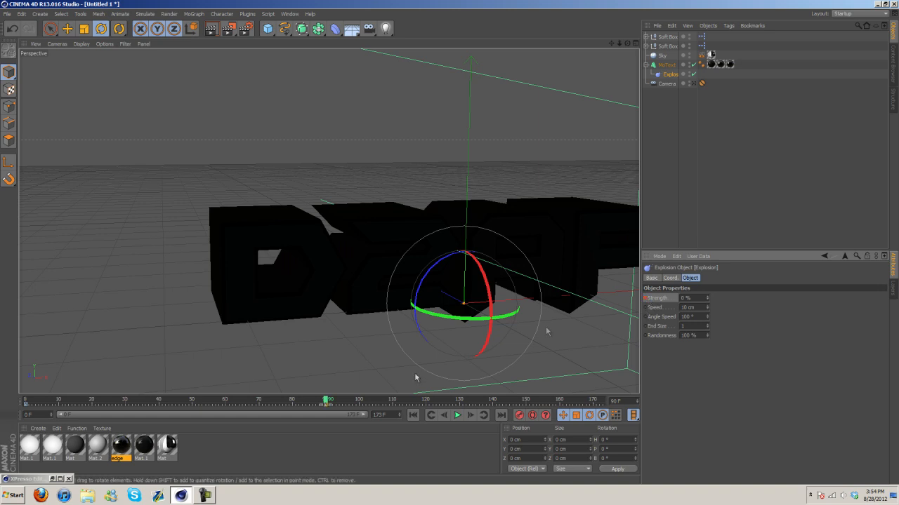
drag(328, 401, 1, 383)
click(458, 414)
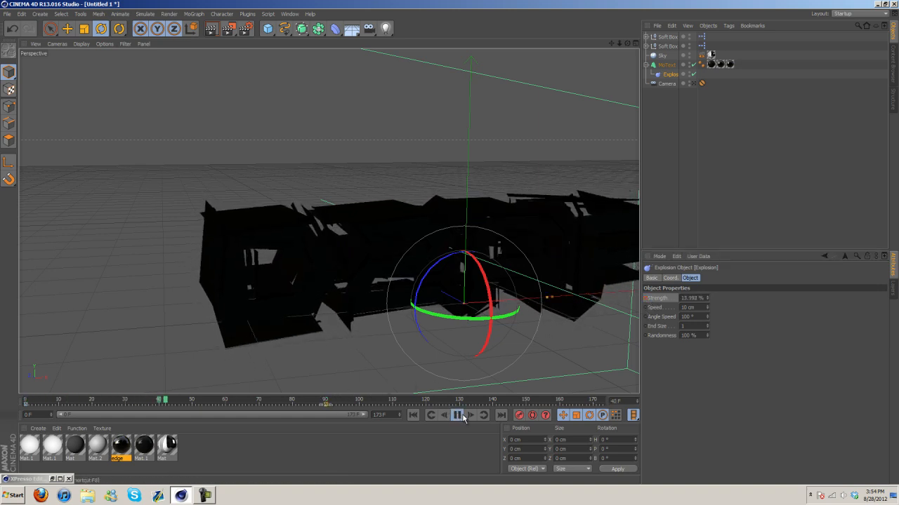
click(457, 414)
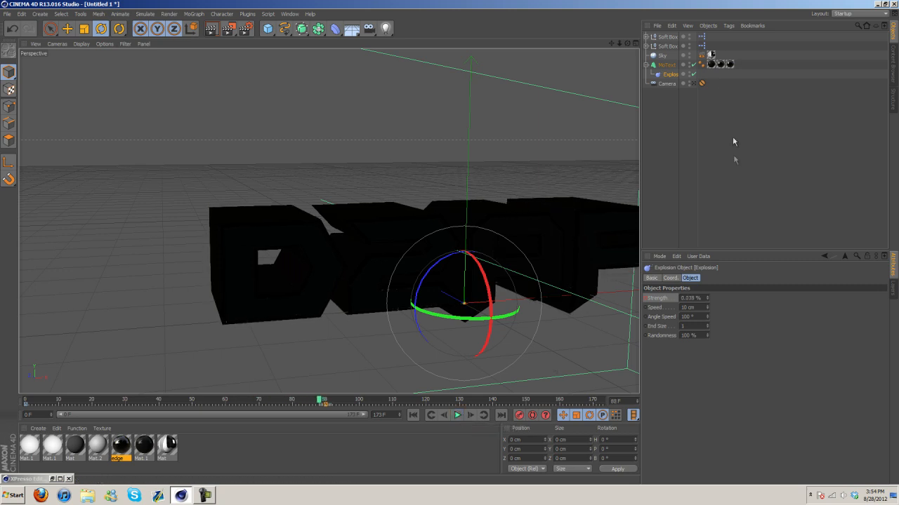
- Switch the viewport back to looking through the scene's Camera object
click(699, 83)
click(693, 84)
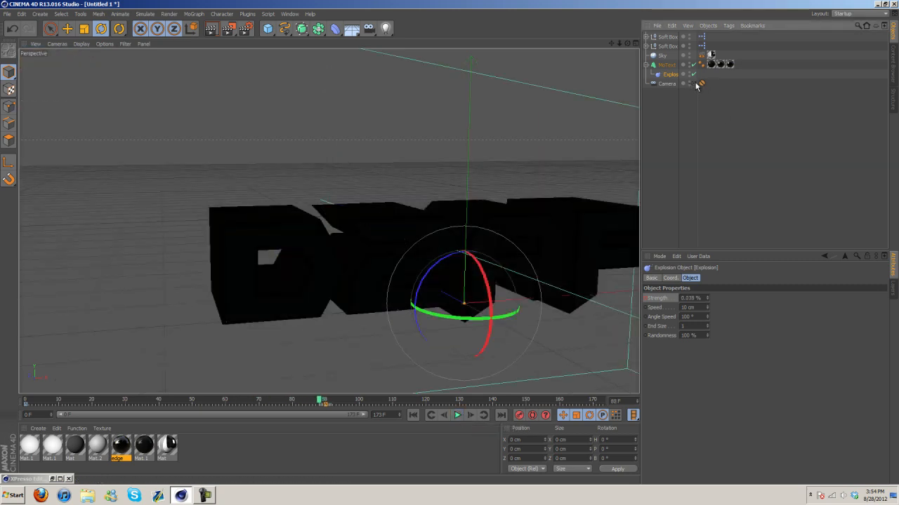
click(694, 85)
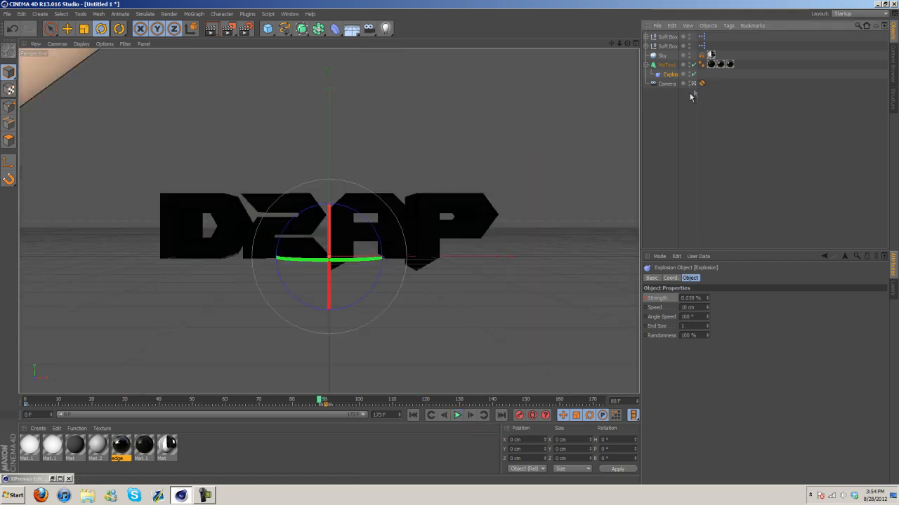
- Set the render's save format to PNG with the alpha channel enabled in the render settings
click(245, 28)
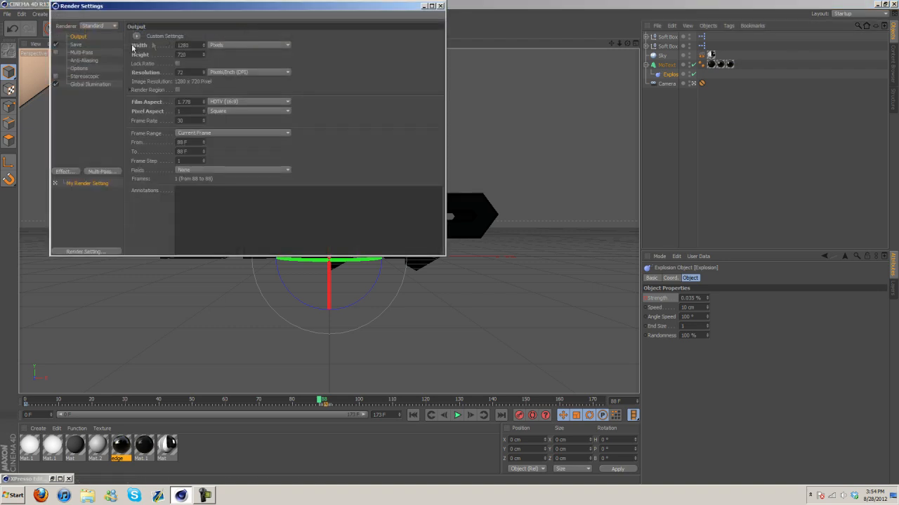
click(75, 45)
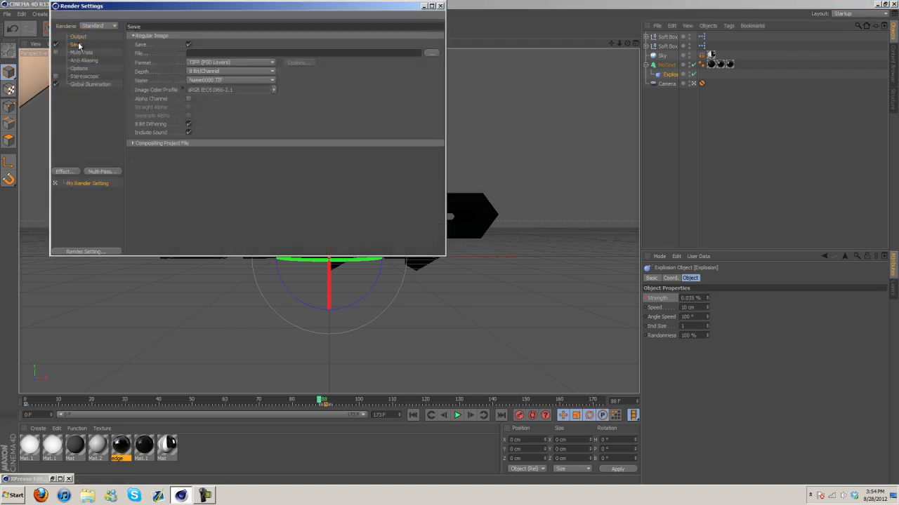
click(226, 63)
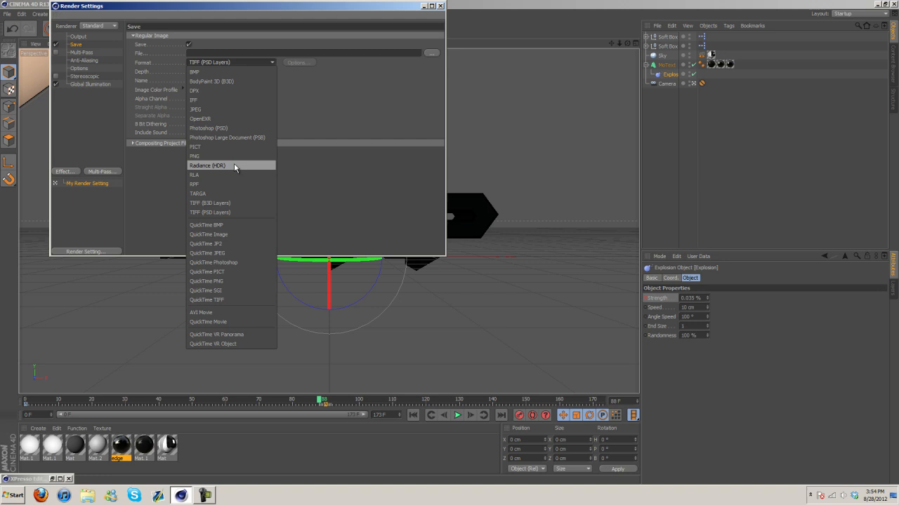
click(200, 156)
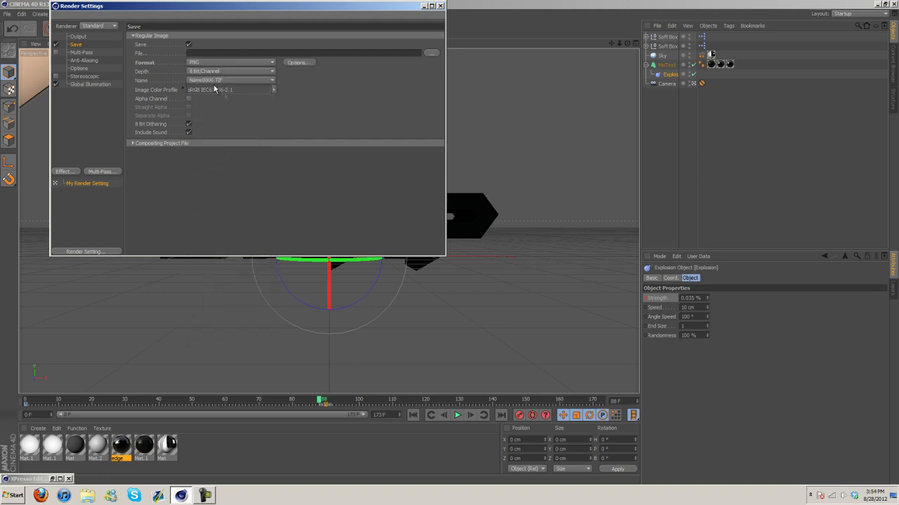
click(189, 99)
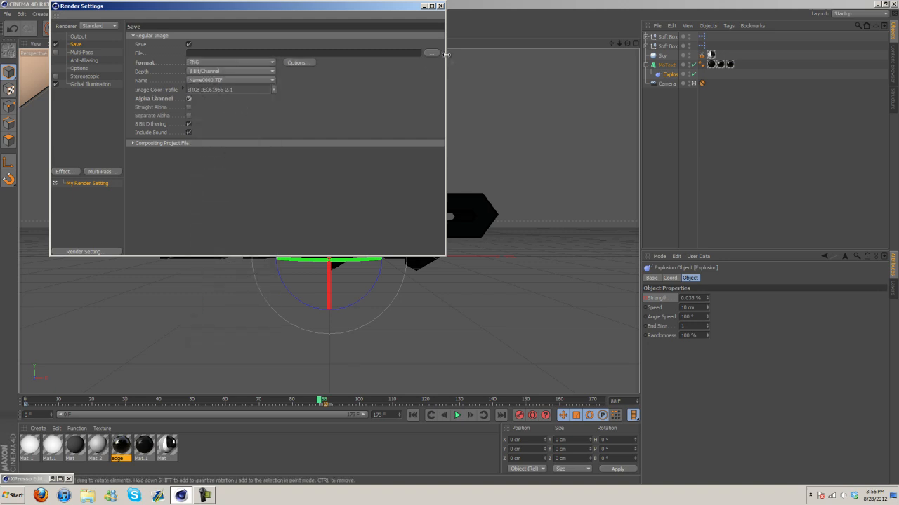
- Set the Global Illumination irradiance cache's stochastic samples to Medium and look through the available GI modes
click(84, 84)
click(221, 56)
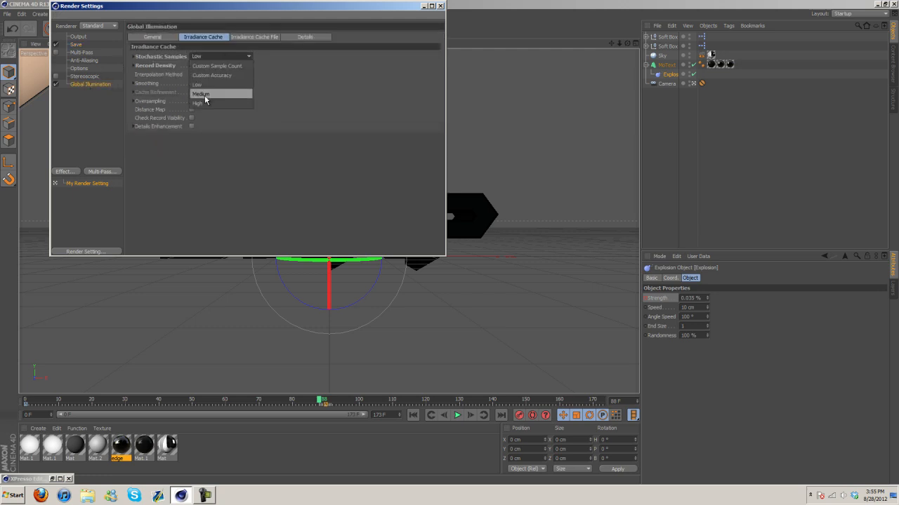
click(201, 93)
click(151, 37)
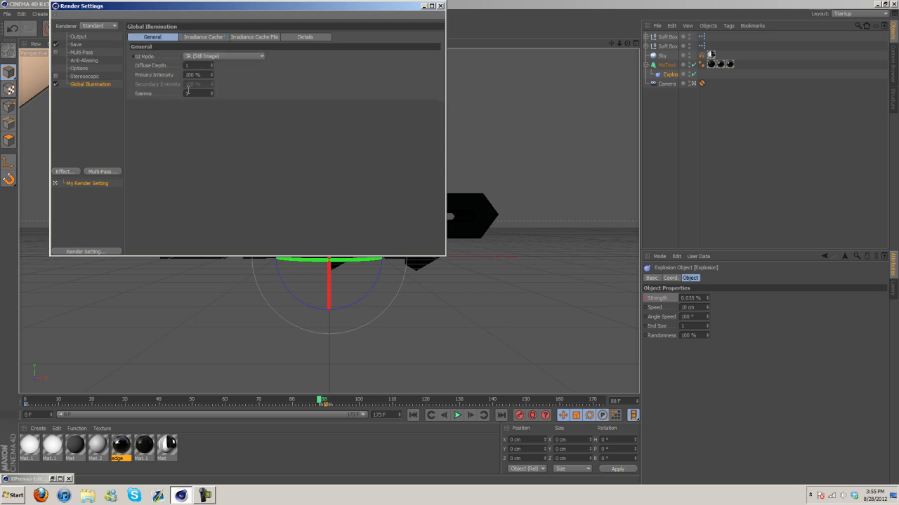
click(210, 56)
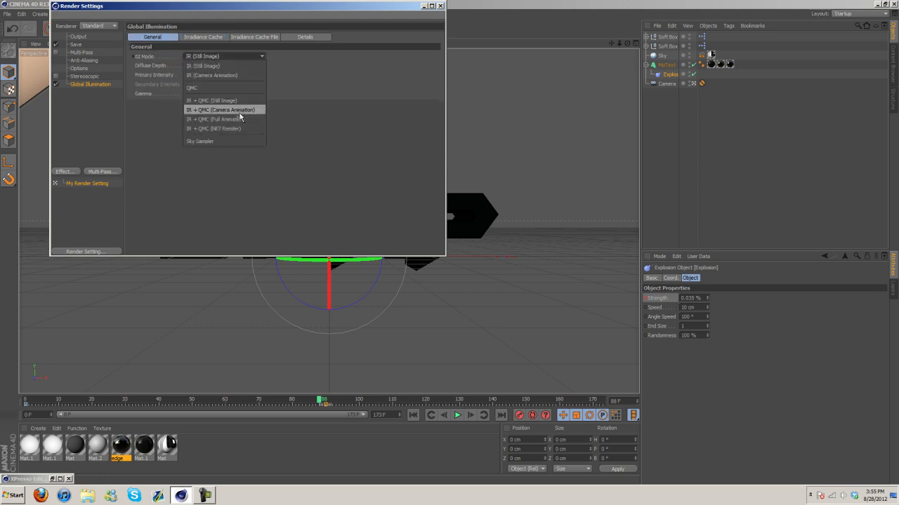
click(306, 116)
- Set the render's anti-aliasing to Best with a minimum level of 2x2, and close the render settings
click(86, 61)
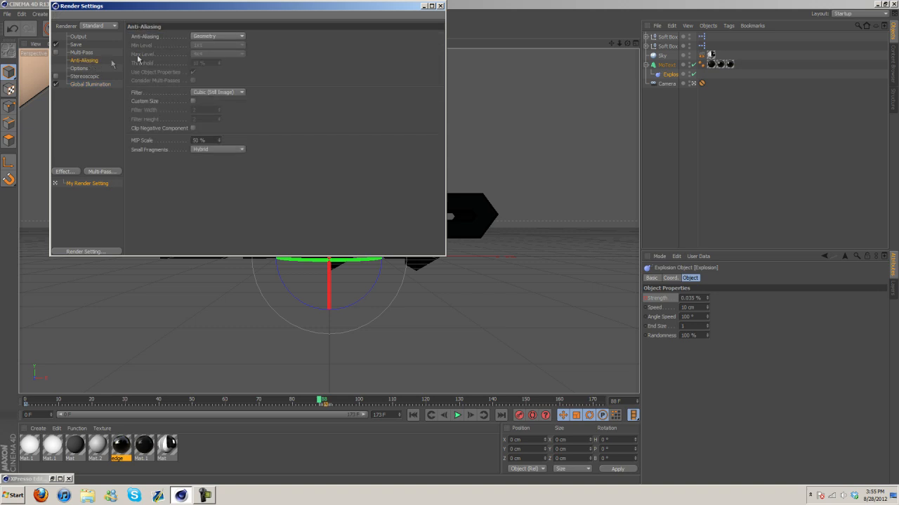
click(214, 36)
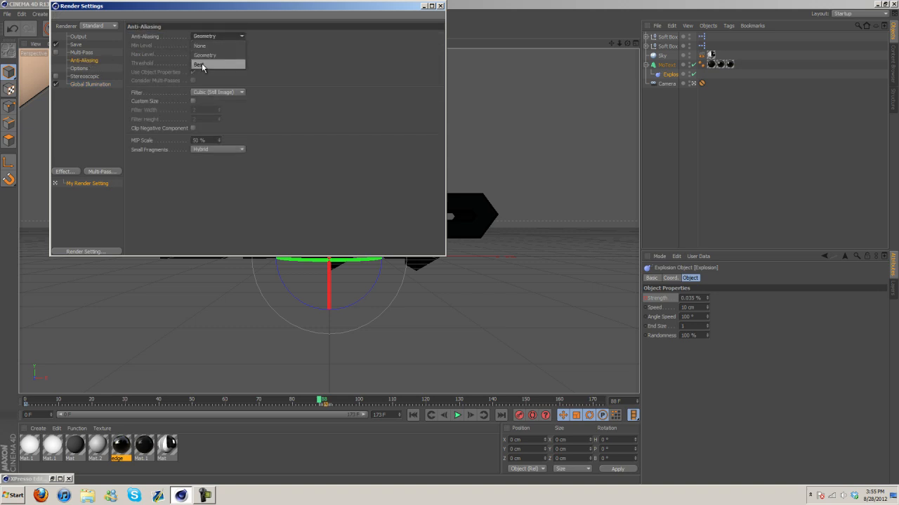
click(202, 63)
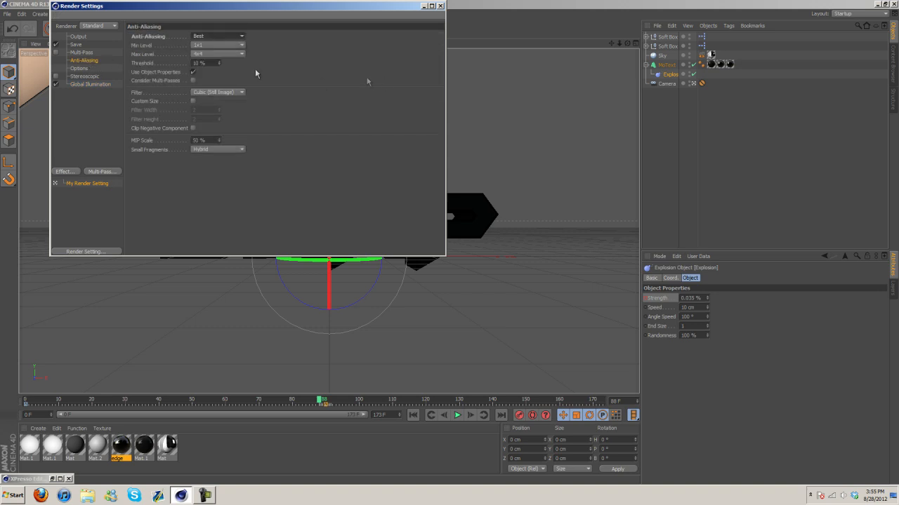
click(208, 45)
click(205, 65)
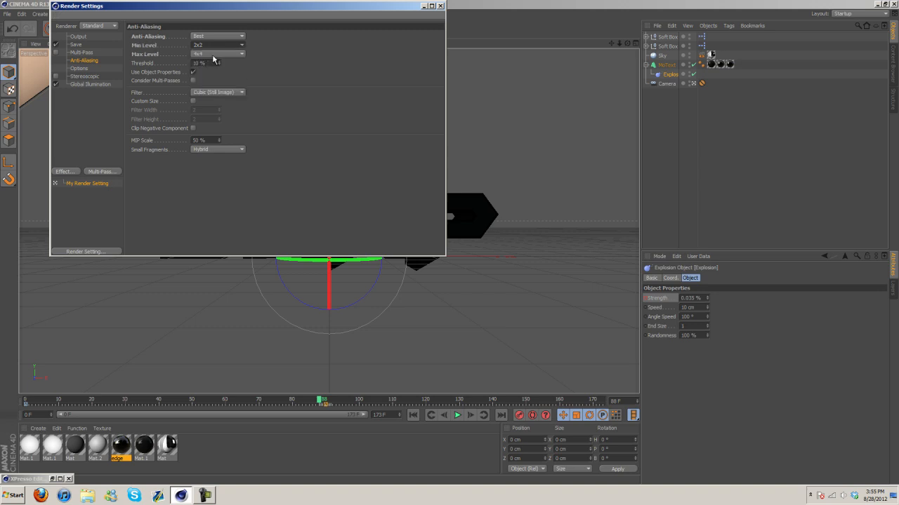
click(239, 92)
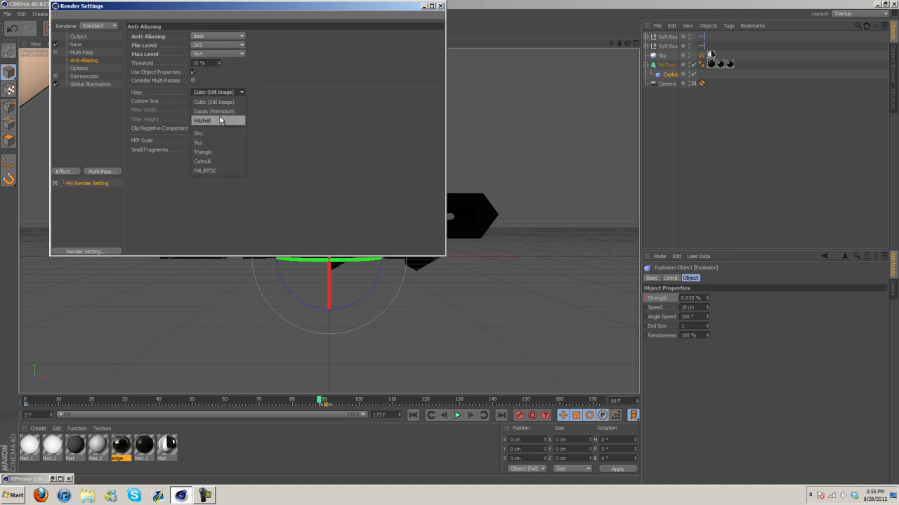
click(272, 109)
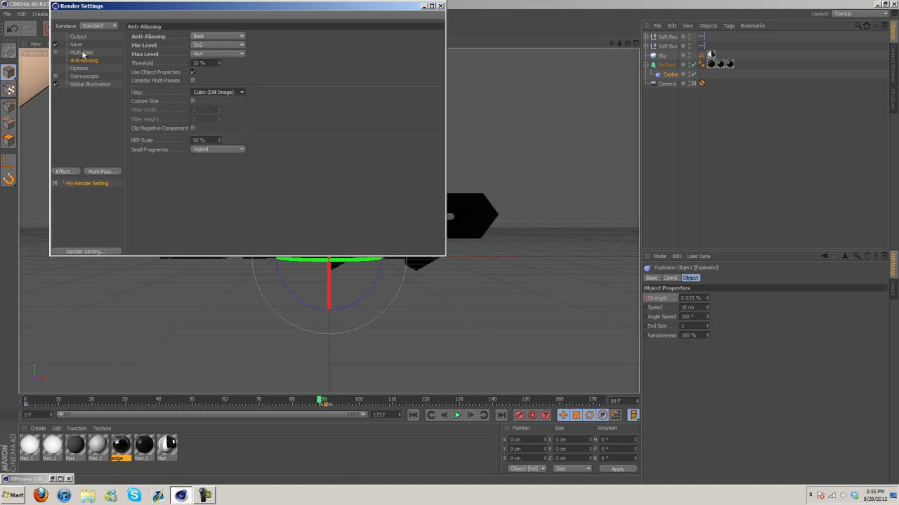
click(441, 7)
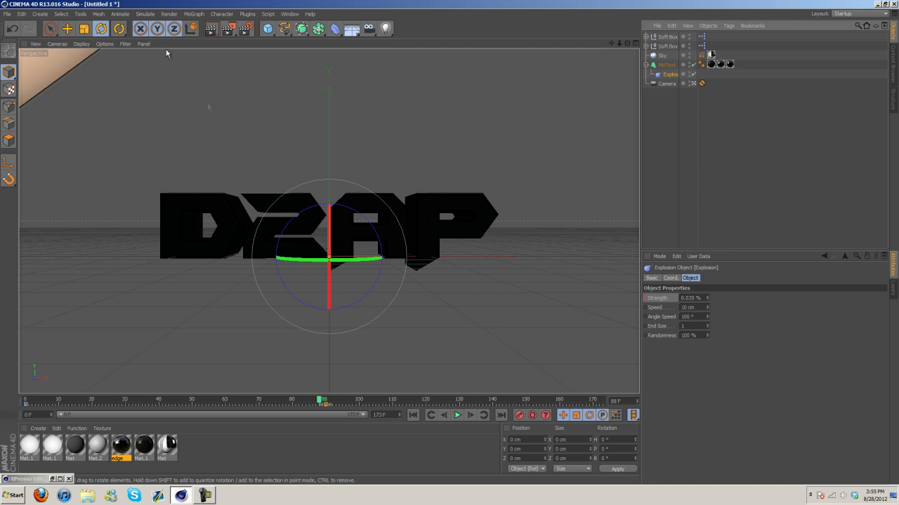
- Deselect everything with the Move tool and scrub the text animation back to about frame 28 and forward to frame 121
click(70, 30)
click(283, 155)
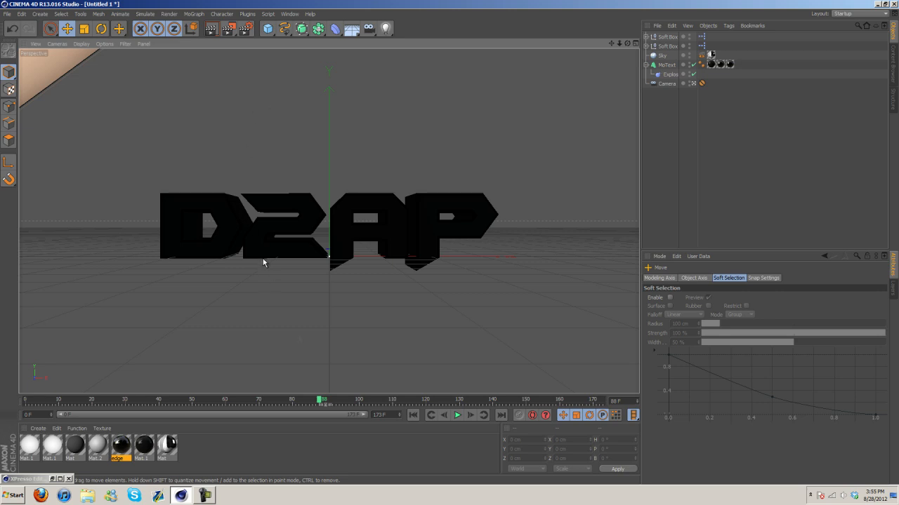
drag(322, 400, 117, 400)
drag(116, 399, 430, 400)
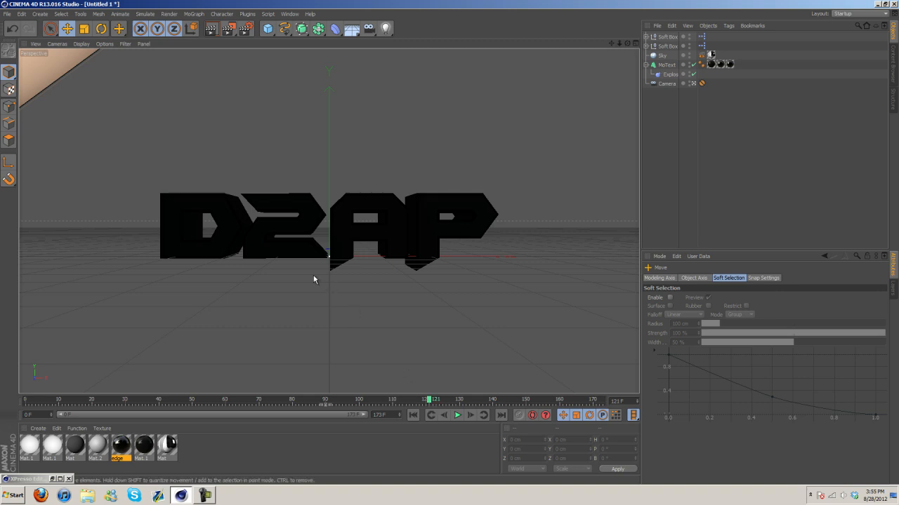